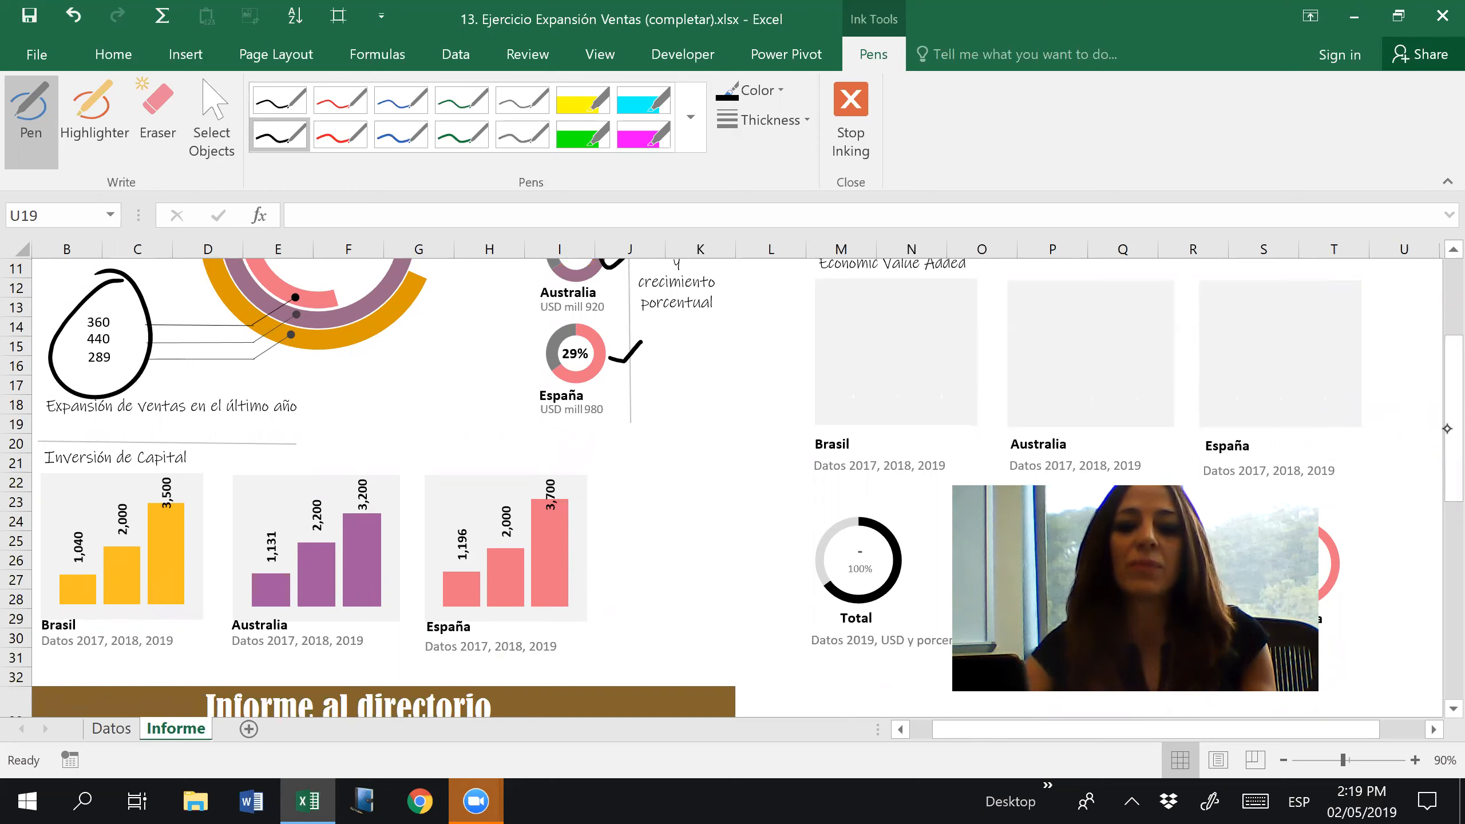
Circle the three Inversión de Capital charts on the Informe sheet in black ink.
mouse_move(78, 659)
left_mouse_down()
mouse_move(358, 676)
mouse_move(531, 440)
left_mouse_up()
mouse_move(327, 455)
left_mouse_down()
mouse_move(35, 482)
mouse_move(34, 542)
left_mouse_up()
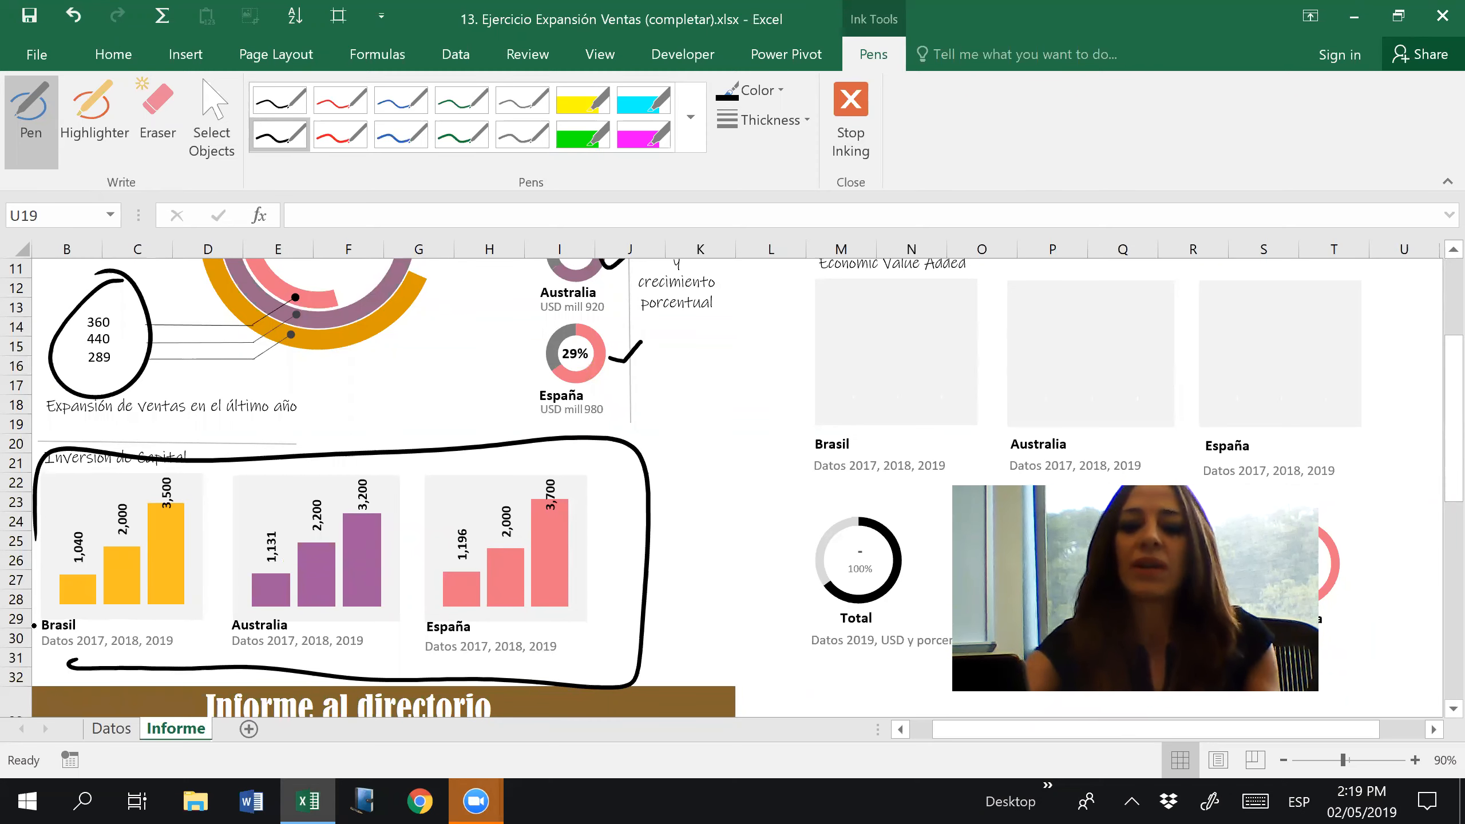
Erase all ink annotations from the Informe sheet's charts, map and total, and leave inking mode.
left_click(157, 111)
mouse_move(142, 334)
left_mouse_down()
mouse_move(189, 371)
mouse_move(587, 458)
left_mouse_up()
left_click_drag(629, 354, 655, 326)
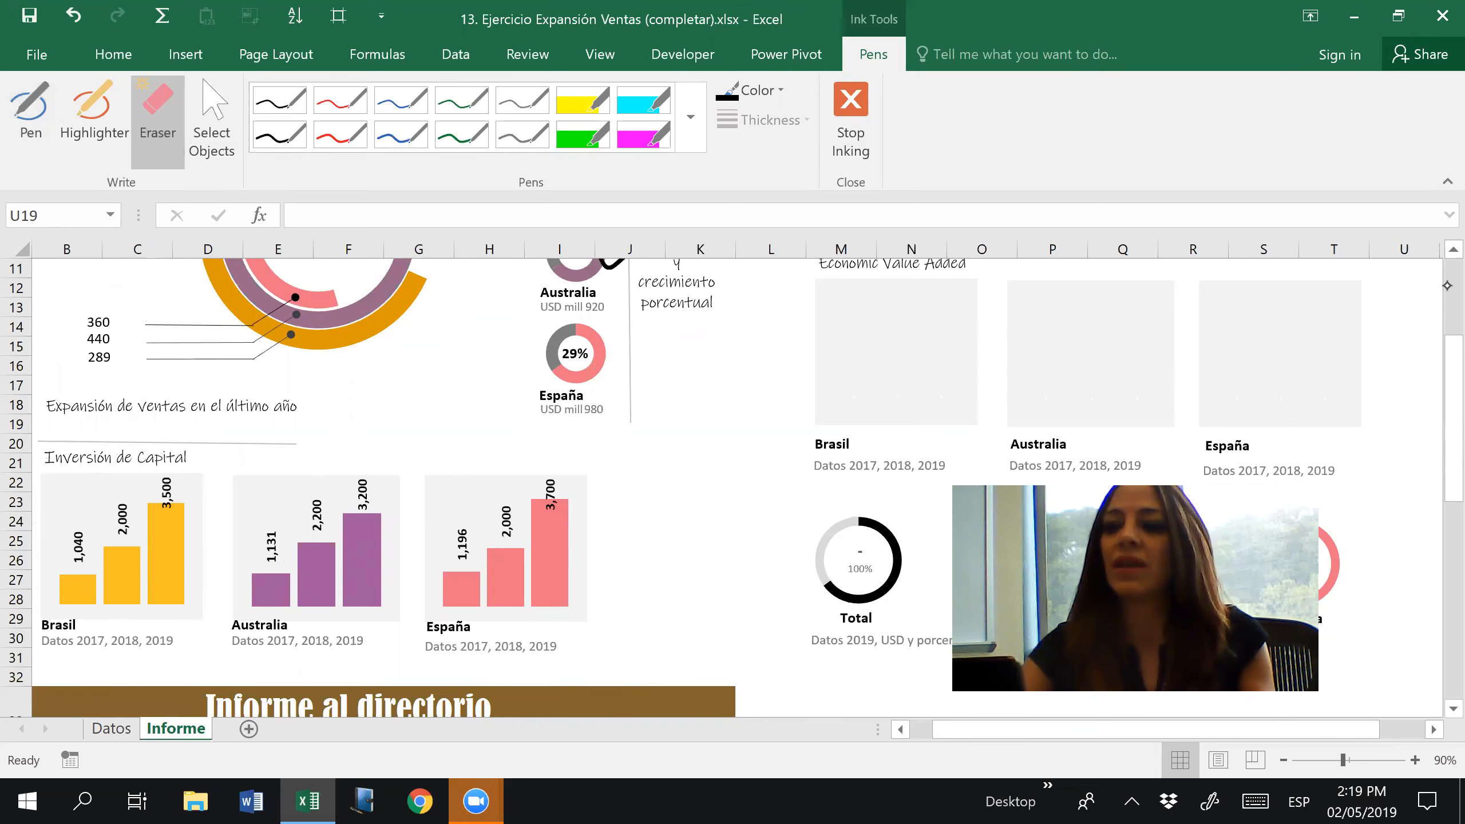
scroll(1446, 261, "up", 4)
left_click_drag(619, 484, 631, 398)
left_click_drag(949, 368, 934, 391)
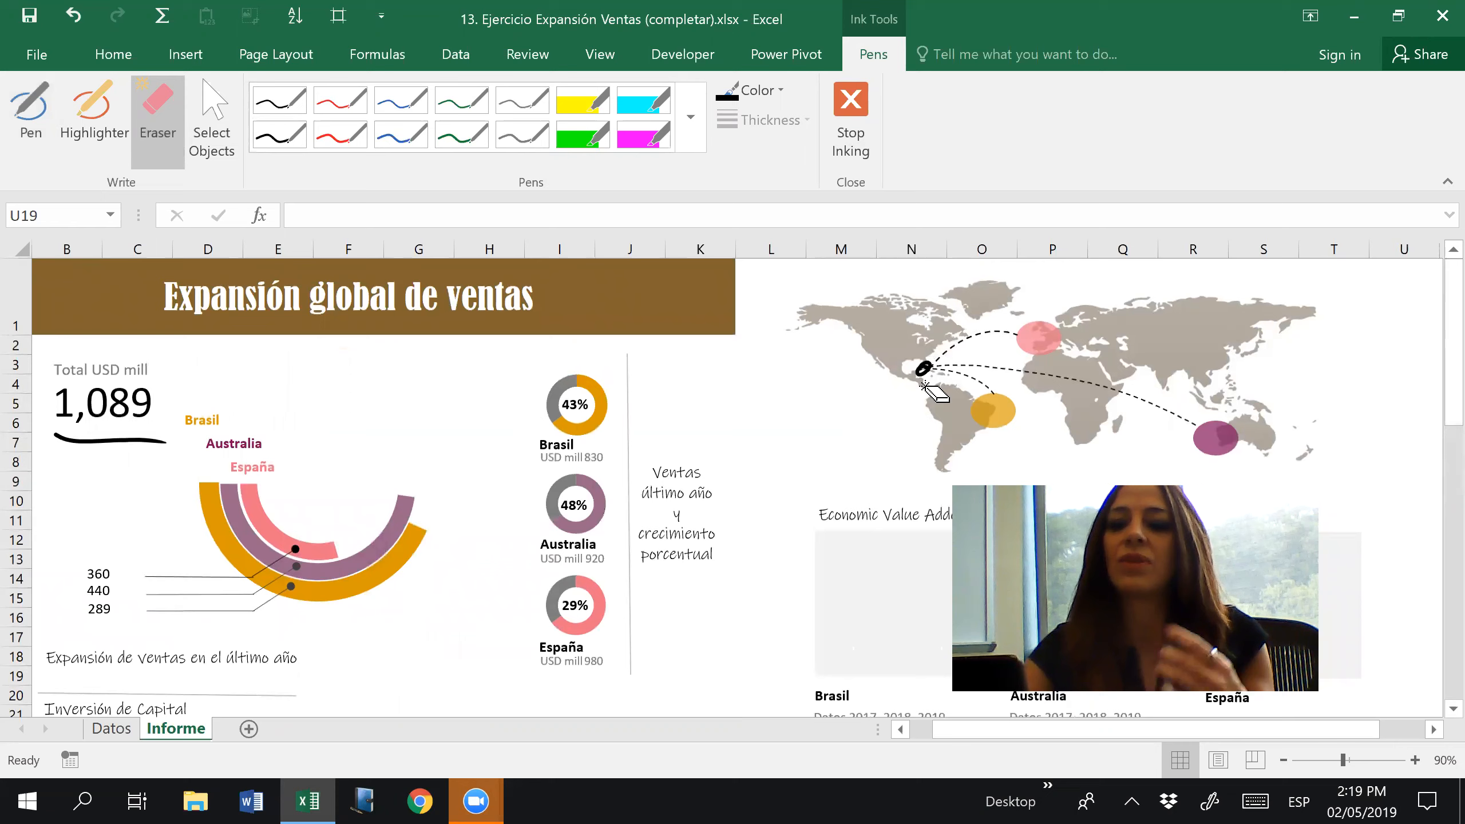
left_click_drag(114, 453, 176, 413)
left_click(851, 115)
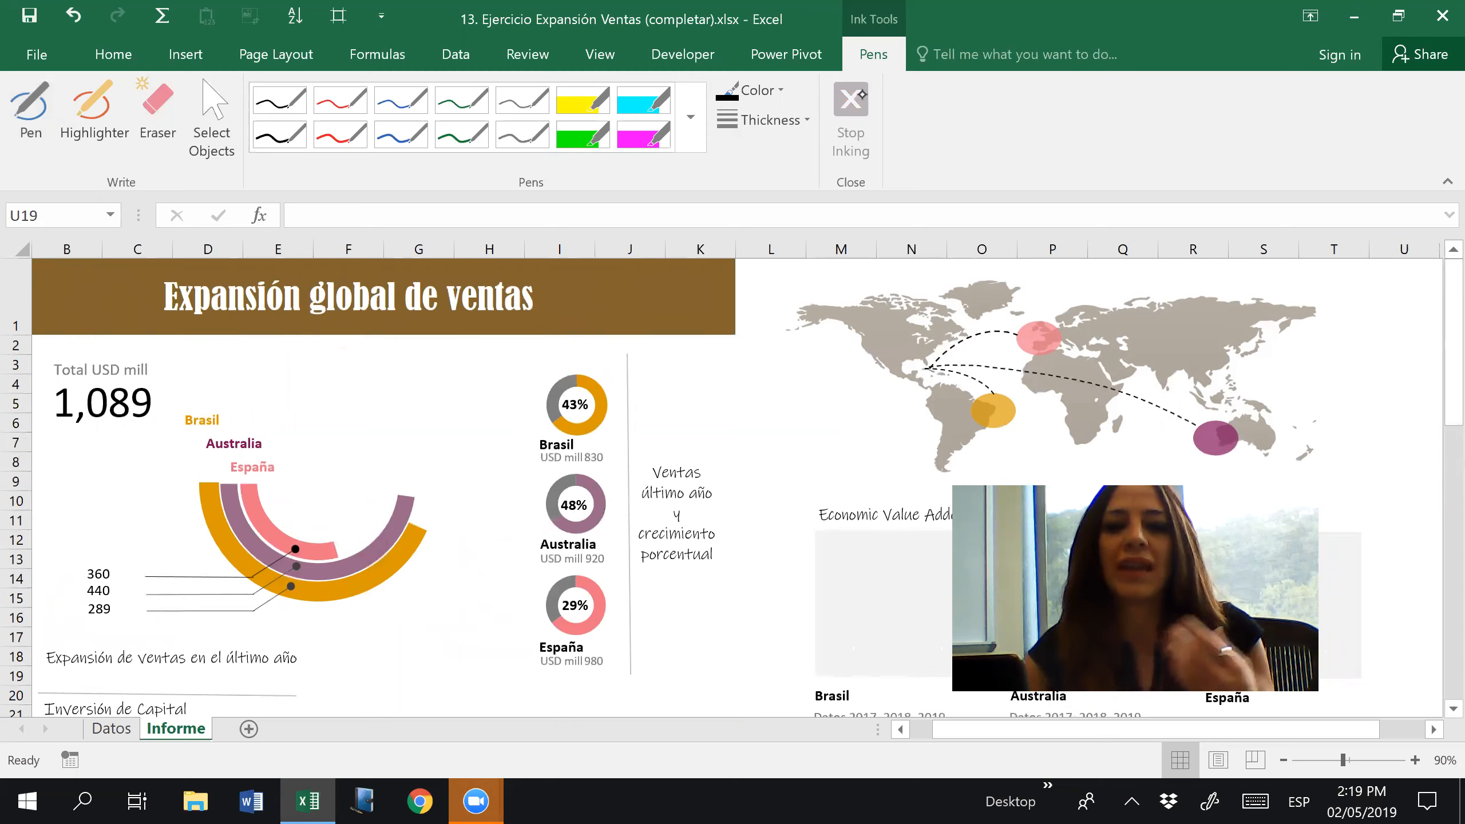
Examine the Datos sheet's case description and the Brasil and Australia data tables below it.
left_click(121, 731)
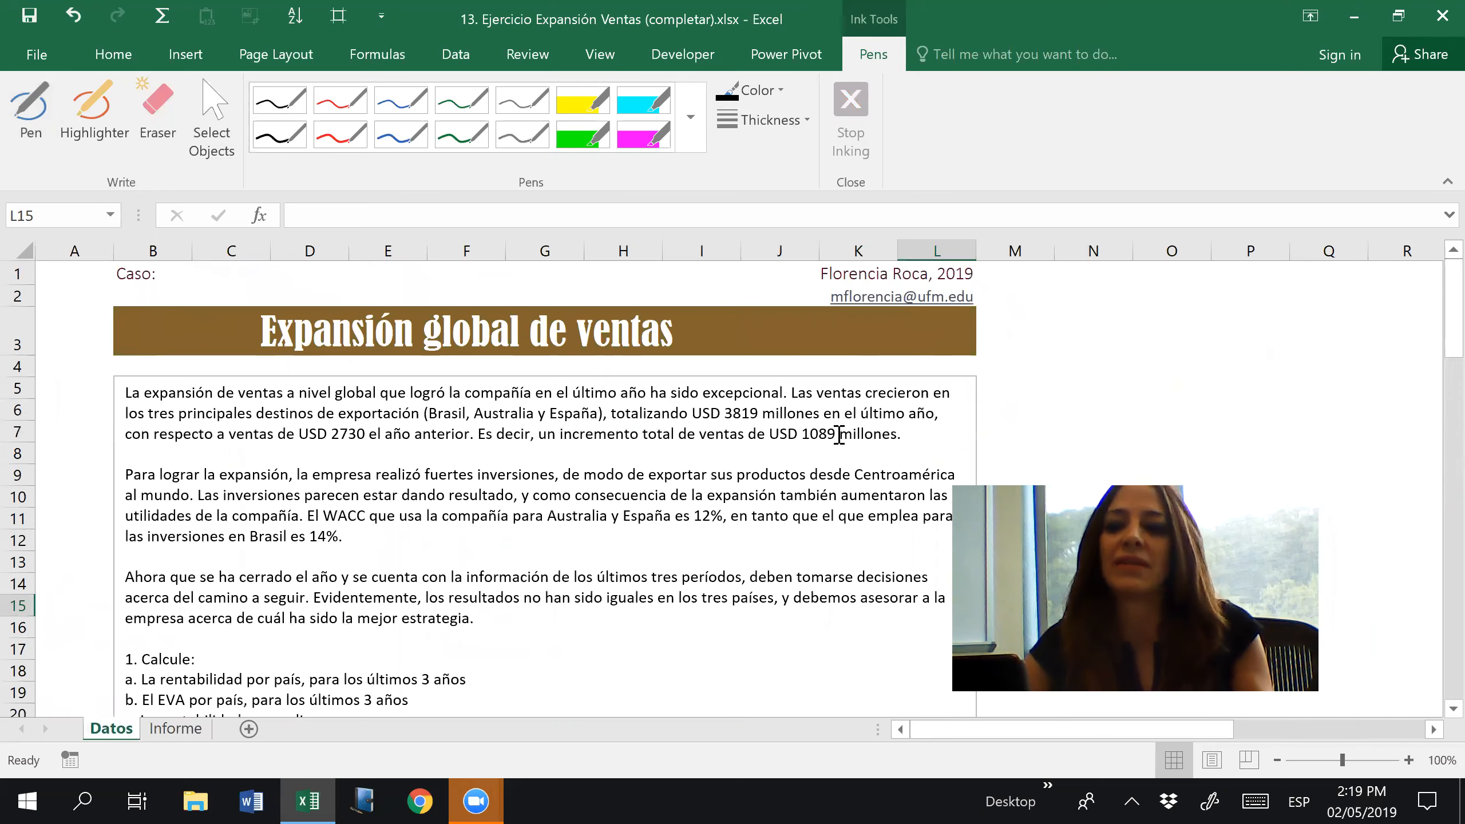
left_click(1127, 385)
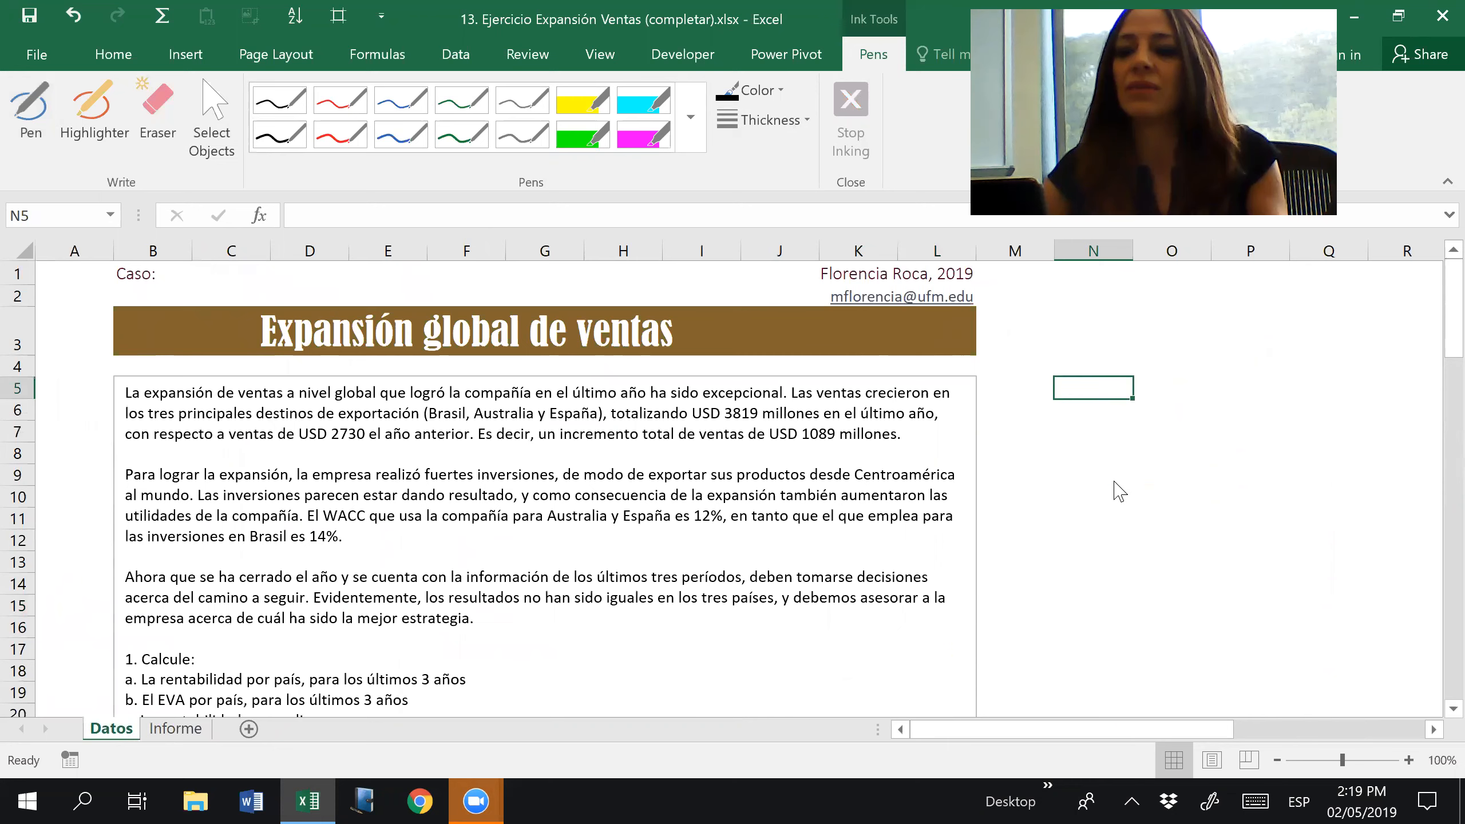
left_click(1071, 516)
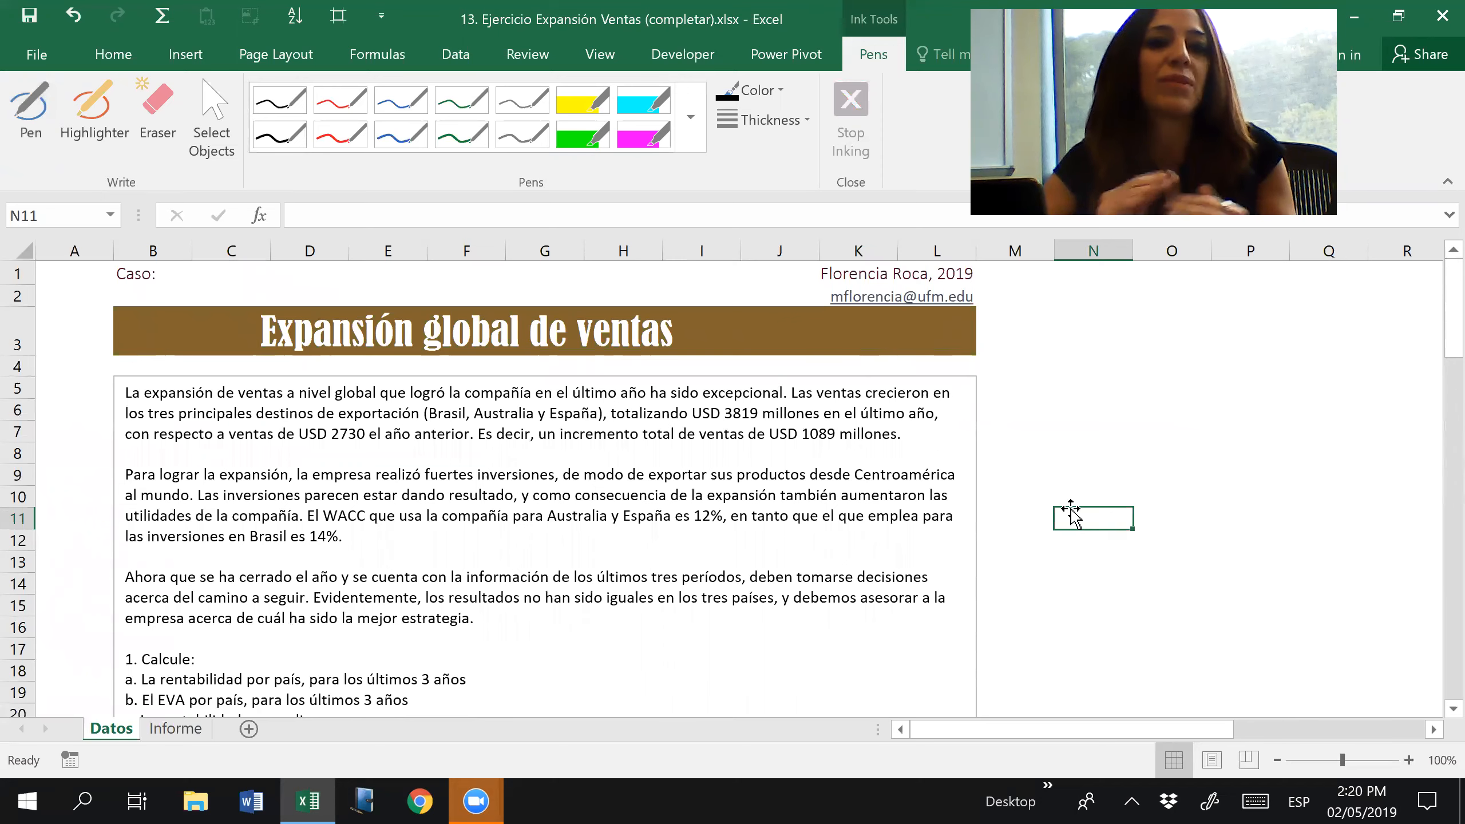
key("Page_Down")
key("Down")
key("Down")
key("Down")
key("Down")
key("Down")
key("Down")
key("Down")
key("Down")
key("Down")
key("Down")
key("Down")
key("Down")
key("Down")
key("Down")
key("Down")
key("Down")
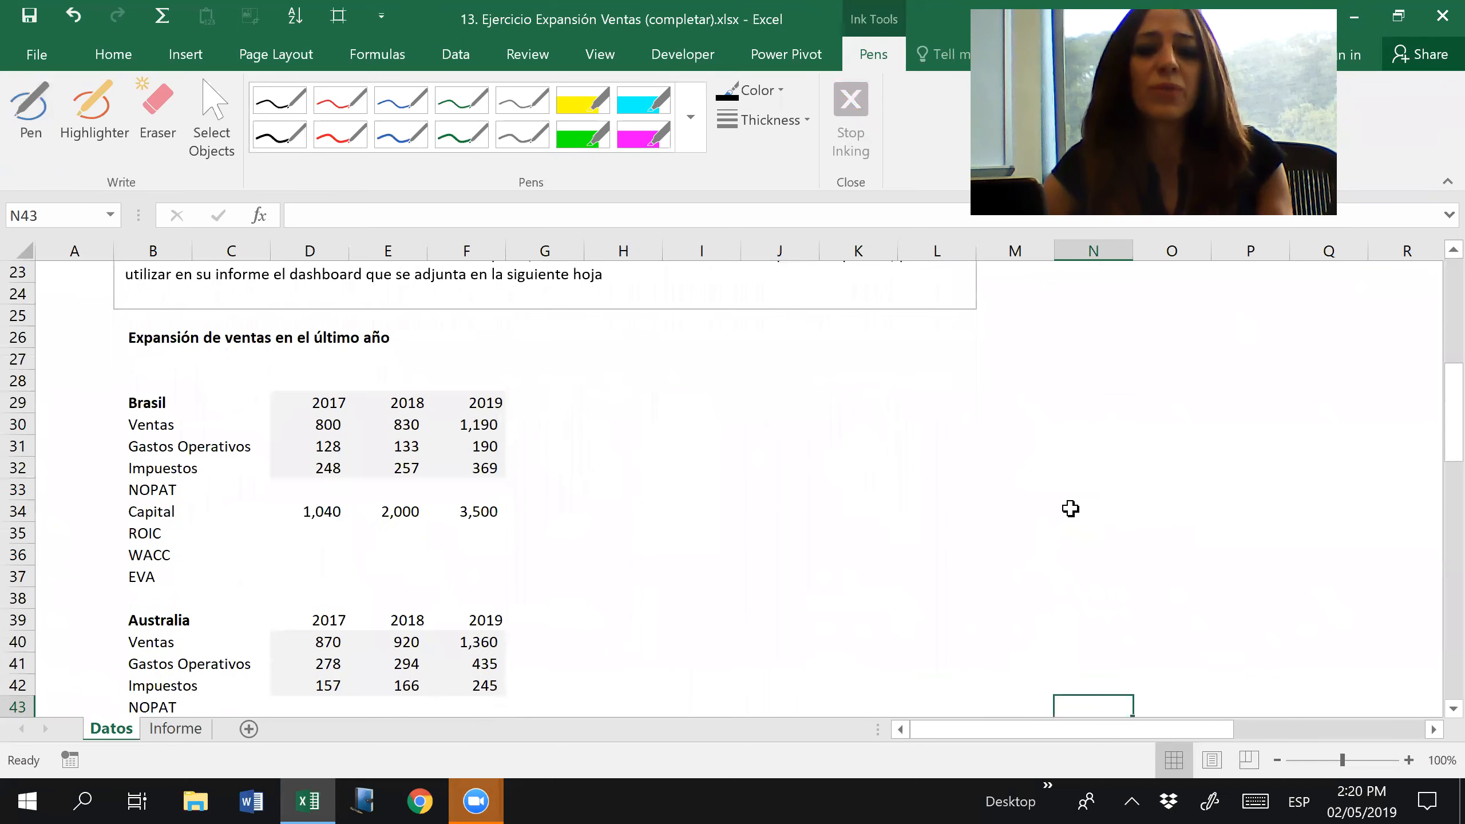
key("Down")
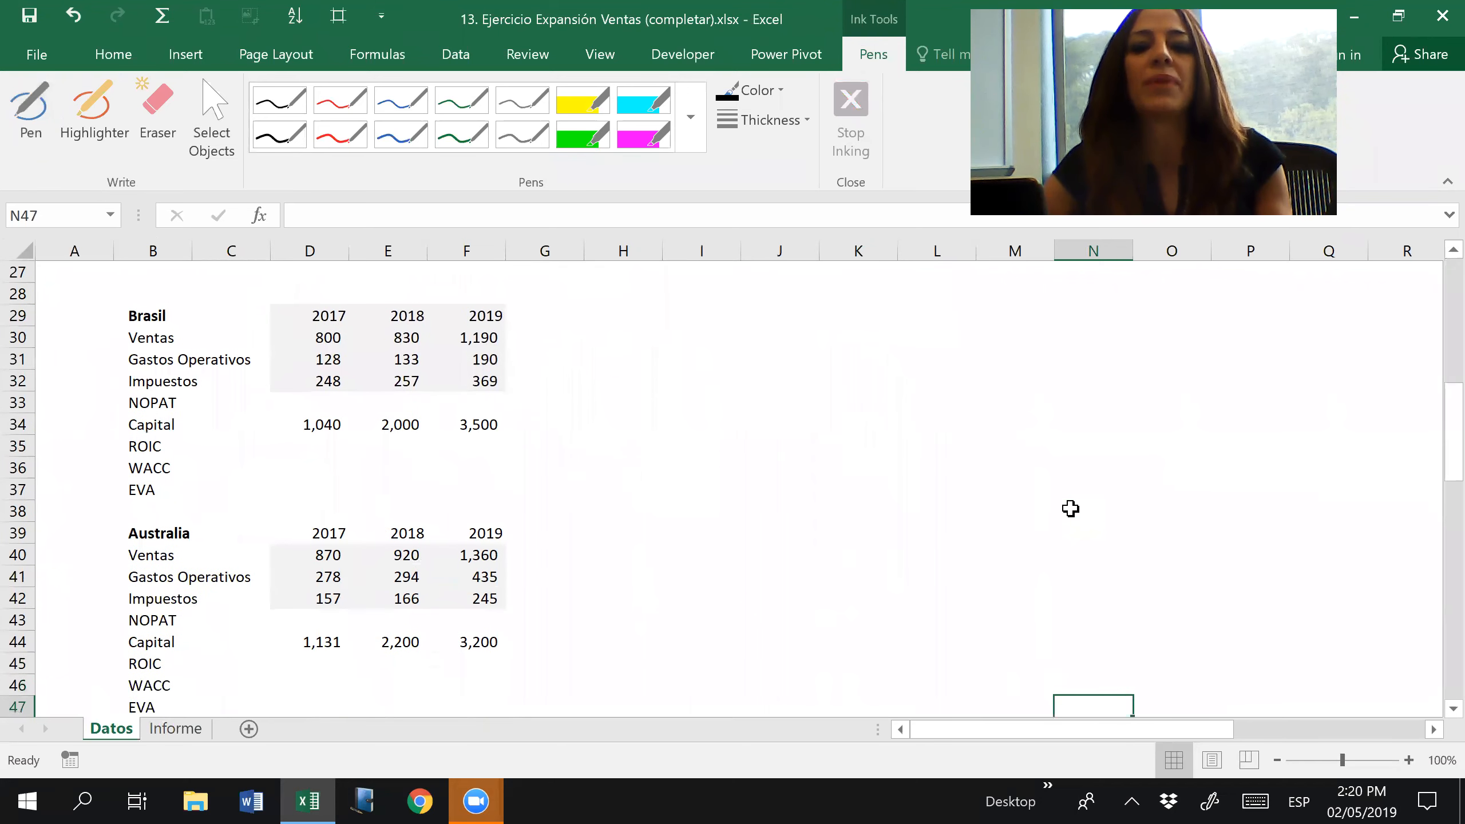
key("Up")
key("Up")
key("Up")
key("Up")
key("Up")
key("Up")
key("Up")
key("Up")
key("Up")
key("Up")
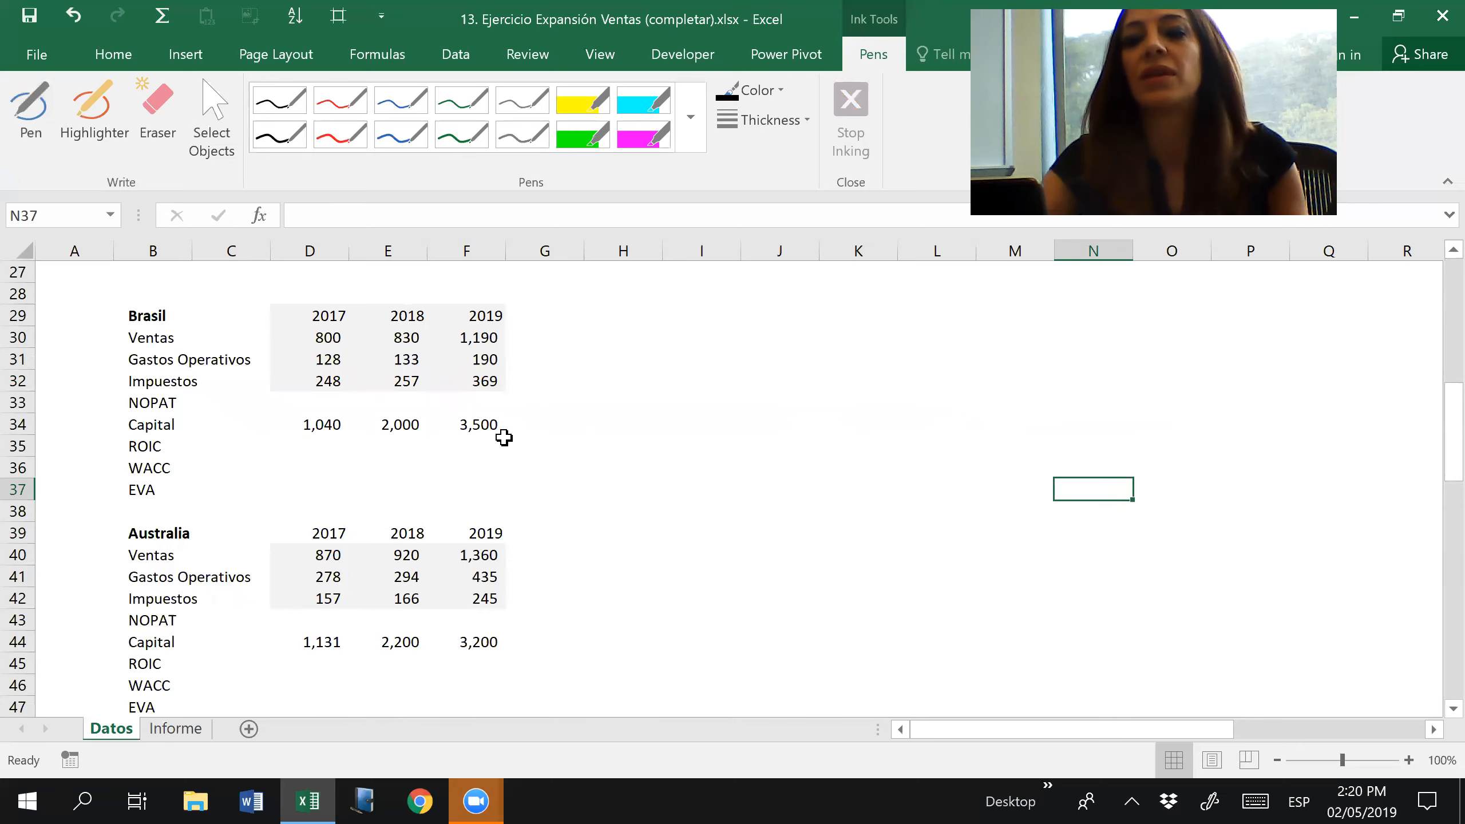
Tick Brasil's 2019 Ventas, Gastos Operativos and Impuestos values in black ink, and erase the ticks.
left_click(280, 135)
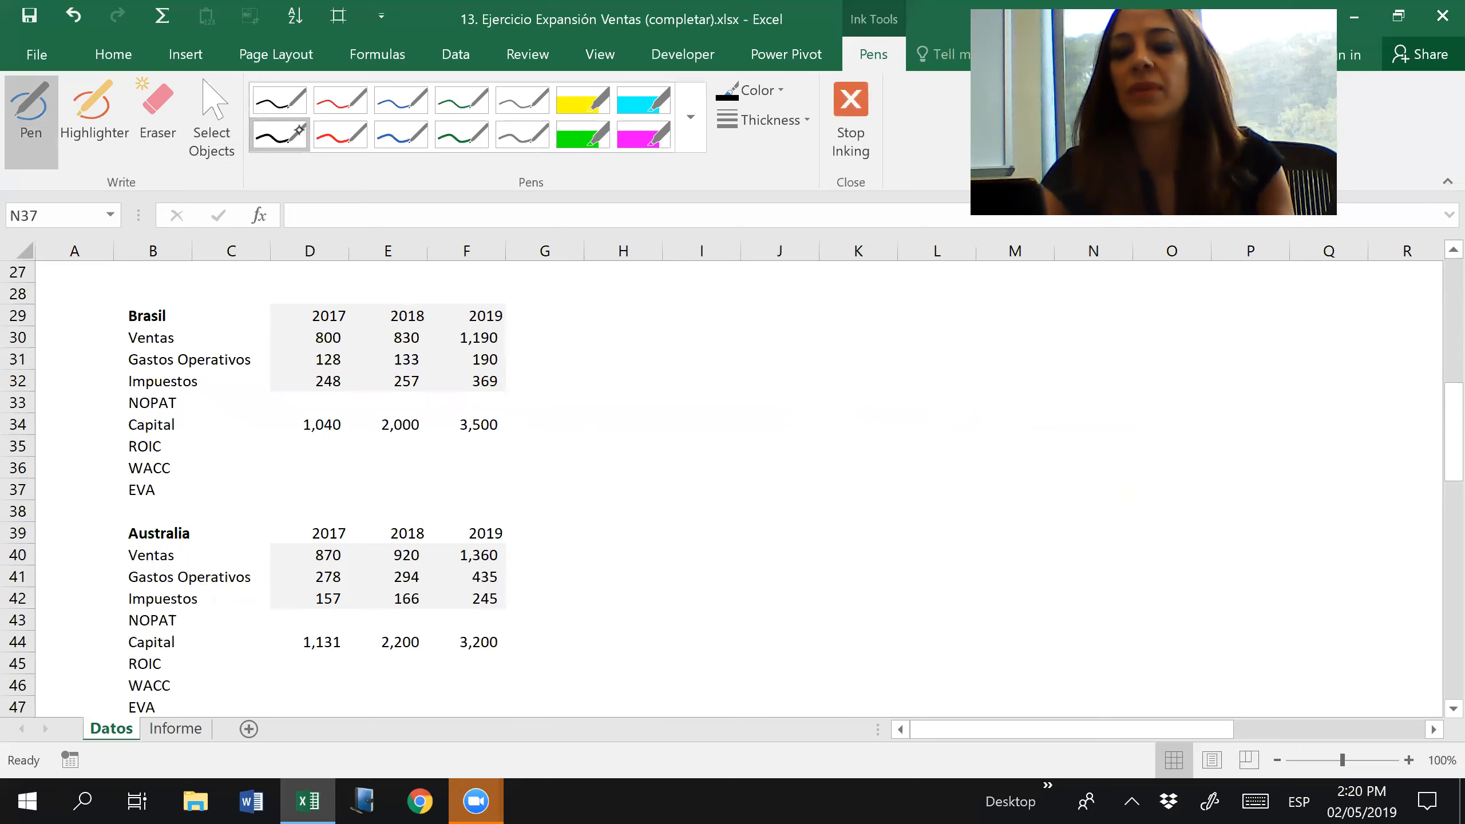
left_click_drag(505, 333, 537, 310)
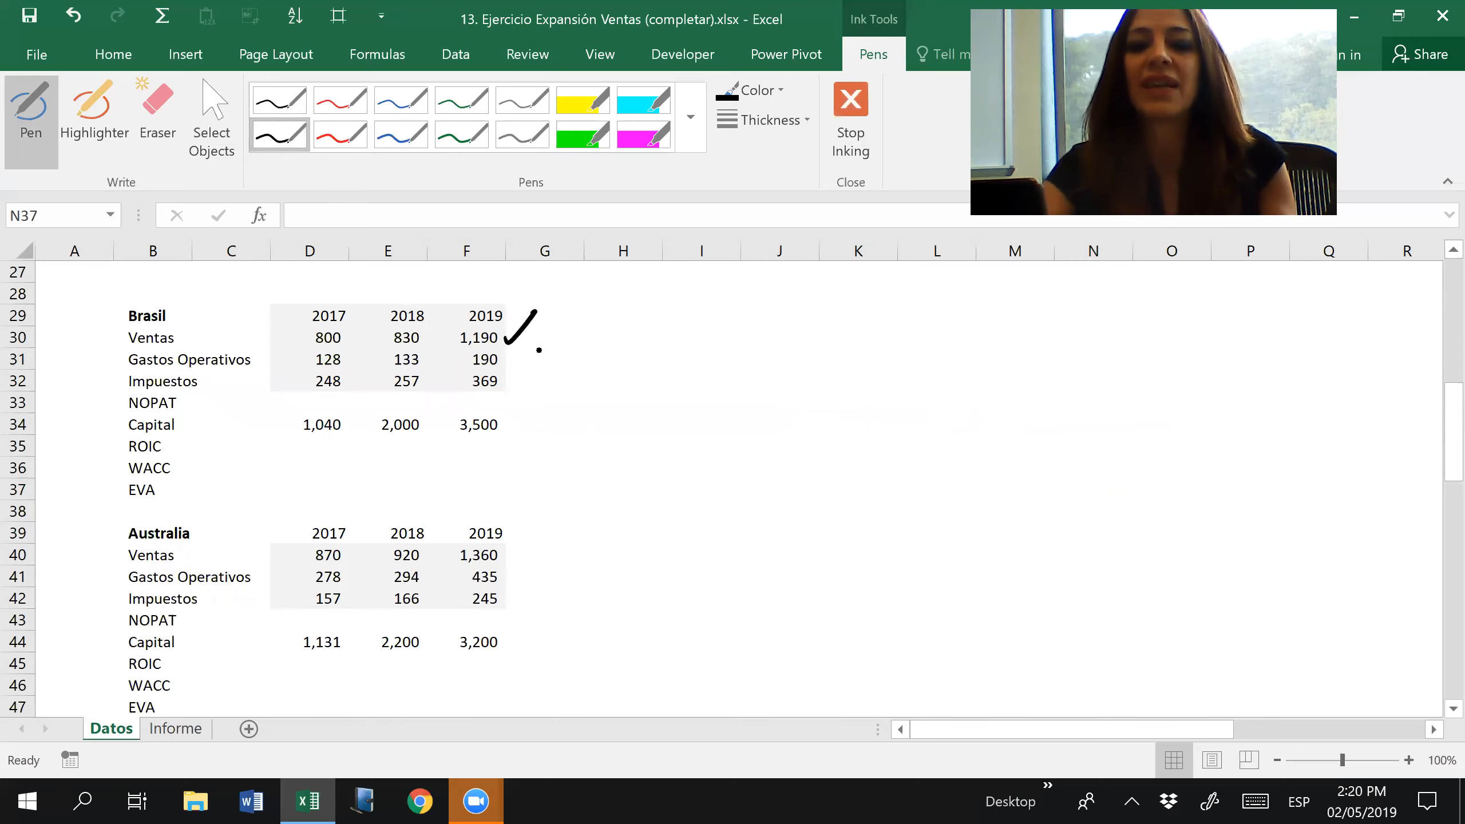
left_click_drag(505, 362, 536, 347)
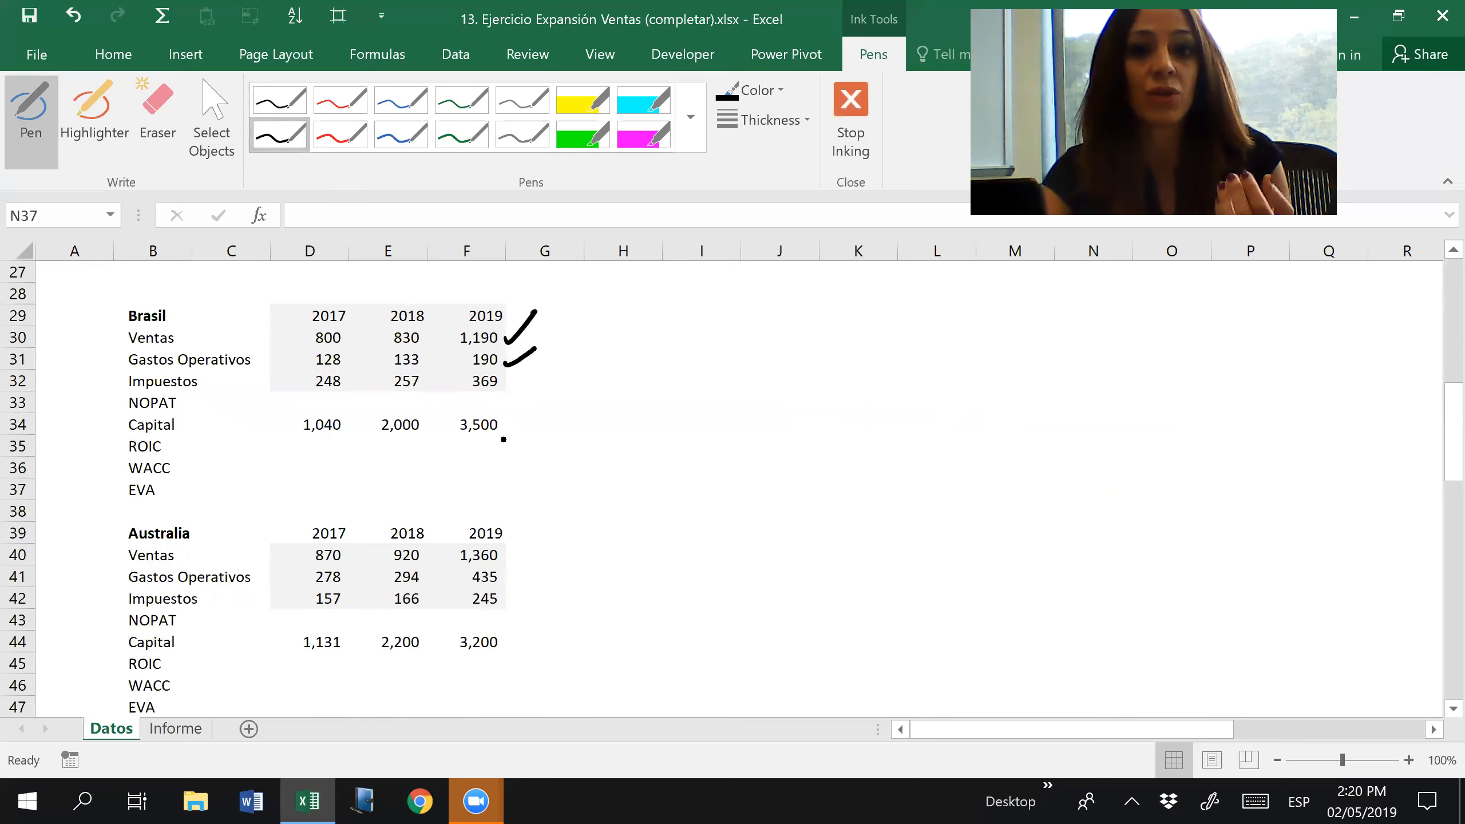
left_click(786, 531)
mouse_move(505, 384)
left_mouse_down()
mouse_move(538, 368)
mouse_move(557, 319)
left_mouse_up()
left_click(157, 116)
Handwrite the formula "NOPAT = GANANCIA OP (1 - tax)" in black ink in the empty area beside the Brasil table.
left_click(272, 141)
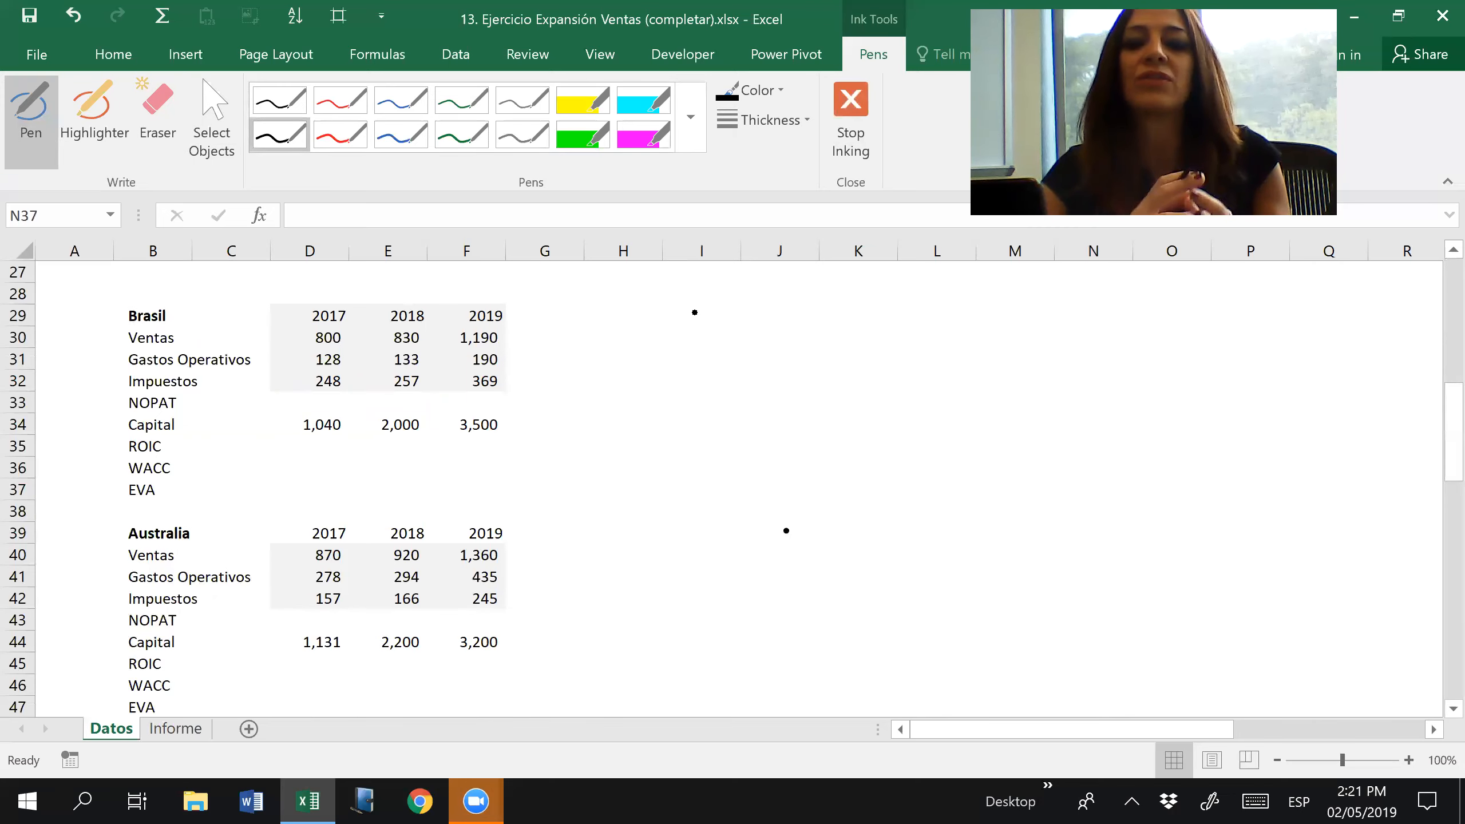
mouse_move(645, 332)
left_mouse_down()
mouse_move(686, 321)
mouse_move(746, 341)
left_mouse_up()
mouse_move(740, 322)
left_mouse_down()
mouse_move(886, 347)
mouse_move(955, 326)
mouse_move(986, 347)
left_mouse_up()
mouse_move(1000, 347)
left_mouse_down()
mouse_move(1010, 322)
mouse_move(1021, 346)
left_mouse_up()
mouse_move(1003, 338)
left_mouse_down()
mouse_move(1057, 328)
mouse_move(1118, 354)
left_mouse_up()
left_click(1173, 339)
mouse_move(1134, 326)
left_mouse_down()
mouse_move(1142, 341)
mouse_move(1189, 337)
left_mouse_up()
mouse_move(1203, 311)
left_mouse_down()
mouse_move(1199, 341)
mouse_move(1207, 323)
left_mouse_up()
mouse_move(1230, 326)
left_mouse_down()
mouse_move(1233, 344)
mouse_move(1256, 338)
mouse_move(1257, 321)
left_mouse_up()
left_click_drag(1265, 310, 1262, 363)
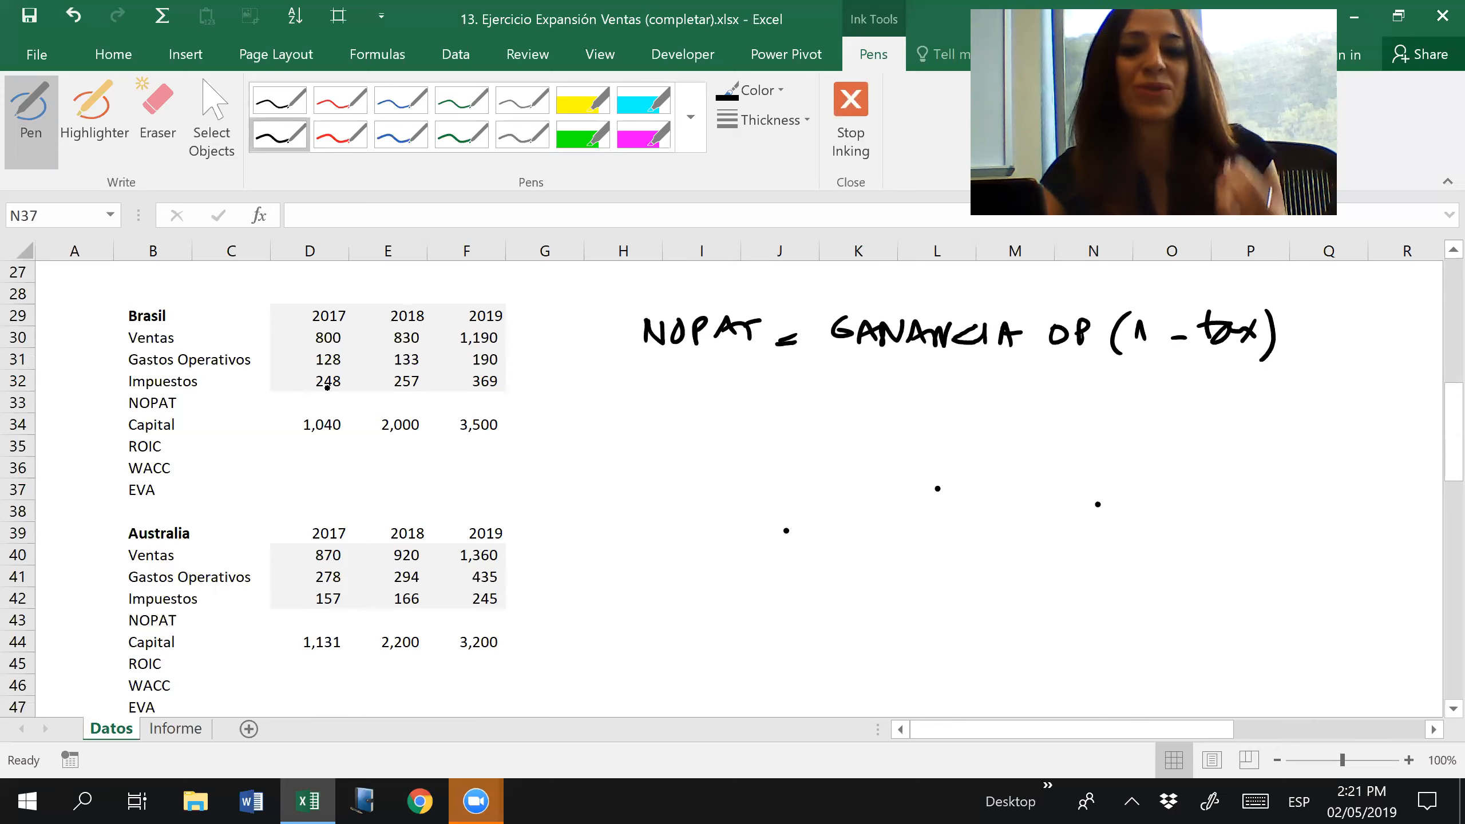
Add two ink check marks and "- tax" beneath the handwritten NOPAT formula.
left_click_drag(884, 400, 907, 394)
mouse_move(1048, 390)
left_mouse_down()
mouse_move(1183, 411)
mouse_move(1199, 397)
left_mouse_up()
mouse_move(1201, 415)
left_mouse_down()
mouse_move(1210, 393)
mouse_move(1216, 415)
left_mouse_up()
left_click_drag(1204, 405, 1216, 404)
left_click_drag(1220, 395, 1231, 427)
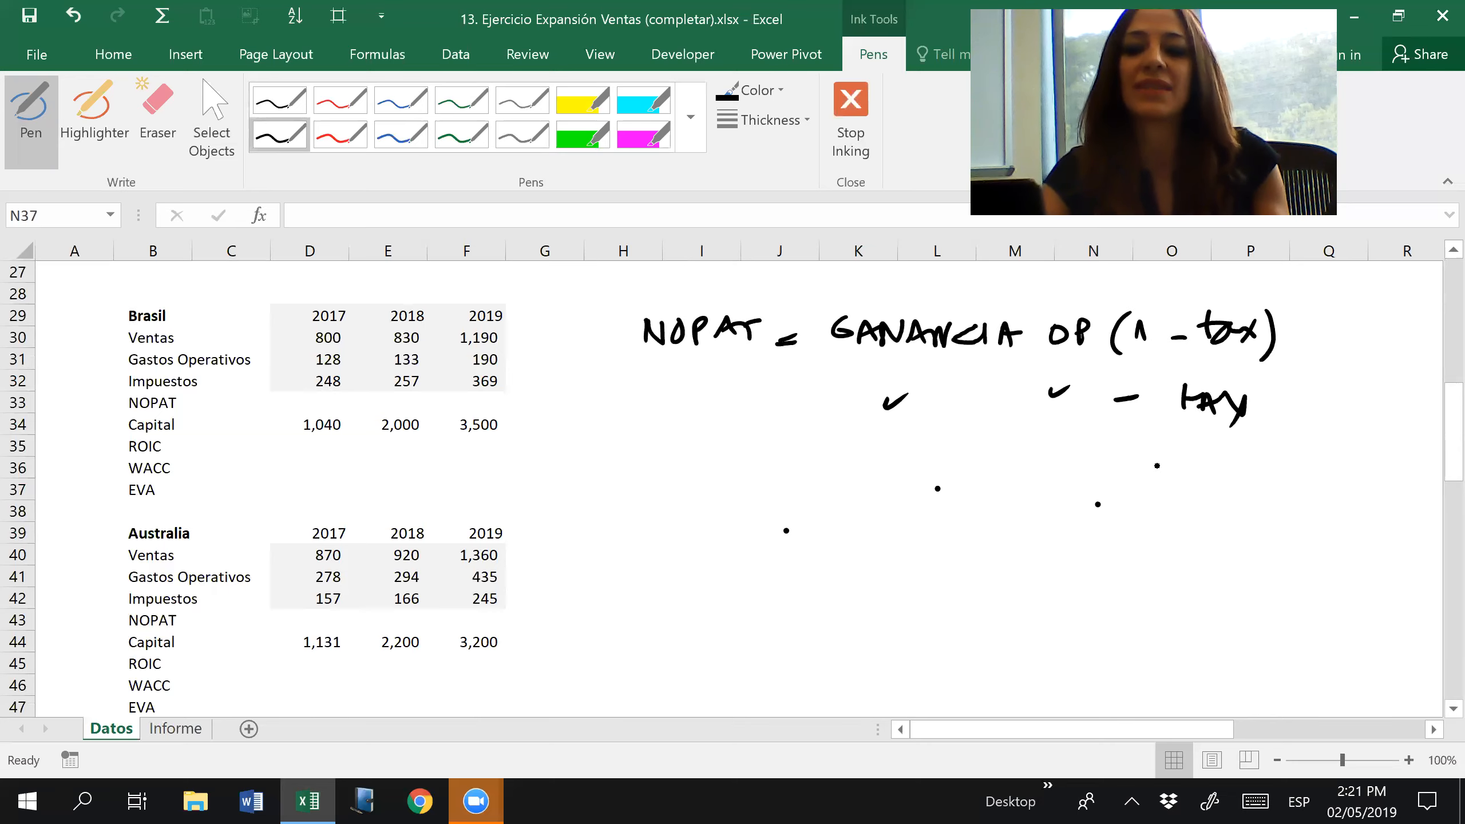
Erase the handwritten NOPAT notes and leave inking mode.
left_click(157, 118)
mouse_move(766, 320)
left_mouse_down()
mouse_move(1069, 366)
mouse_move(865, 346)
mouse_move(788, 360)
mouse_move(935, 416)
mouse_move(976, 507)
mouse_move(773, 524)
mouse_move(1082, 405)
mouse_move(1190, 390)
mouse_move(1202, 323)
mouse_move(1095, 531)
left_mouse_up()
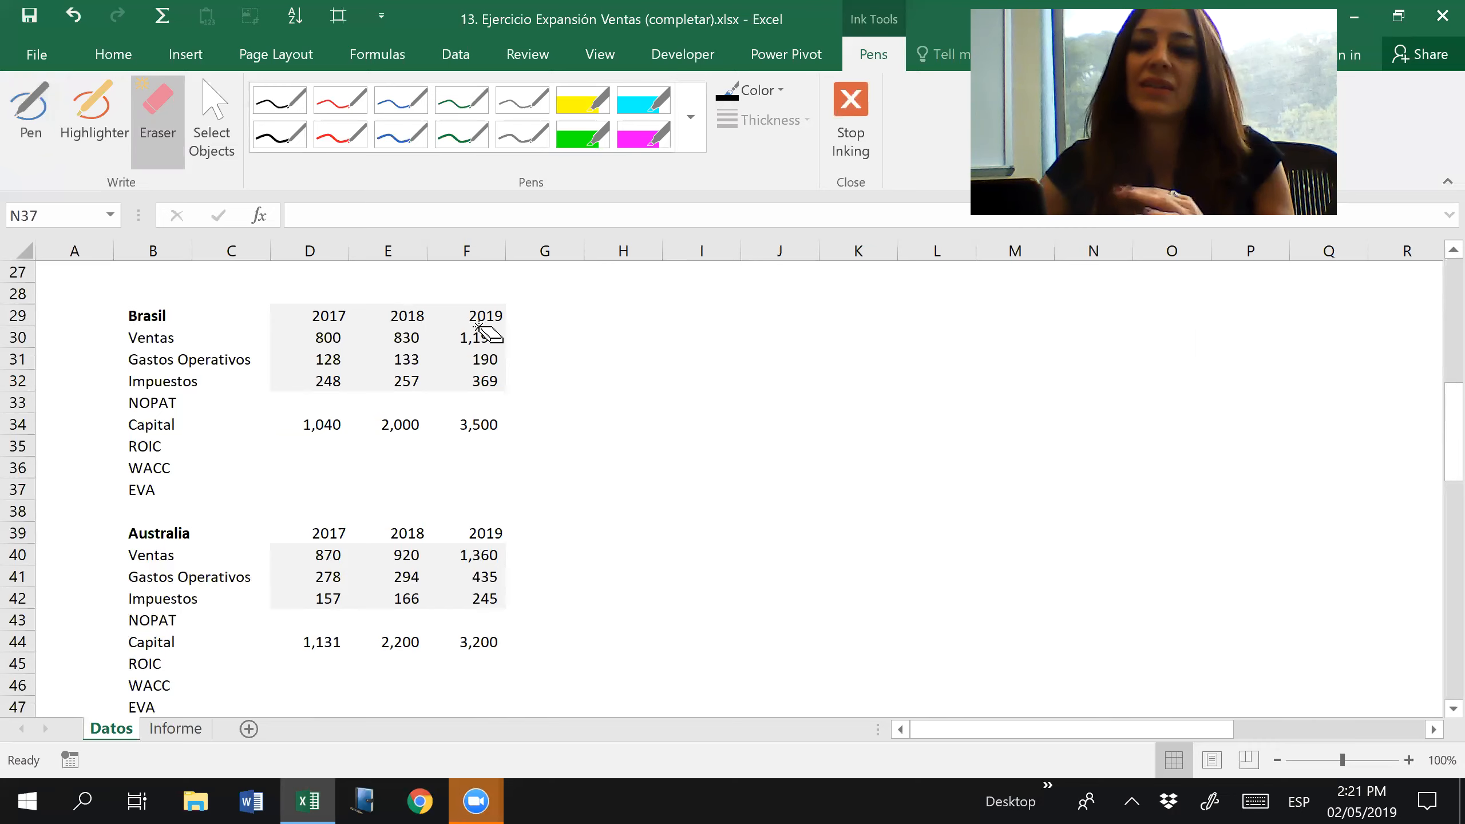
left_click(850, 109)
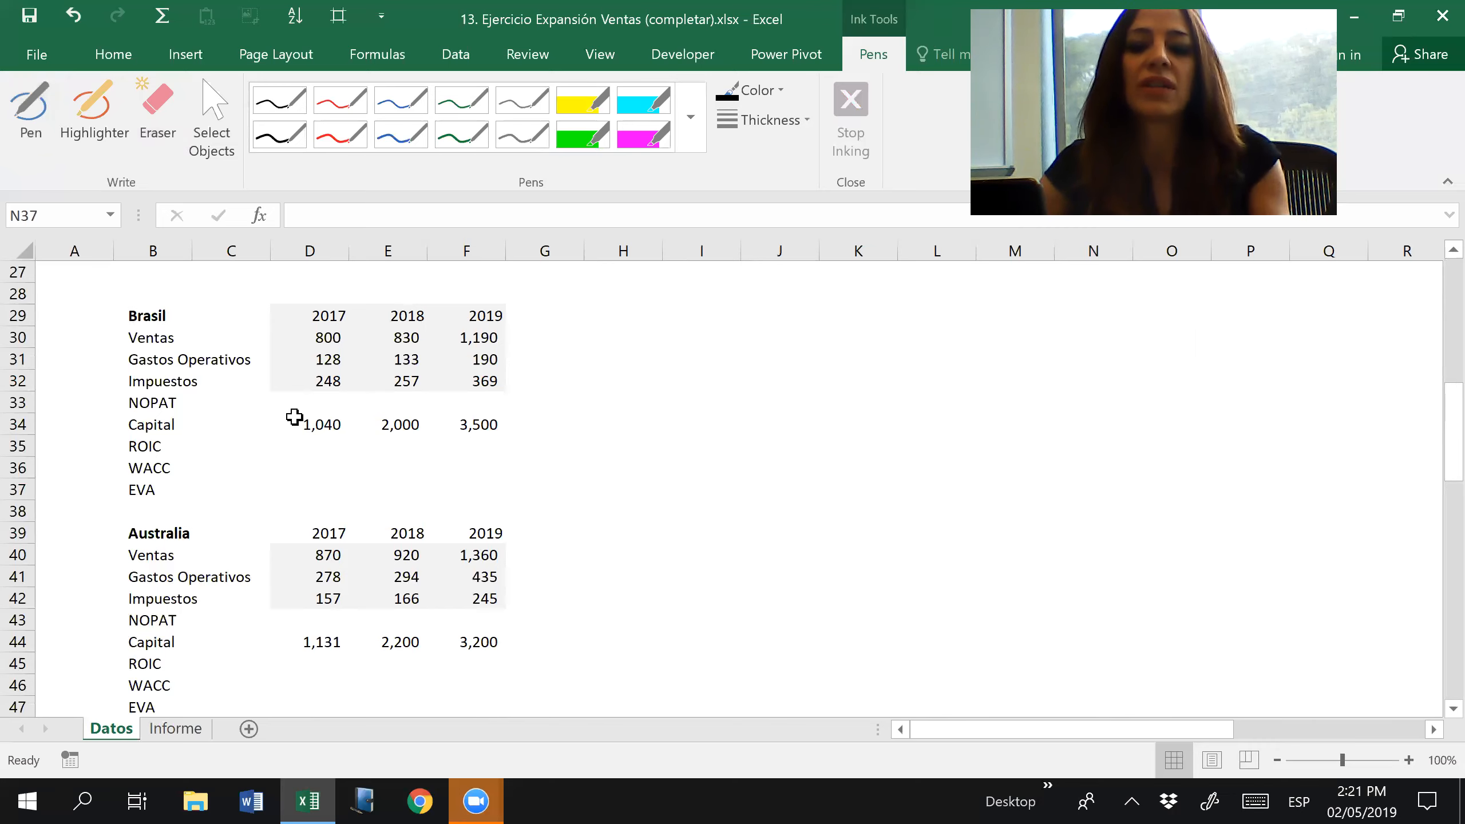
Calculate Brasil's 2017 NOPAT in cell D33 with the formula =D30-D31-D32.
left_click(294, 419)
key("Up")
type("=")
key("Up")
key("Up")
key("Up")
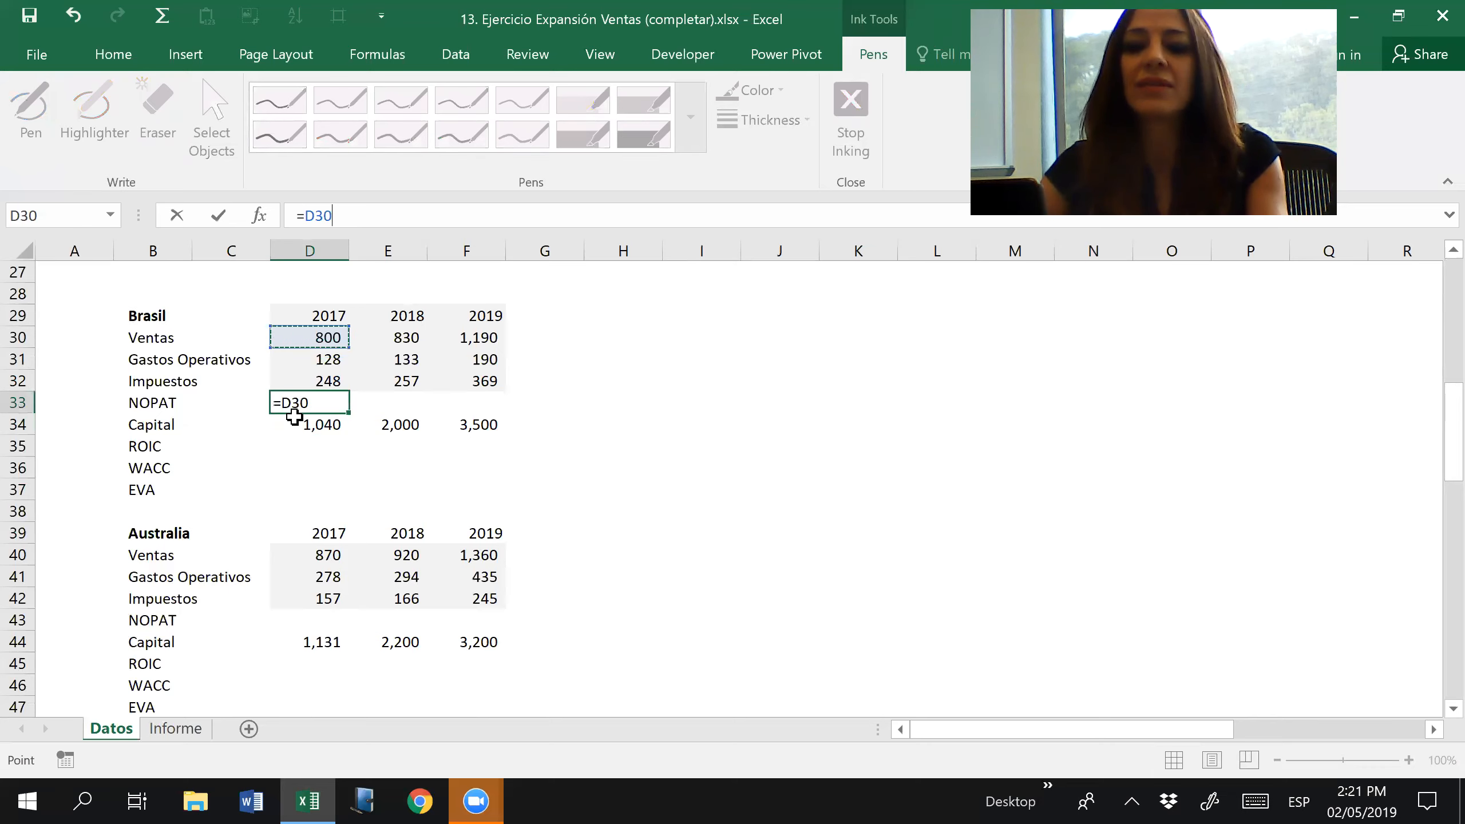
type("-")
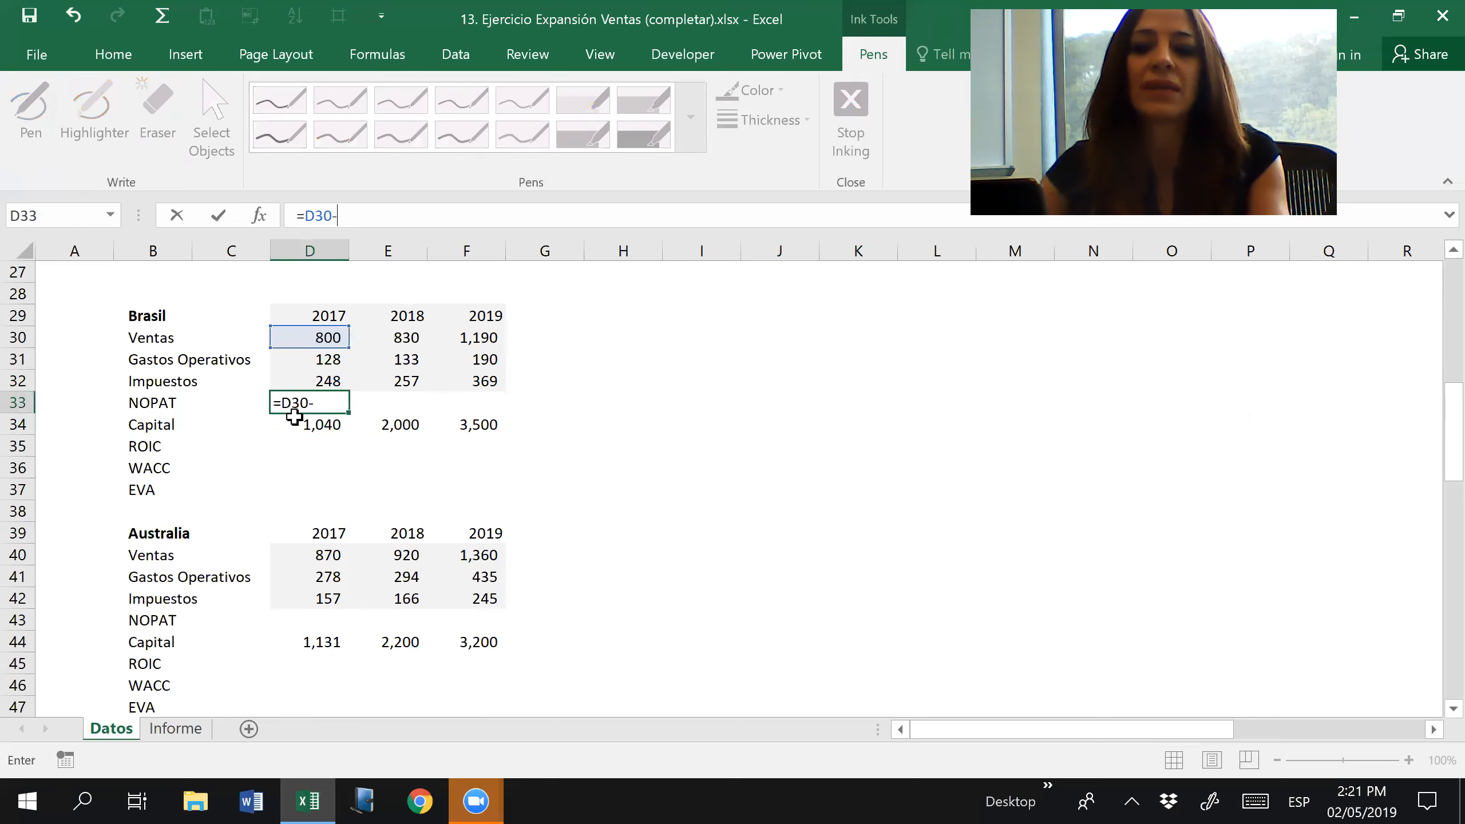
key("Up")
key("Up")
type("-")
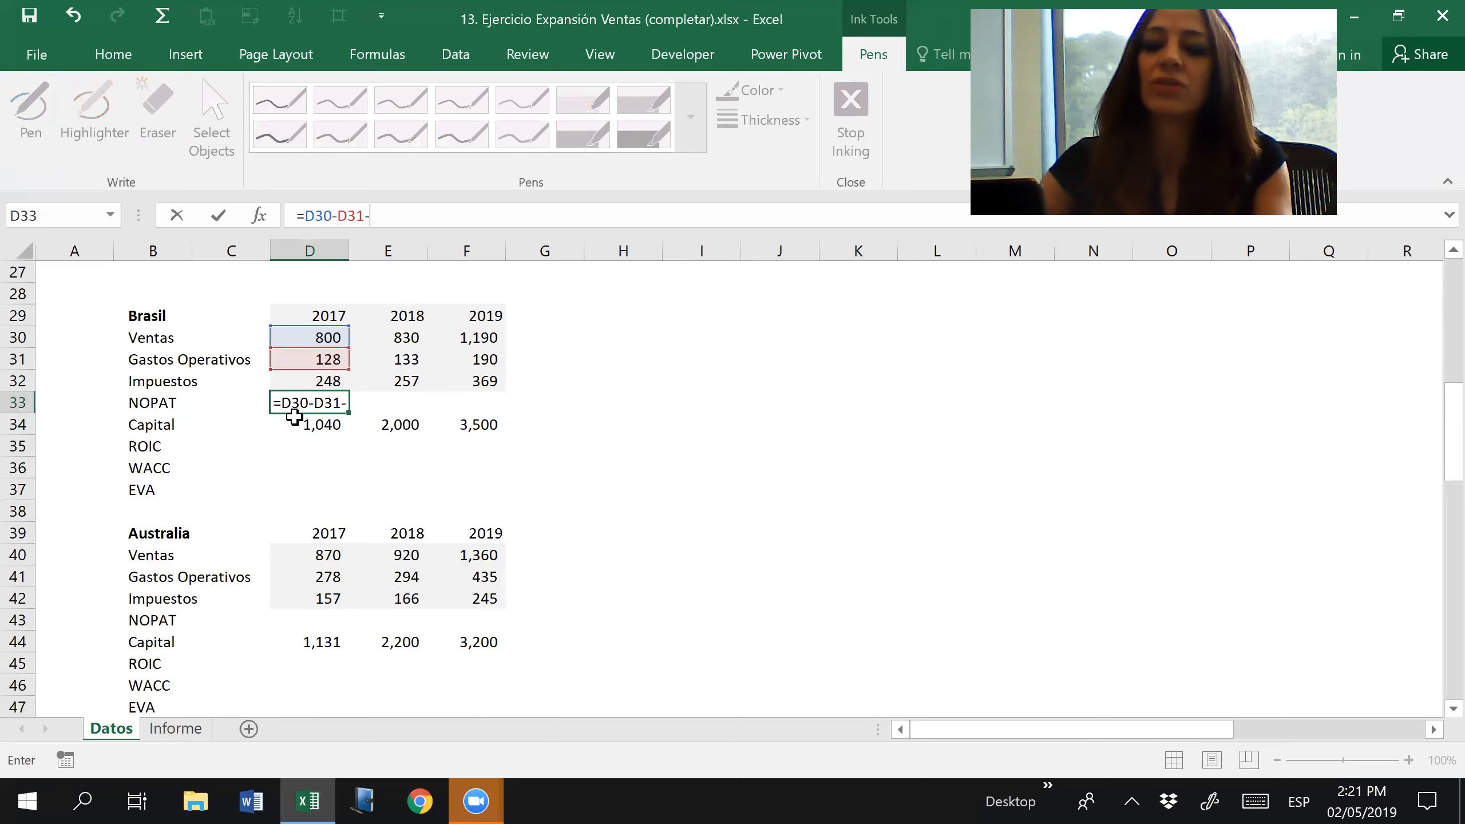
key("Up")
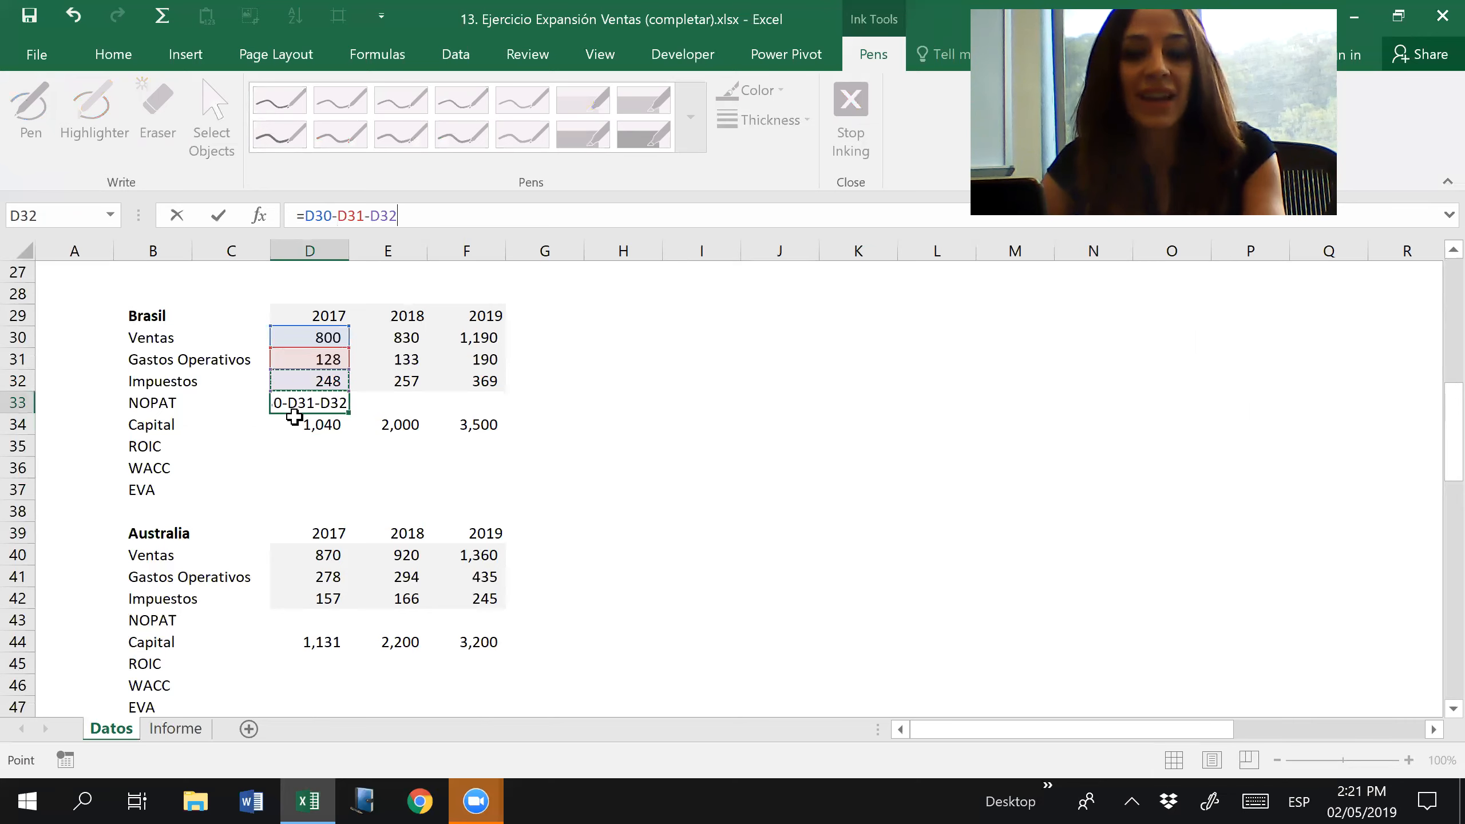
key("Return")
Copy Brasil's 2017 NOPAT formula across to 2018 and 2019, filling D33:F33.
key("Up")
key("ctrl+c")
key("shift+Right")
key("shift+Right")
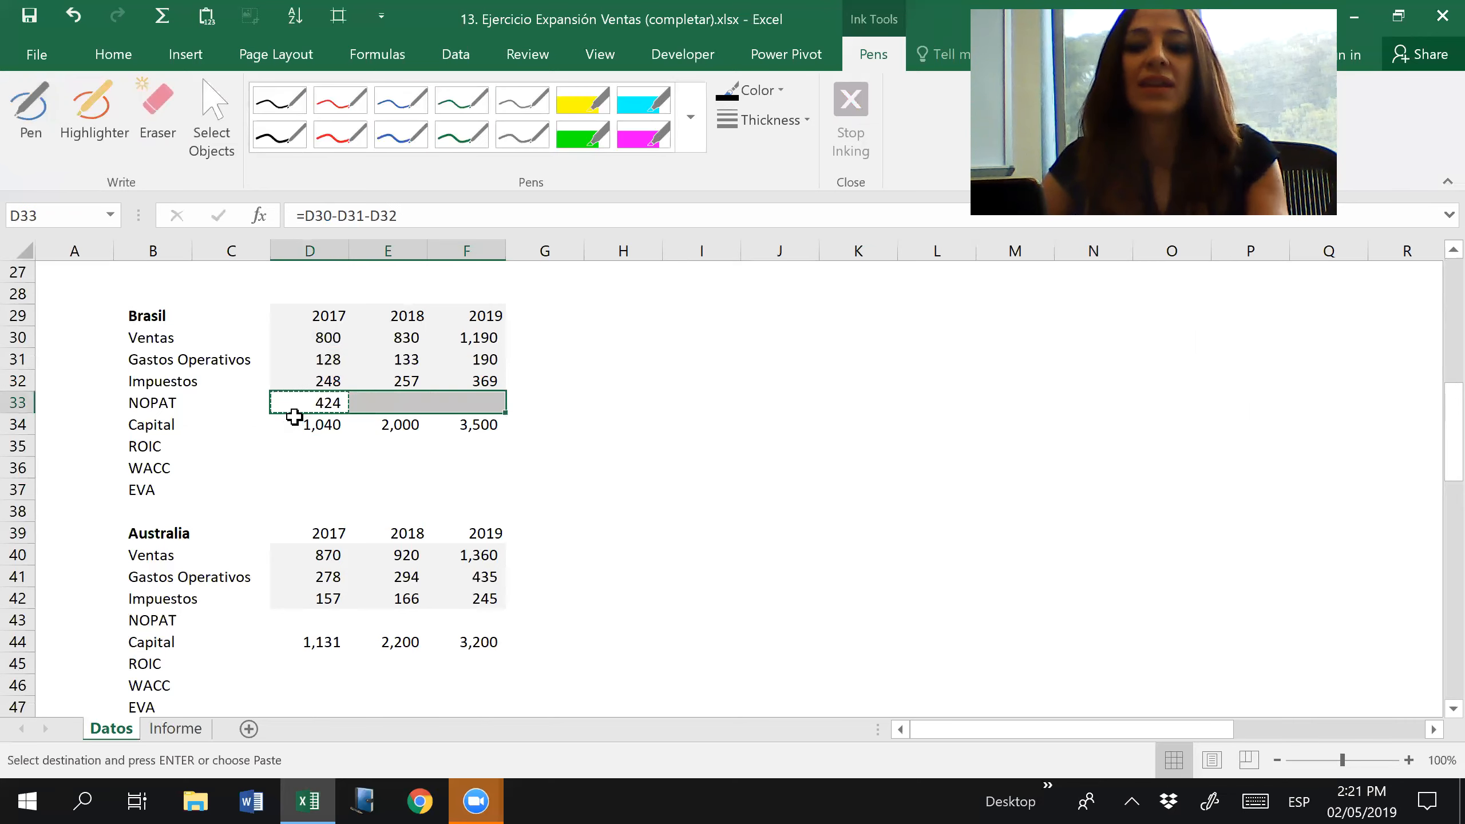
key("Return")
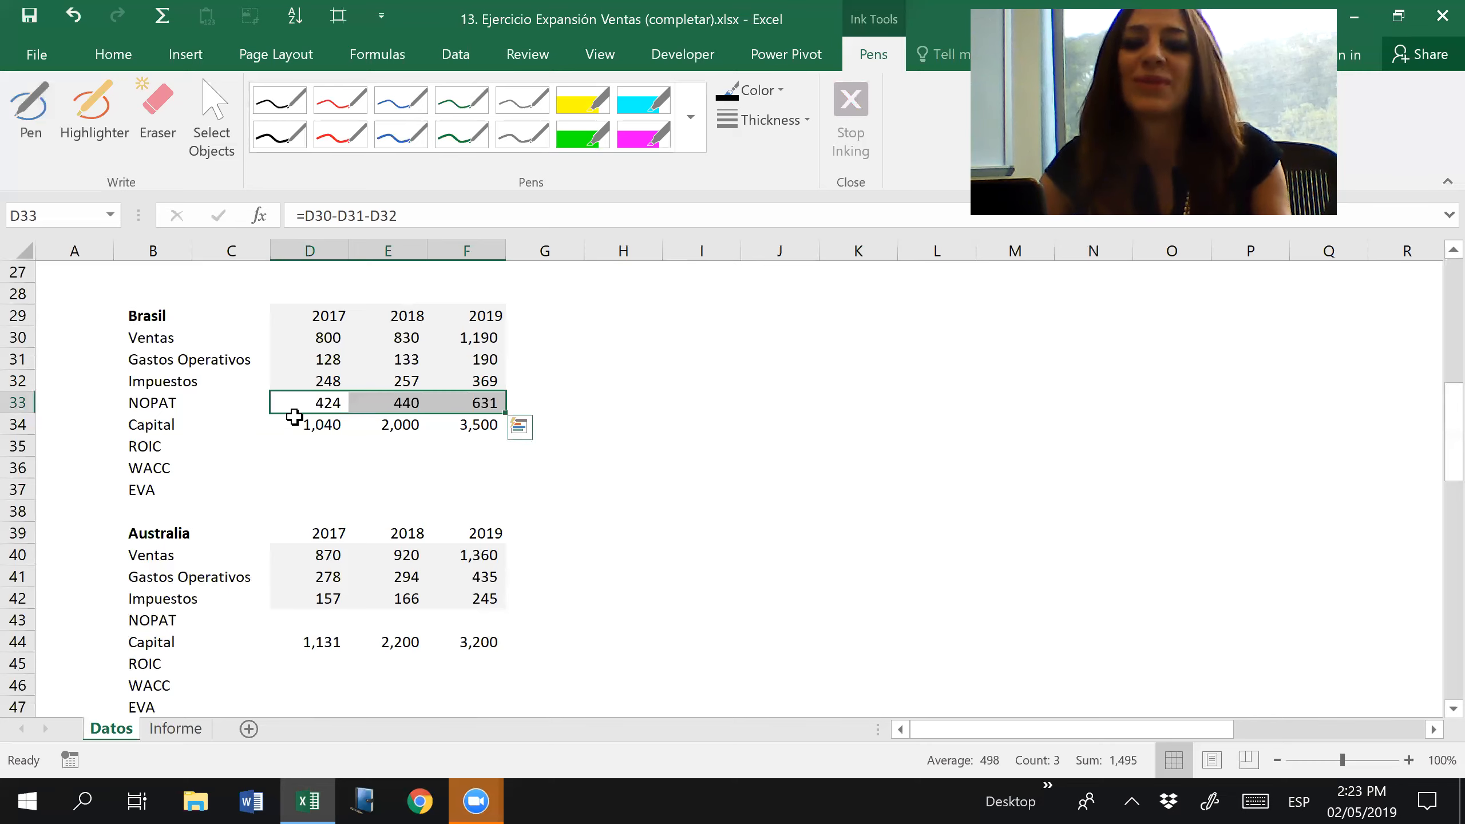
Handwrite "ROIC =" followed by a fraction bar in black ink beside the Brasil table.
left_click(304, 447)
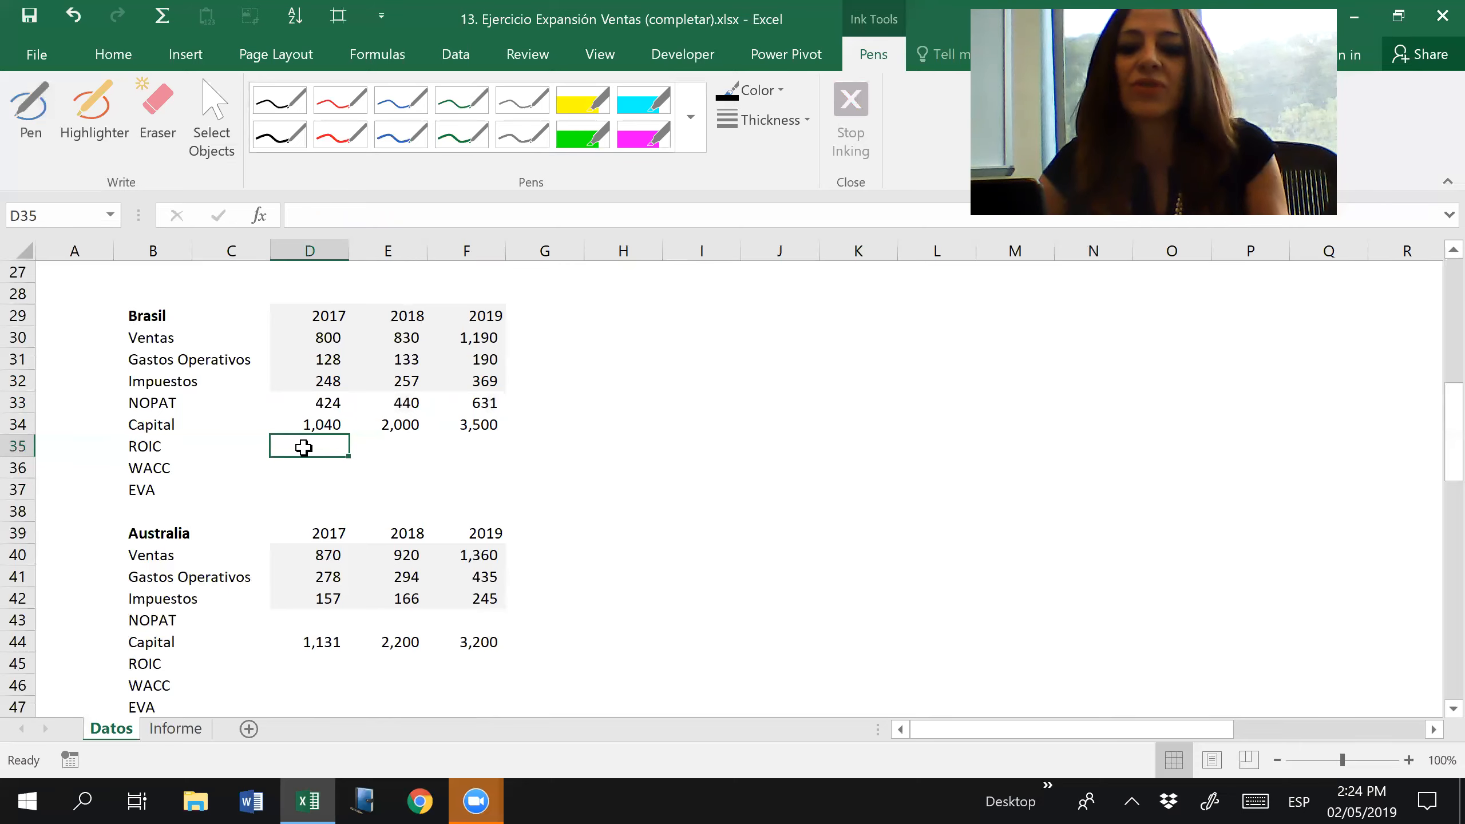
left_click(279, 134)
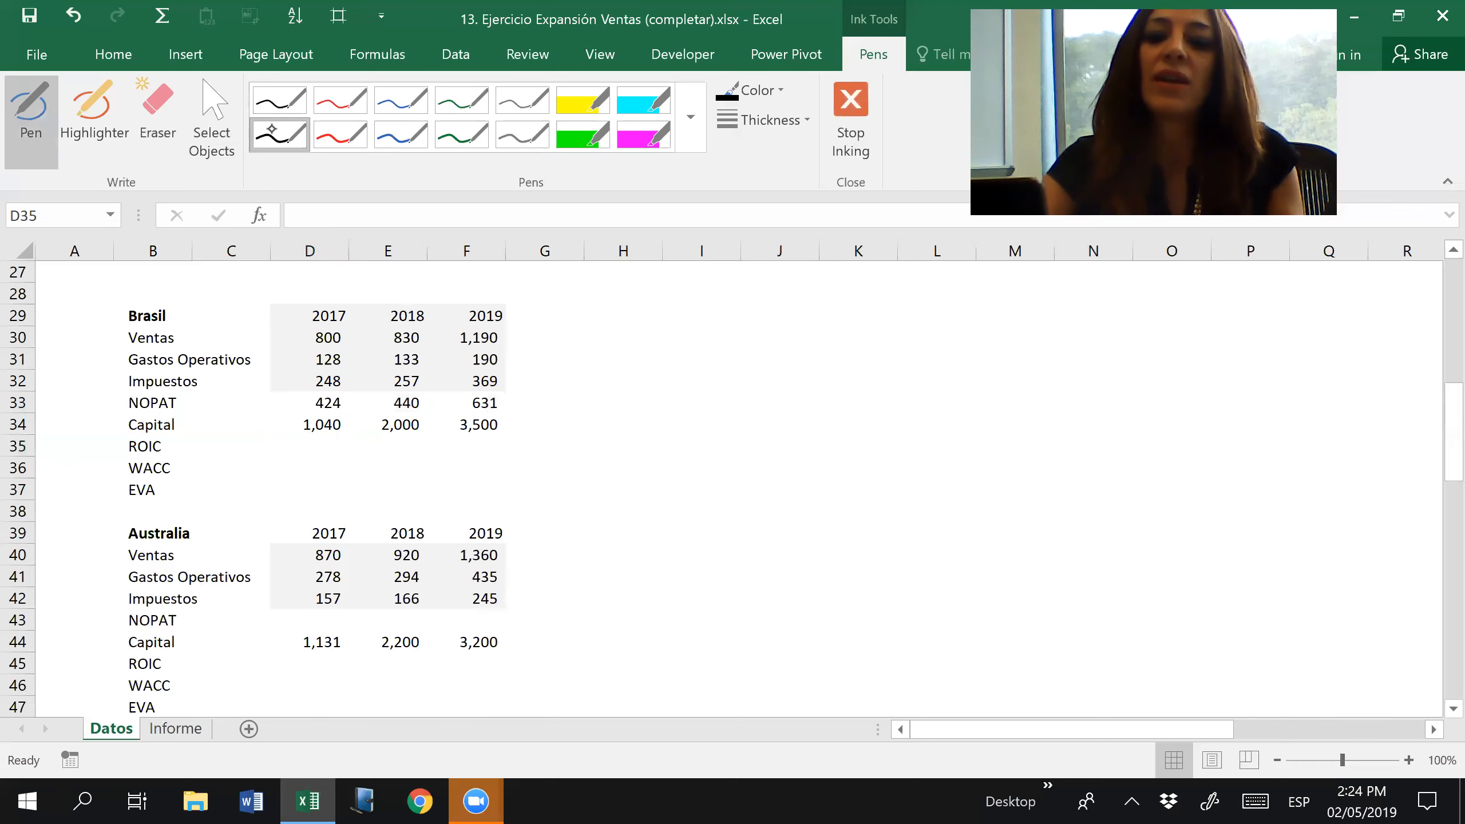
mouse_move(691, 382)
left_mouse_down()
mouse_move(684, 434)
mouse_move(717, 429)
left_mouse_up()
left_click(736, 401)
mouse_move(727, 411)
left_mouse_down()
mouse_move(734, 427)
mouse_move(748, 411)
left_mouse_up()
mouse_move(768, 398)
left_mouse_down()
mouse_move(768, 423)
mouse_move(811, 425)
left_mouse_up()
left_click(772, 435)
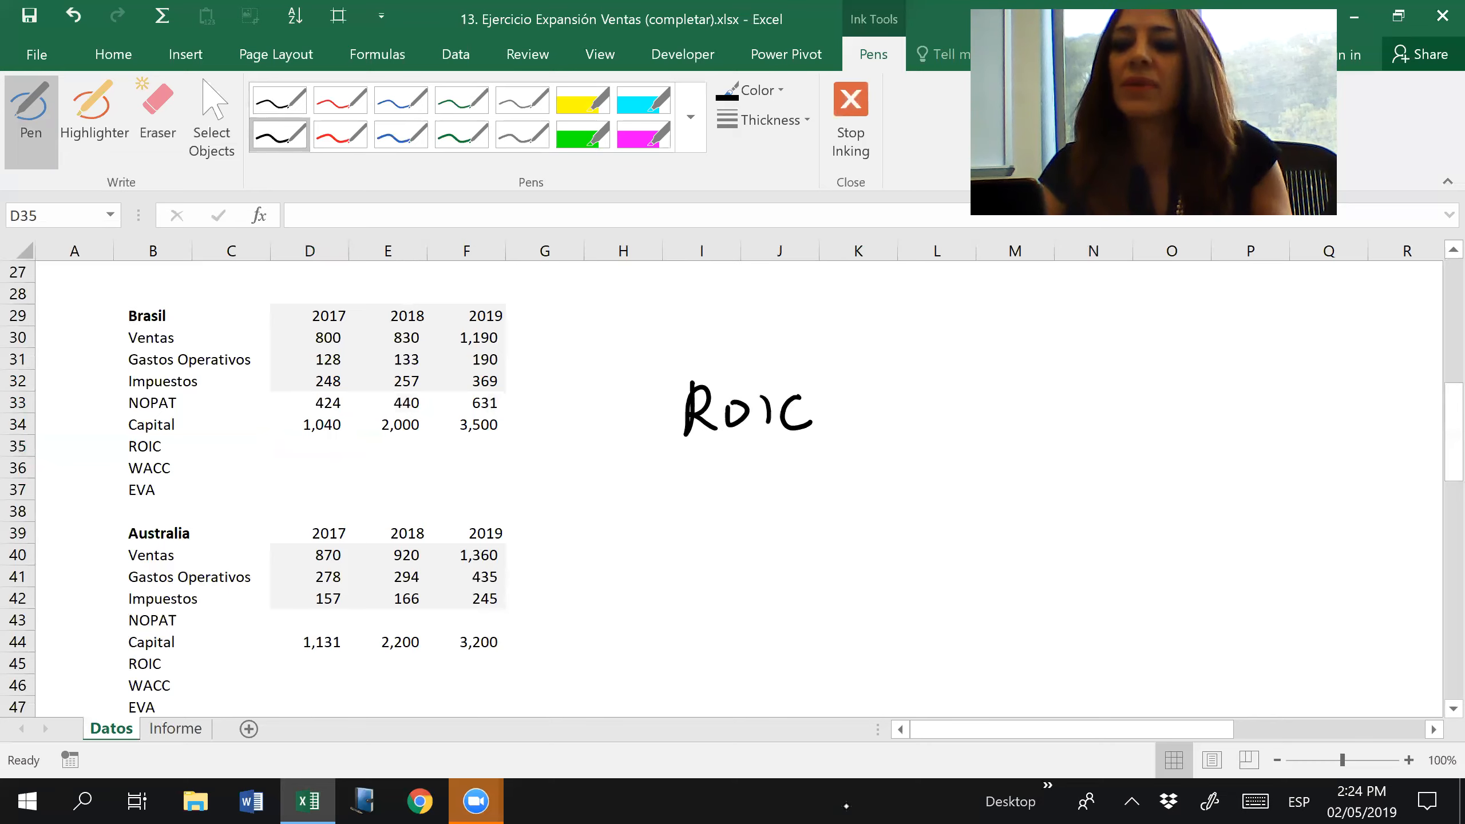
left_click_drag(834, 429, 1186, 434)
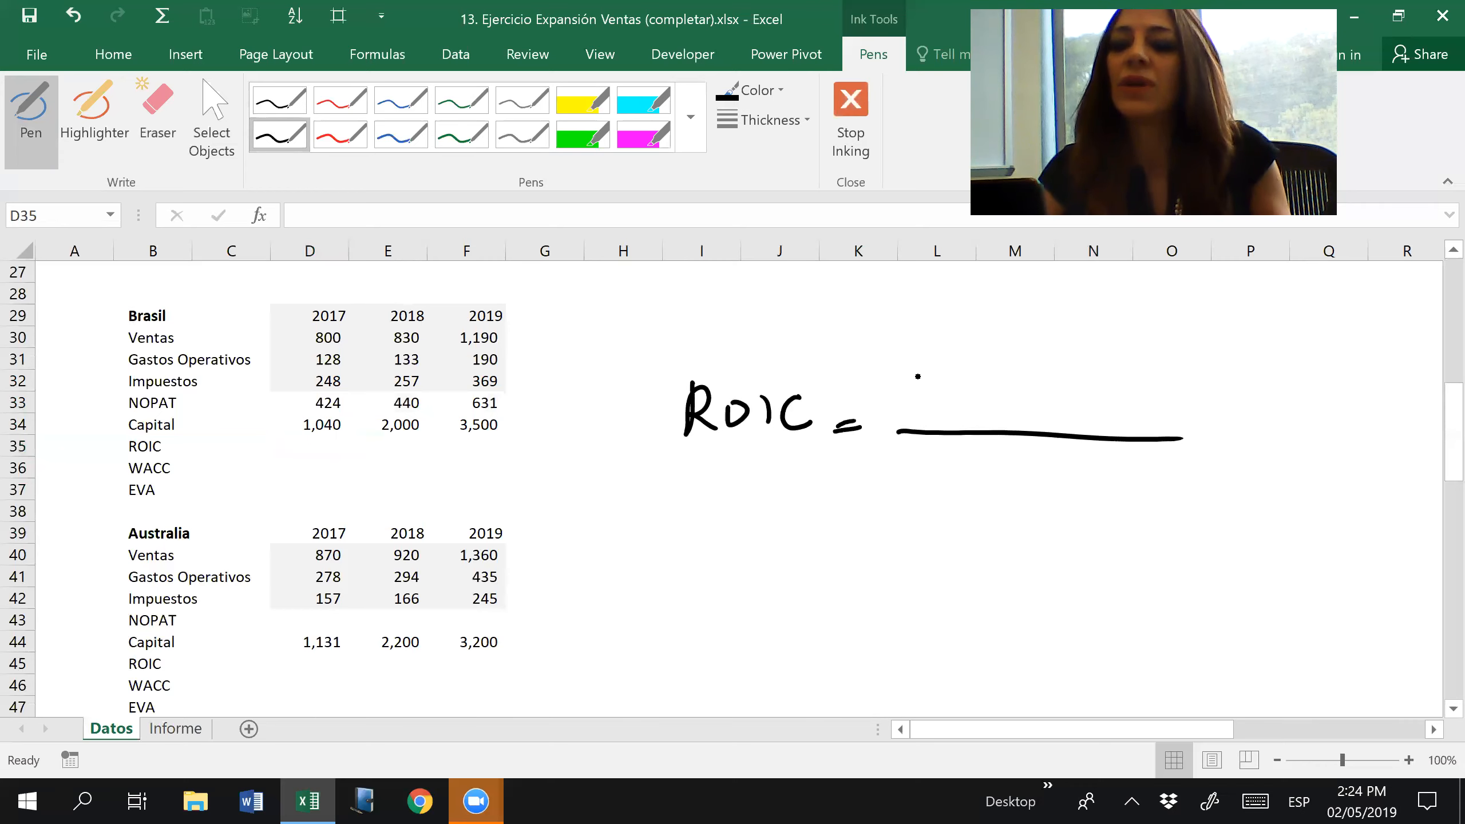
Handwrite "Cuánto gané" above the ROIC fraction bar and "Cuánto invertí?" below it.
mouse_move(936, 385)
left_mouse_down()
mouse_move(921, 390)
mouse_move(933, 414)
left_mouse_up()
mouse_move(938, 414)
left_mouse_down()
mouse_move(1053, 404)
mouse_move(996, 373)
left_mouse_up()
left_click(995, 376)
mouse_move(1097, 392)
left_mouse_down()
mouse_move(1082, 400)
mouse_move(1084, 432)
mouse_move(1174, 404)
mouse_move(1188, 383)
left_mouse_up()
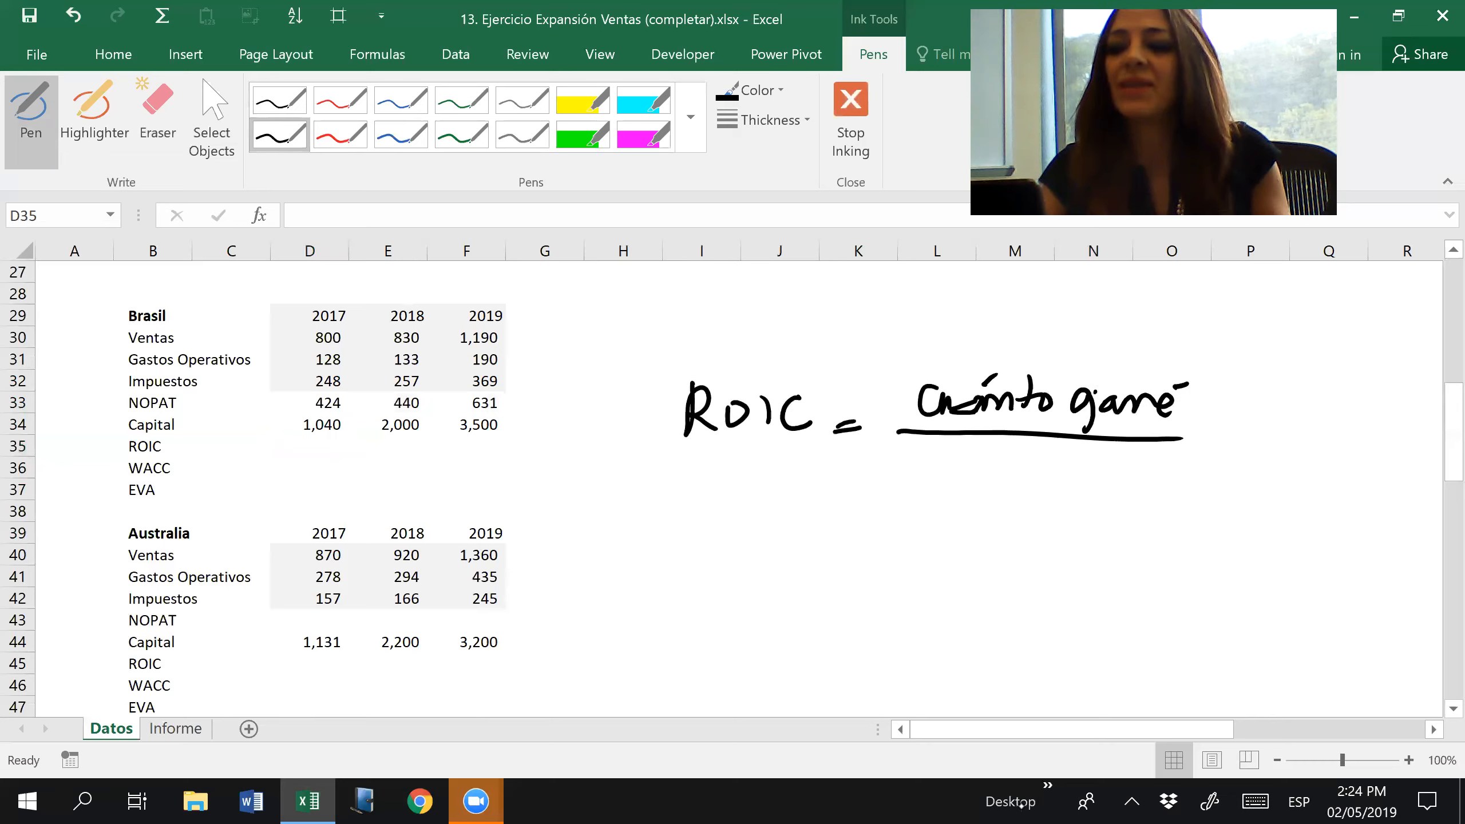
mouse_move(944, 456)
left_mouse_down()
mouse_move(932, 490)
mouse_move(987, 469)
mouse_move(1076, 487)
mouse_move(1027, 452)
mouse_move(1108, 487)
mouse_move(1197, 473)
mouse_move(1255, 485)
left_mouse_up()
Draw arrows from the numerator to "ER" and the denominator to "B", and circle Brasil's NOPAT and Capital labels.
mouse_move(1268, 406)
left_mouse_down()
mouse_move(1337, 418)
mouse_move(1372, 404)
mouse_move(1389, 424)
mouse_move(1414, 422)
left_mouse_up()
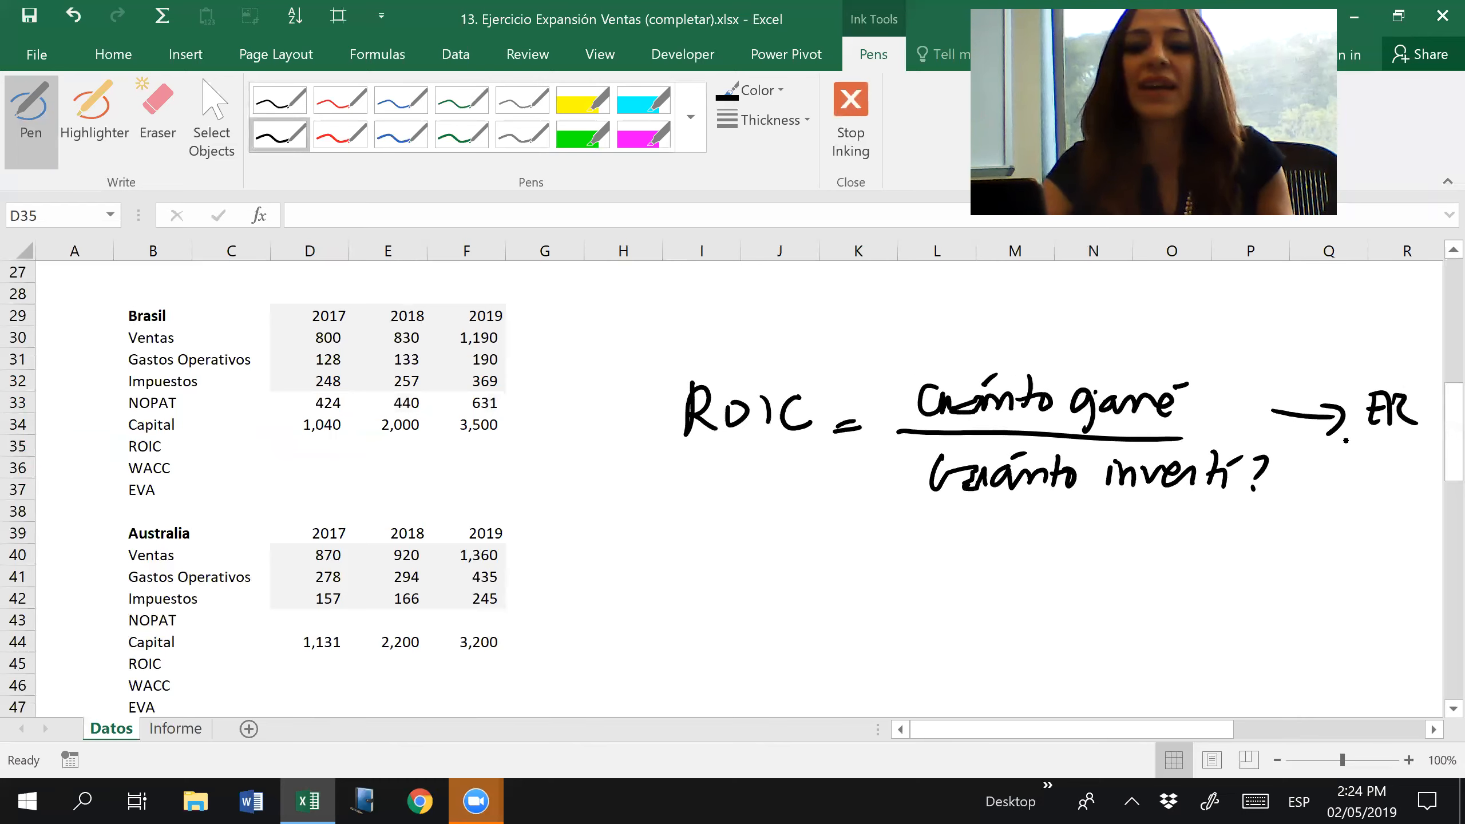
mouse_move(173, 388)
left_mouse_down()
mouse_move(104, 425)
mouse_move(159, 380)
left_mouse_up()
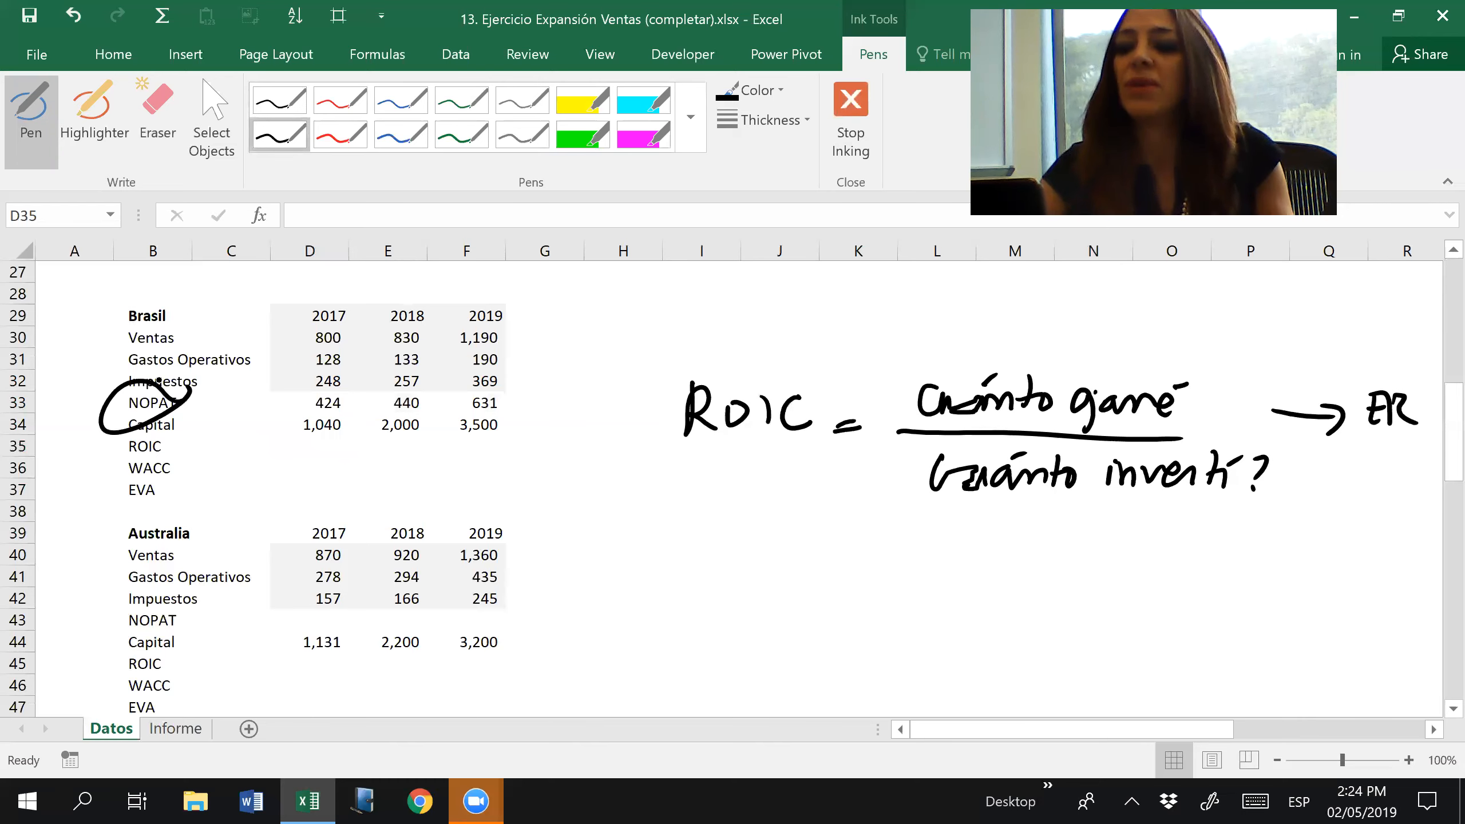
mouse_move(1270, 484)
left_mouse_down()
mouse_move(1324, 469)
mouse_move(1383, 497)
left_mouse_up()
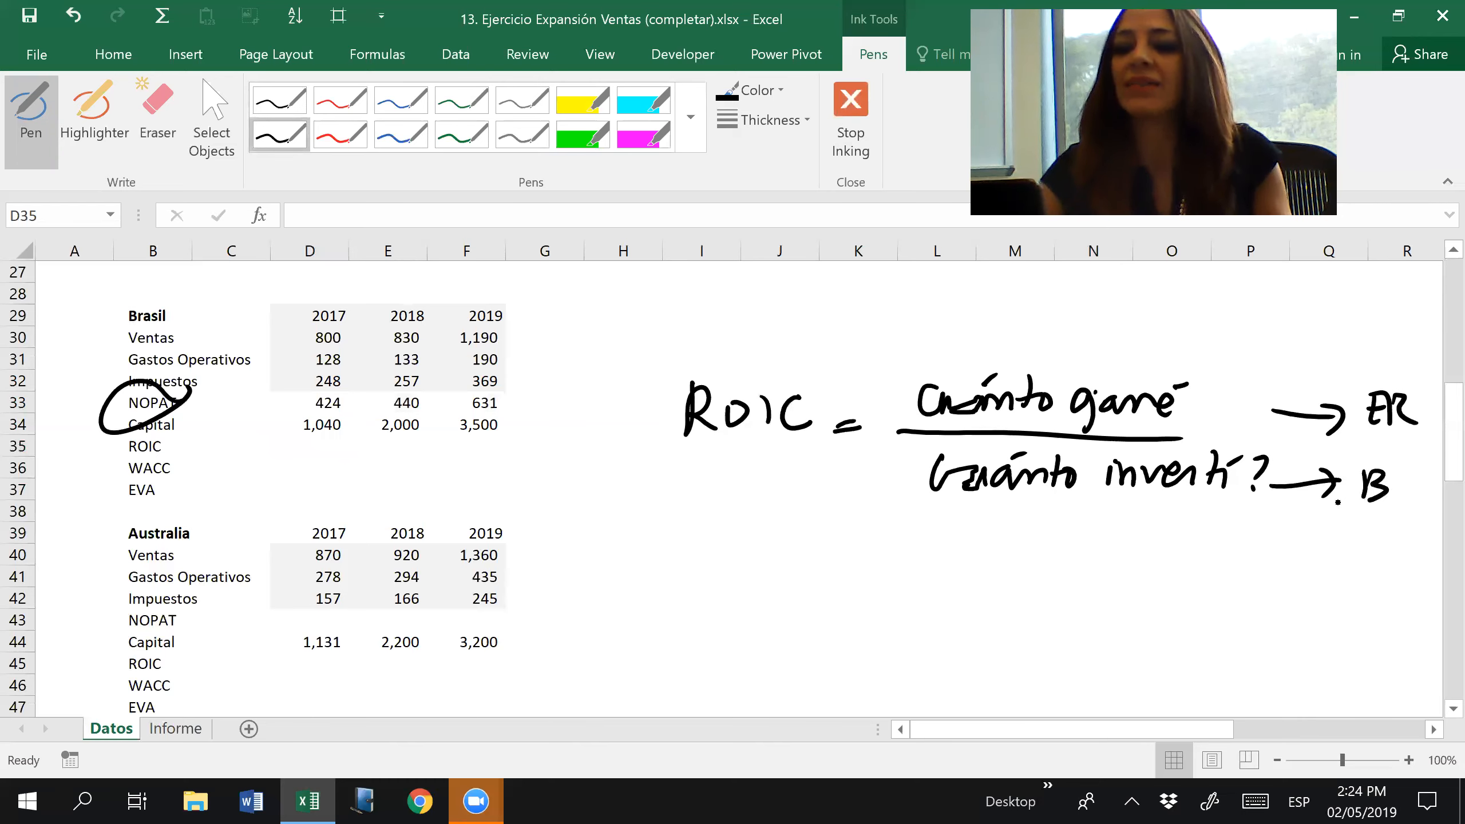
mouse_move(183, 411)
left_mouse_down()
mouse_move(122, 432)
mouse_move(164, 410)
left_mouse_up()
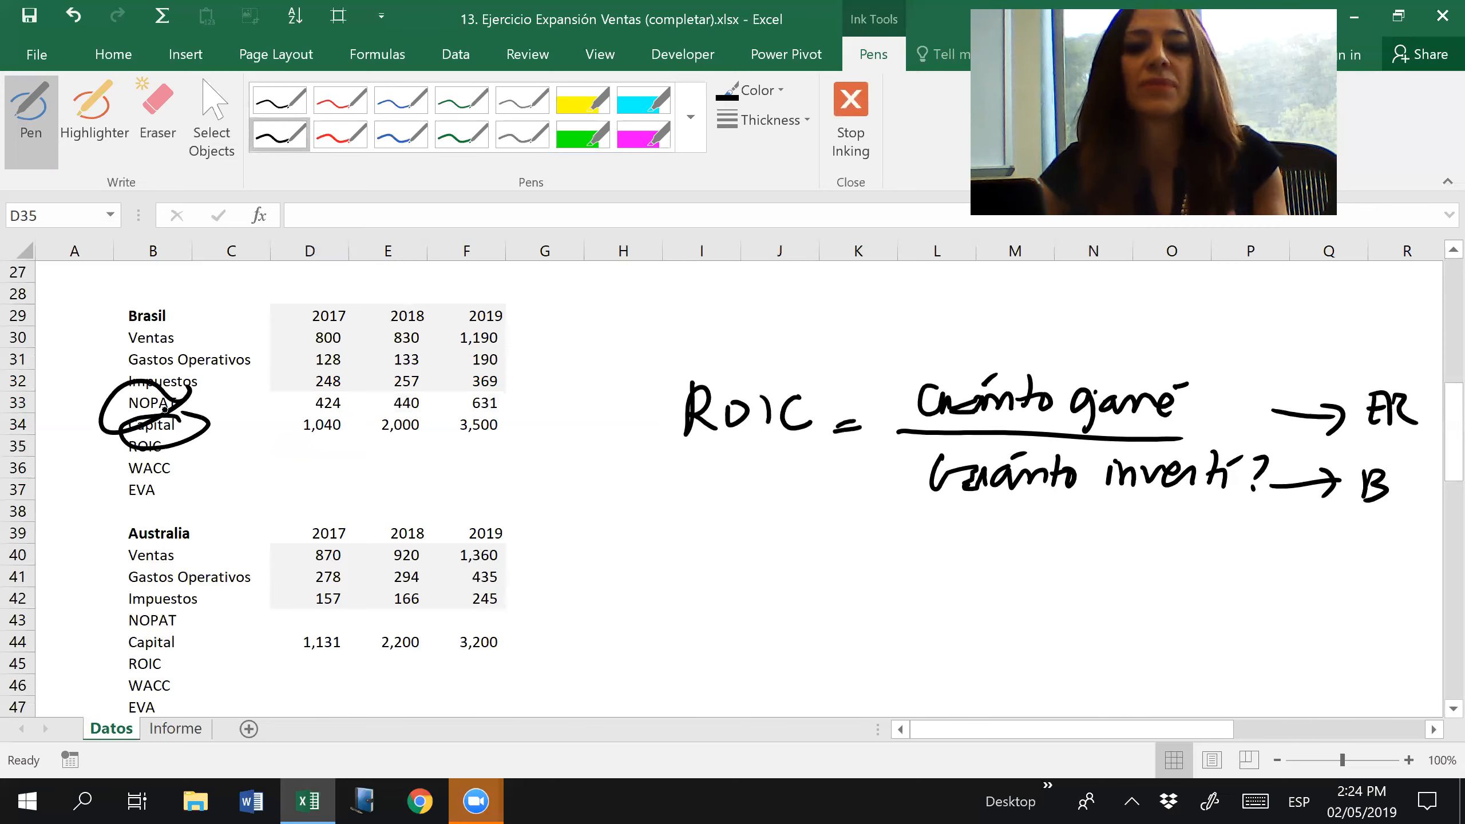
Erase the handwritten ROIC fraction, its arrows and the circles around the NOPAT and Capital labels.
left_click(157, 116)
left_click(173, 427)
mouse_move(739, 447)
left_mouse_down()
mouse_move(760, 425)
mouse_move(1007, 478)
mouse_move(957, 461)
mouse_move(1210, 421)
mouse_move(1076, 535)
mouse_move(1116, 479)
mouse_move(1087, 445)
mouse_move(1176, 370)
mouse_move(1309, 479)
mouse_move(1350, 484)
mouse_move(1285, 480)
mouse_move(1405, 426)
mouse_move(1349, 399)
left_mouse_up()
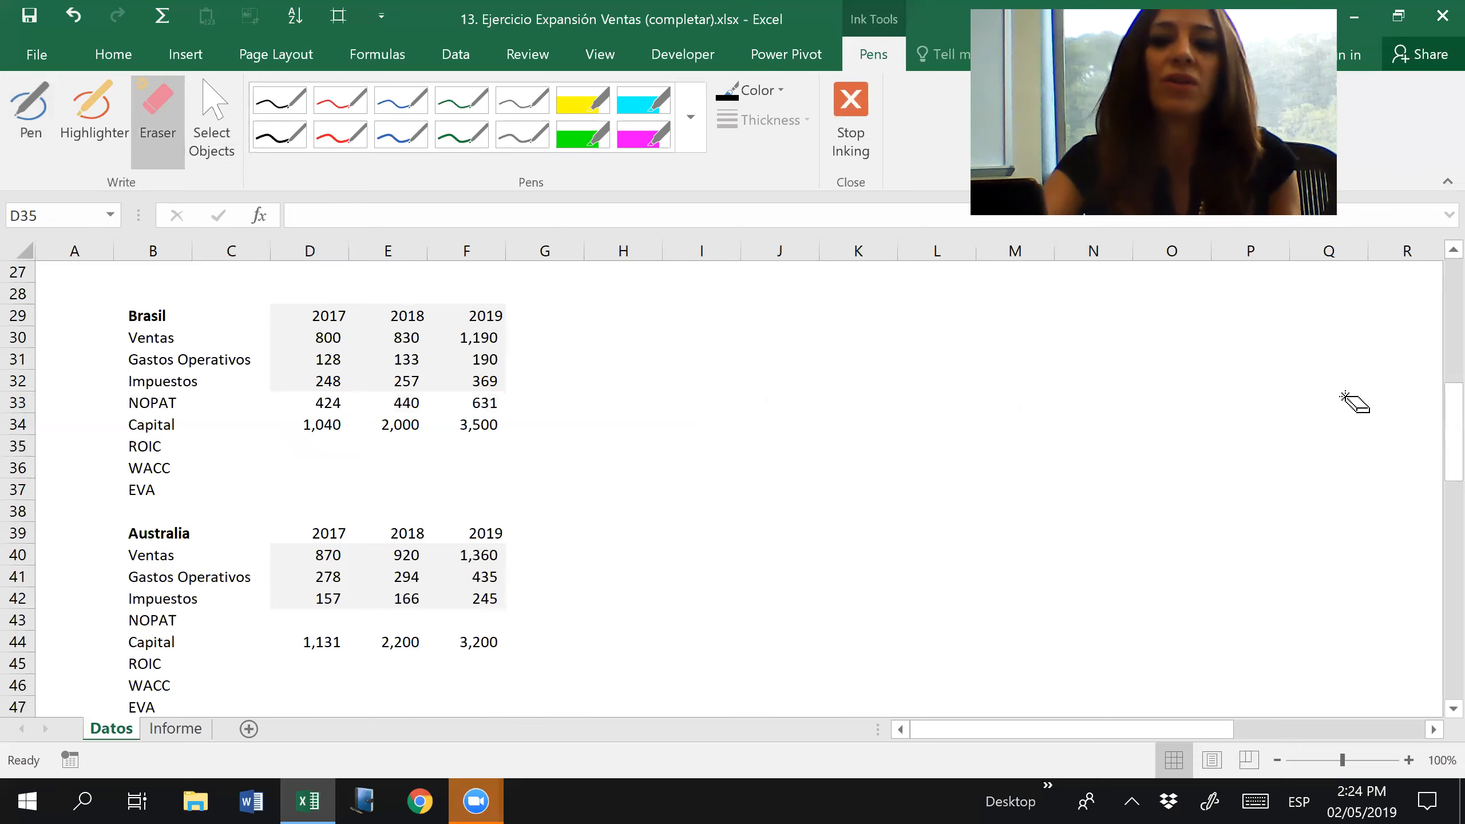
Handwrite "ROIC = NOPAT / CAPITAL" as a fraction in black ink beside the Brasil table.
left_click(295, 131)
mouse_move(764, 372)
left_mouse_down()
mouse_move(790, 402)
mouse_move(898, 392)
left_mouse_up()
mouse_move(938, 392)
left_mouse_down()
mouse_move(980, 376)
mouse_move(1032, 404)
mouse_move(1073, 381)
mouse_move(997, 421)
mouse_move(1108, 421)
left_mouse_up()
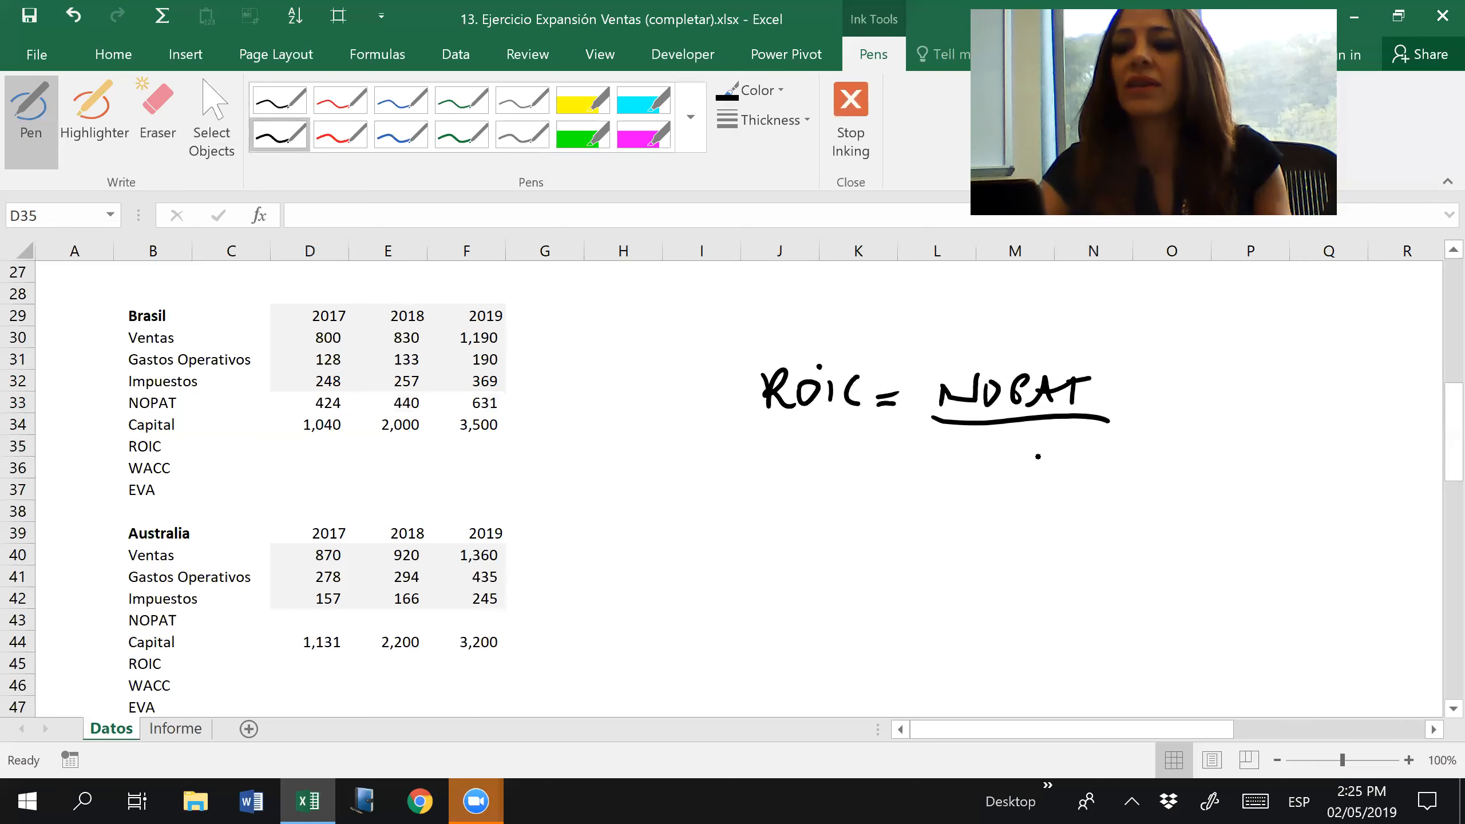
mouse_move(940, 459)
left_mouse_down()
mouse_move(1099, 453)
mouse_move(1133, 477)
left_mouse_up()
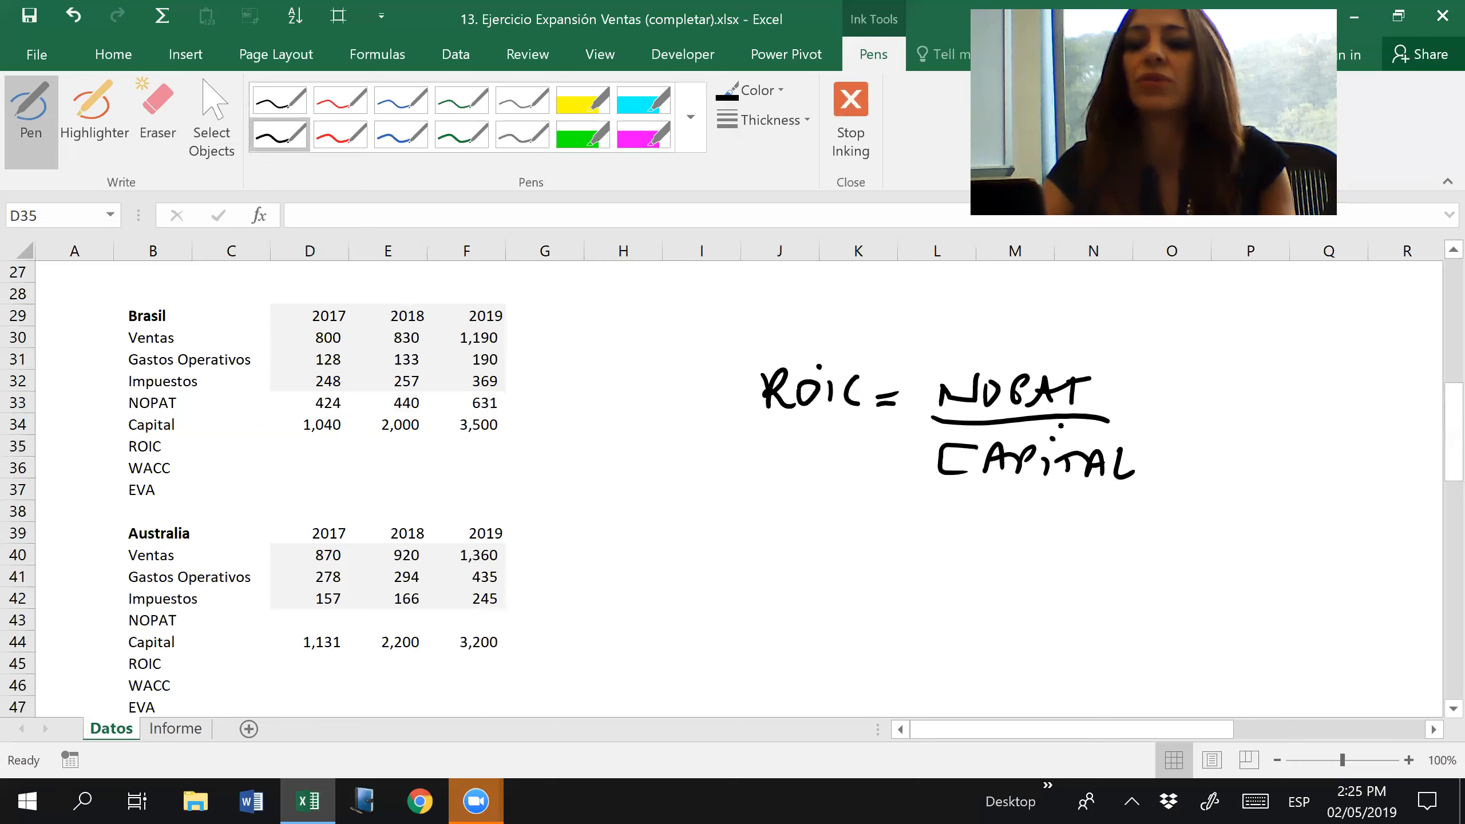
left_click(837, 130)
Calculate Brasil's 2017 ROIC in D35 as NOPAT divided by Capital with =D33/D34.
left_click(290, 443)
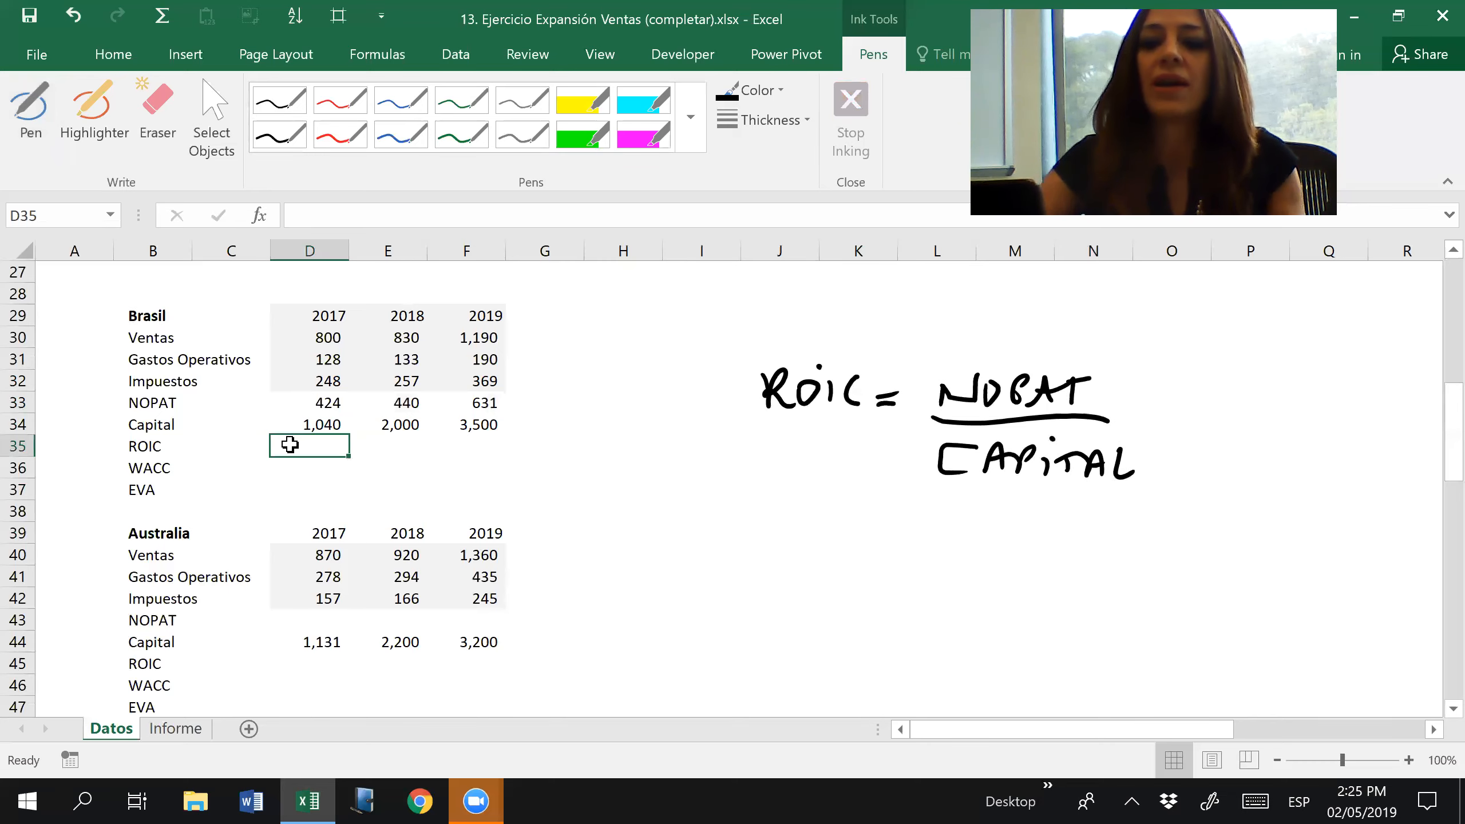
type("=")
key("Up")
key("Up")
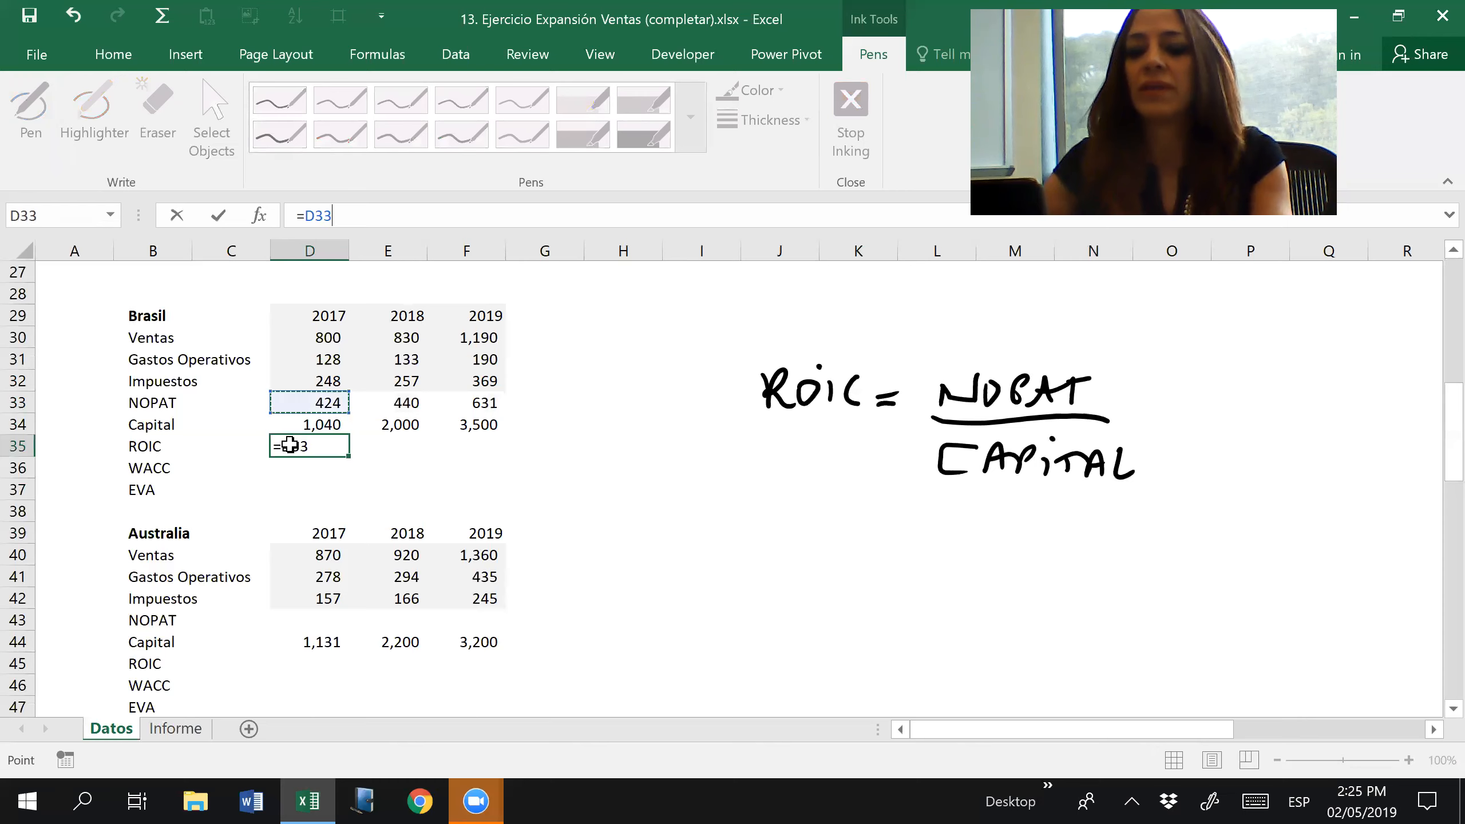
type("/")
key("Up")
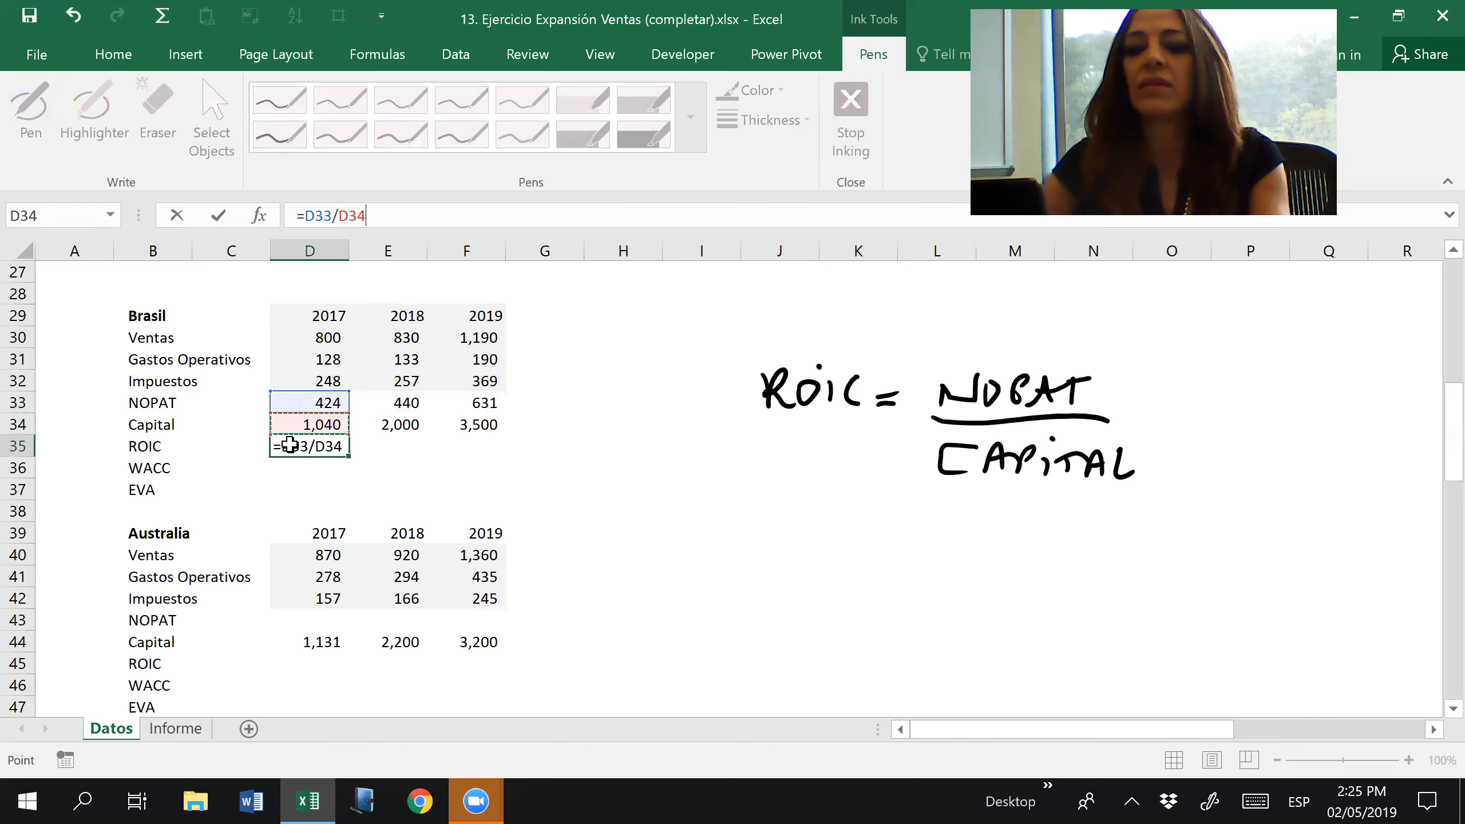
key("ctrl+Return")
Copy Brasil's 2017 ROIC formula across to 2018 and 2019 and check the copied cells.
key("ctrl+c")
key("shift+Right")
key("shift+Right")
key("Return")
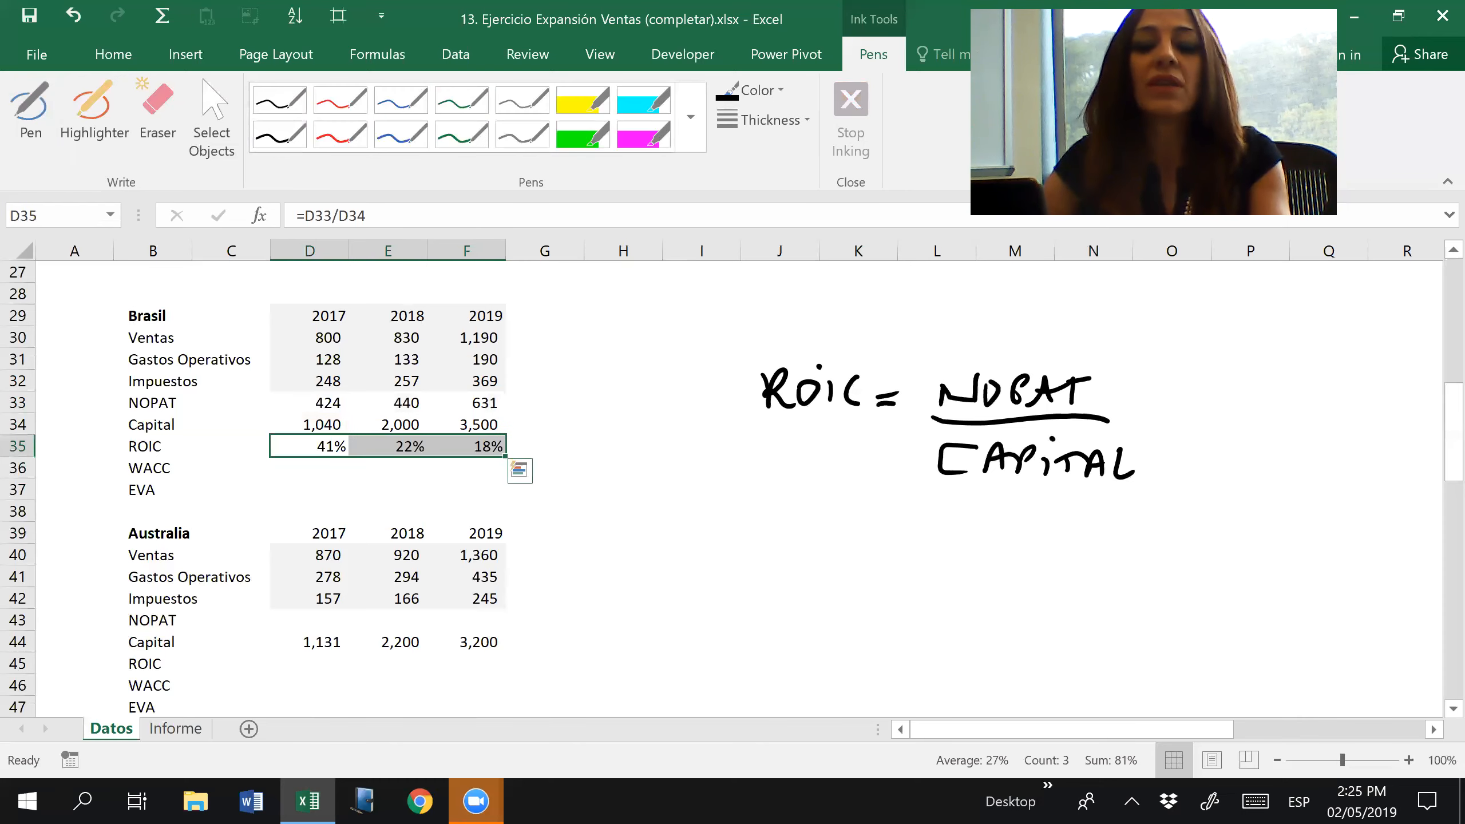
key("Down")
key("Right")
key("Up")
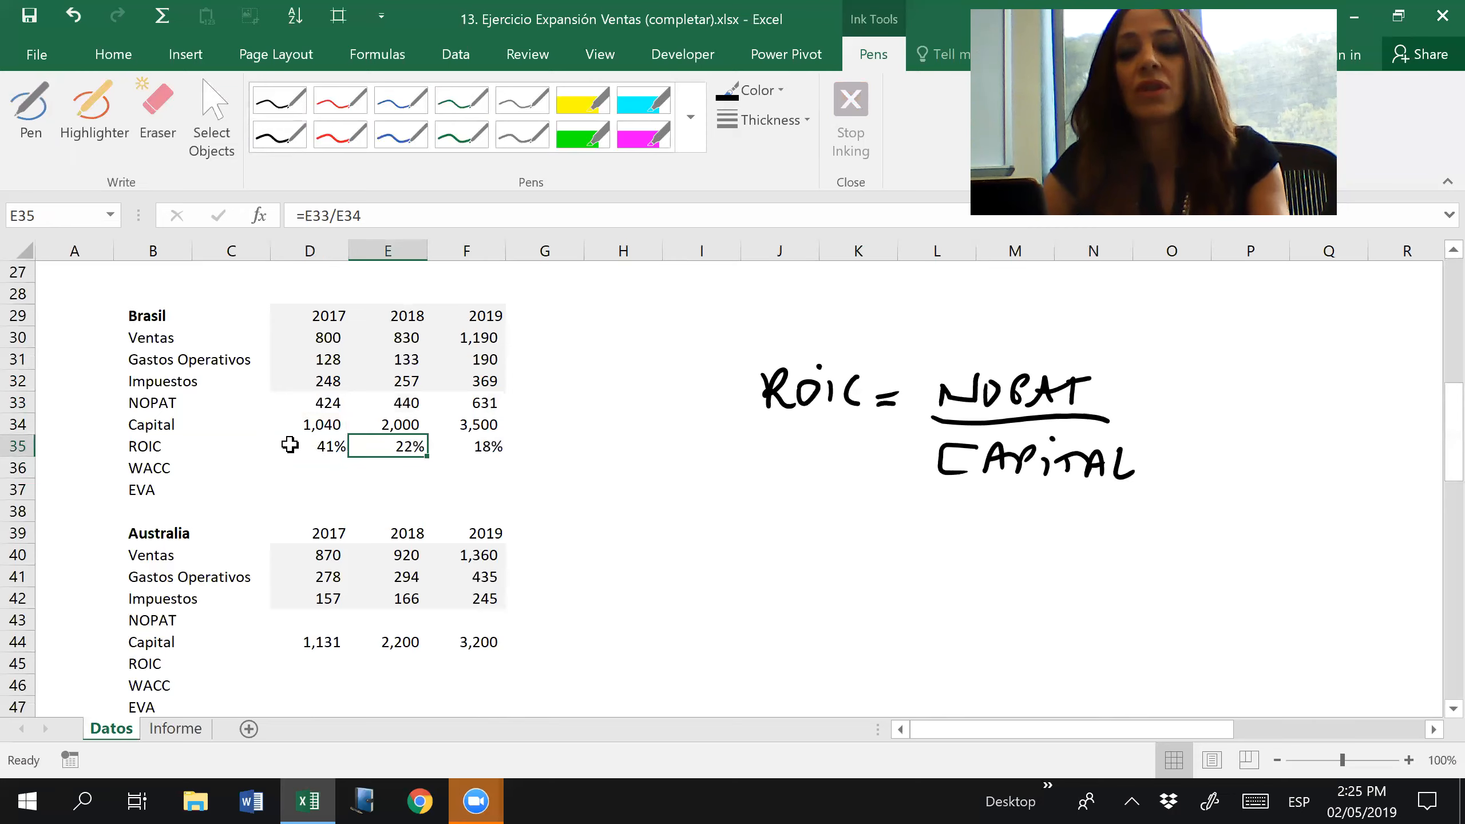
key("Right")
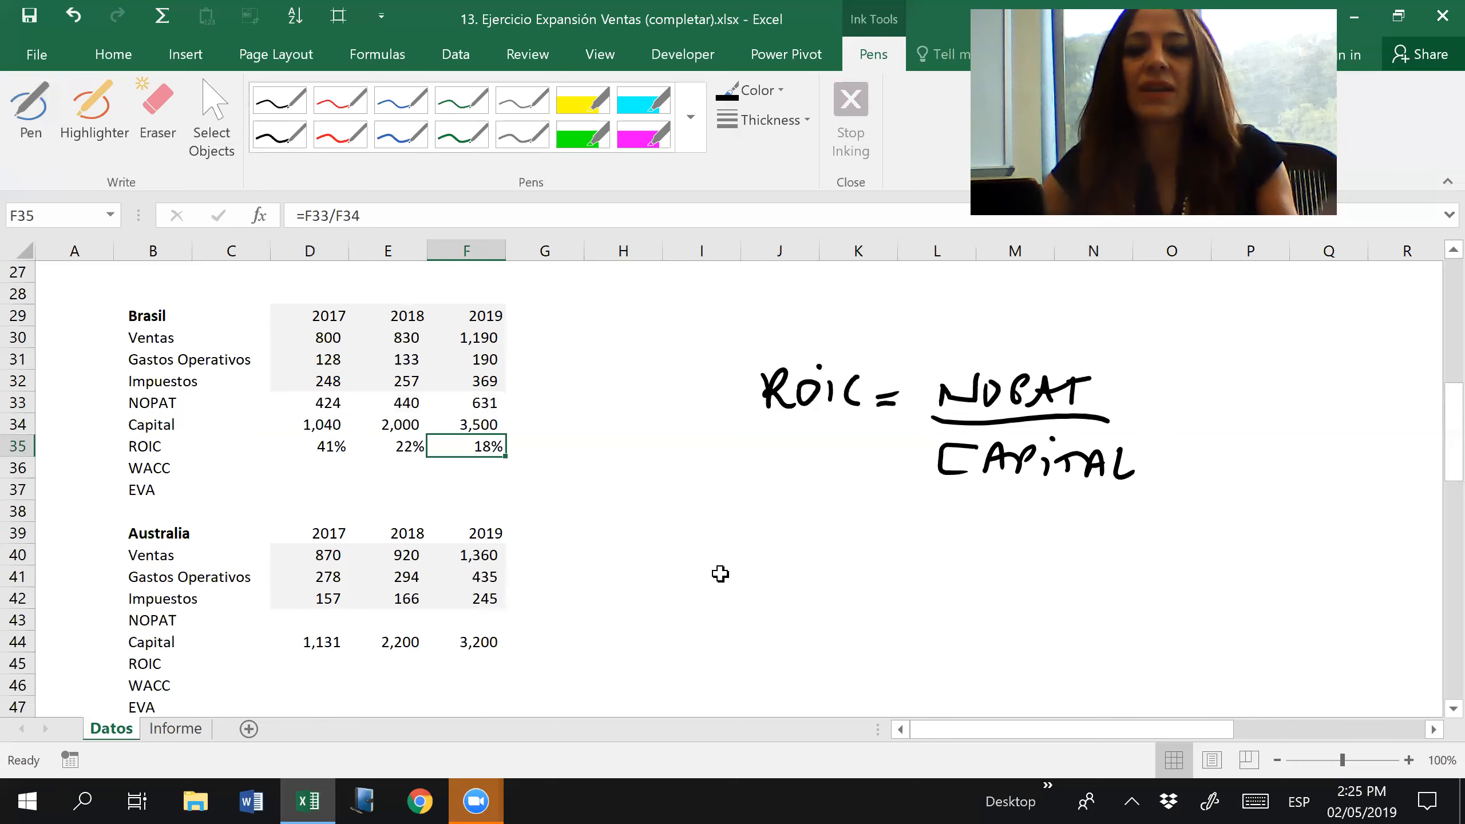
Erase the handwritten ROIC formula beside the Brasil table.
left_click(159, 96)
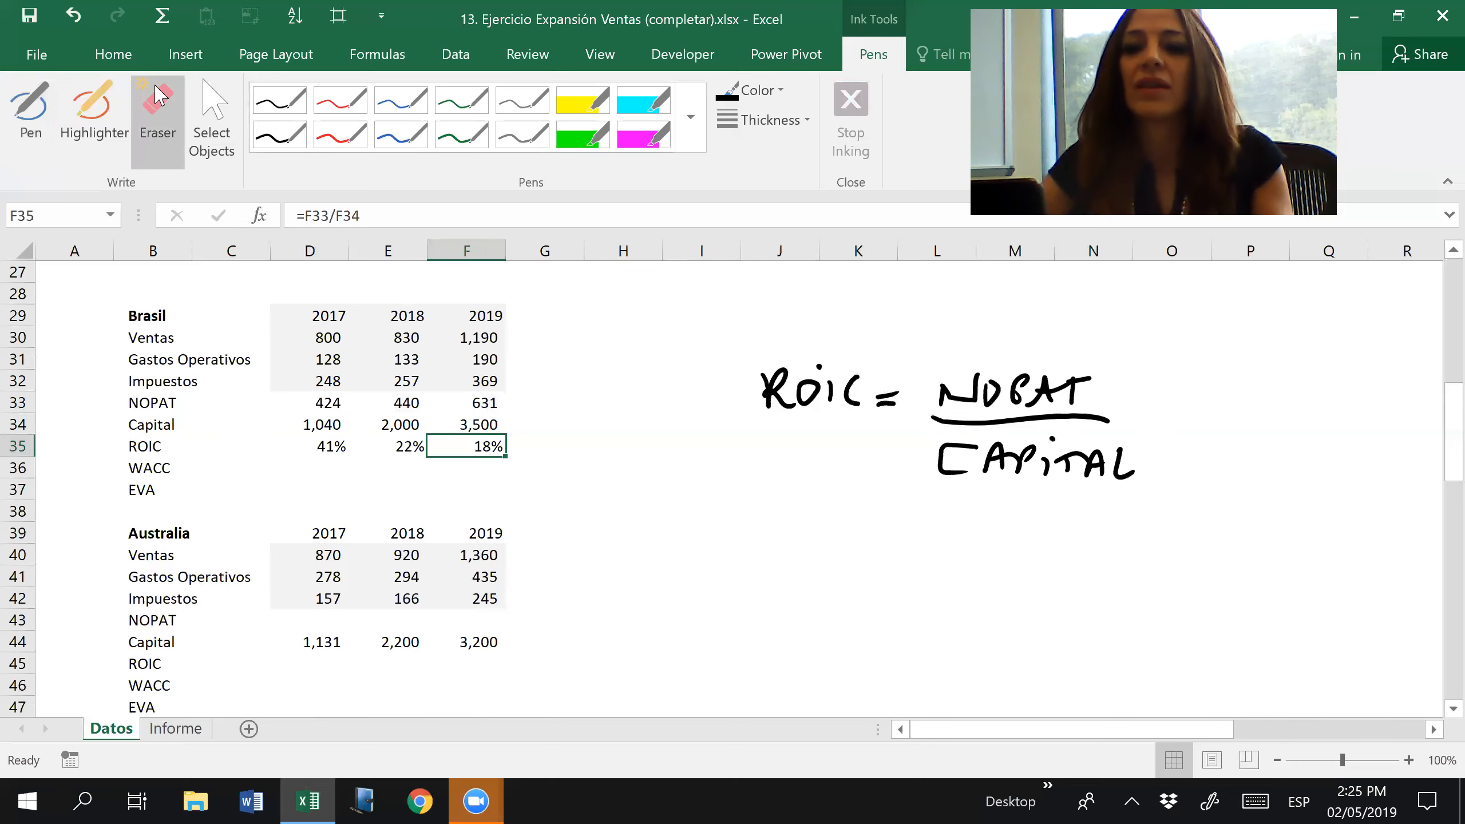
mouse_move(736, 419)
left_mouse_down()
mouse_move(874, 398)
mouse_move(811, 383)
mouse_move(1069, 386)
mouse_move(1032, 456)
mouse_move(1052, 449)
left_mouse_up()
key("Escape")
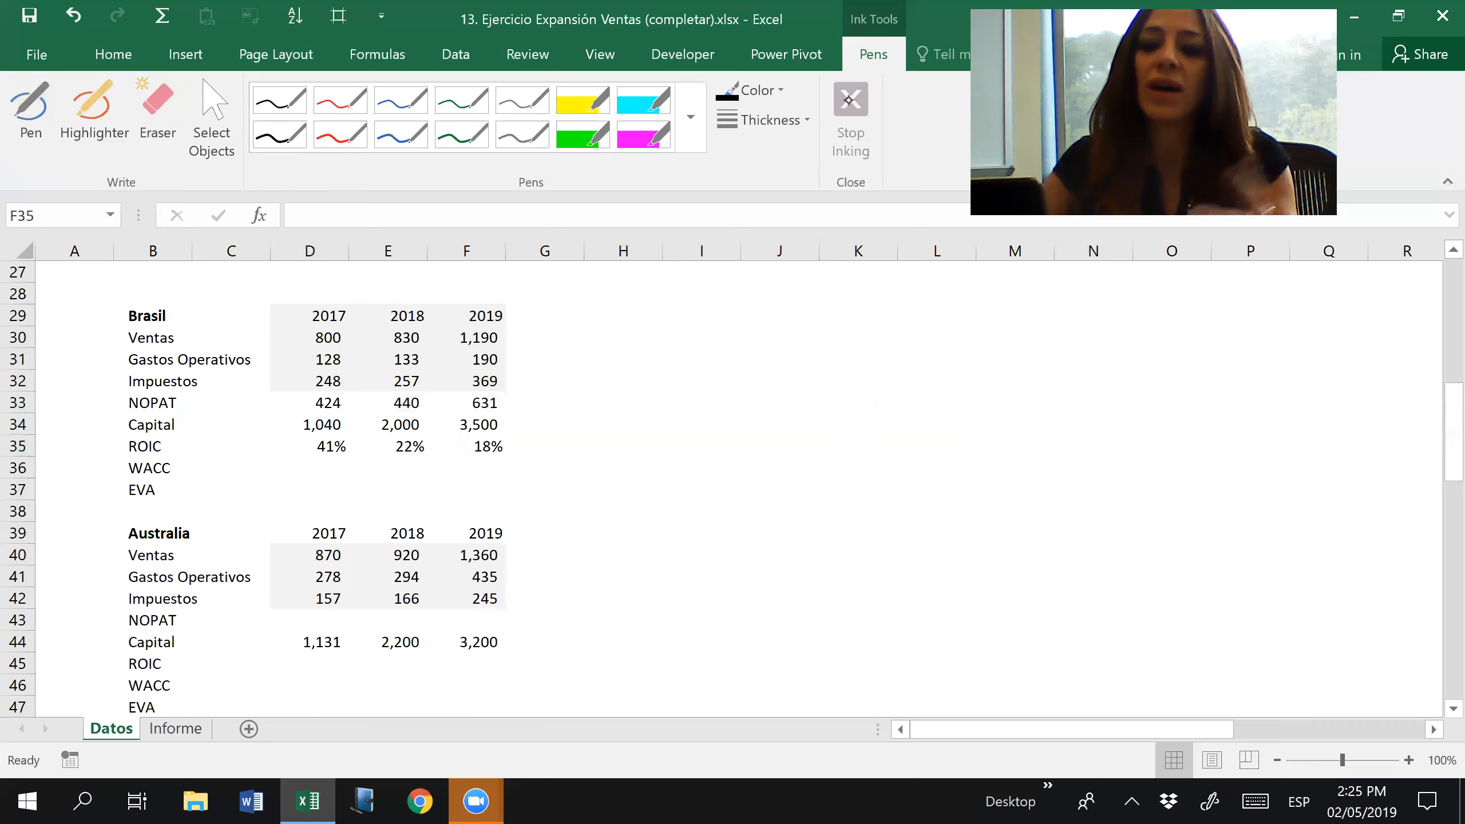
Enter 14% as Brasil's 2017 WACC and copy it to 2018 and 2019.
left_click(312, 474)
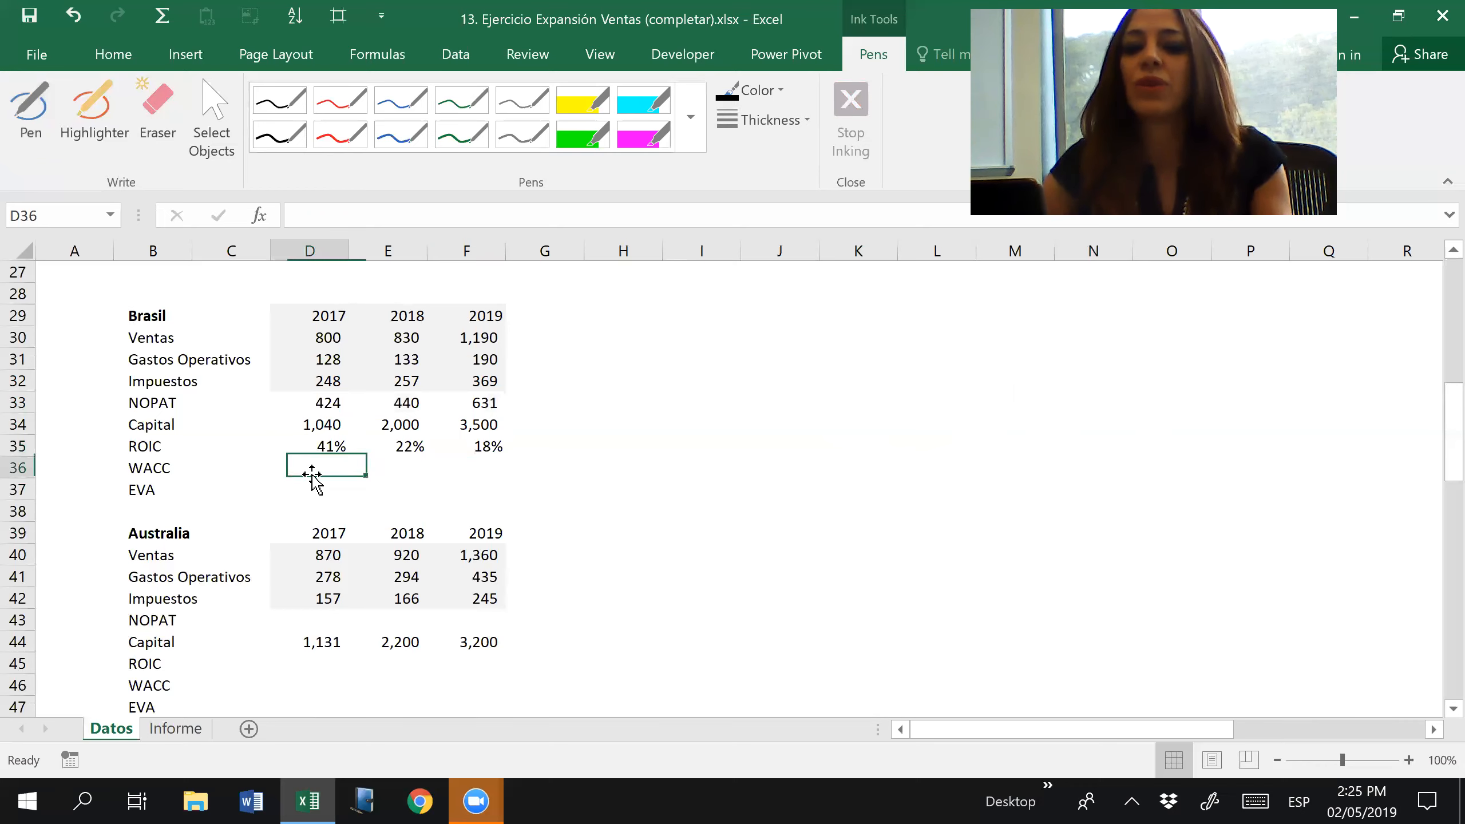
type("14%")
key("ctrl+Return")
key("ctrl+c")
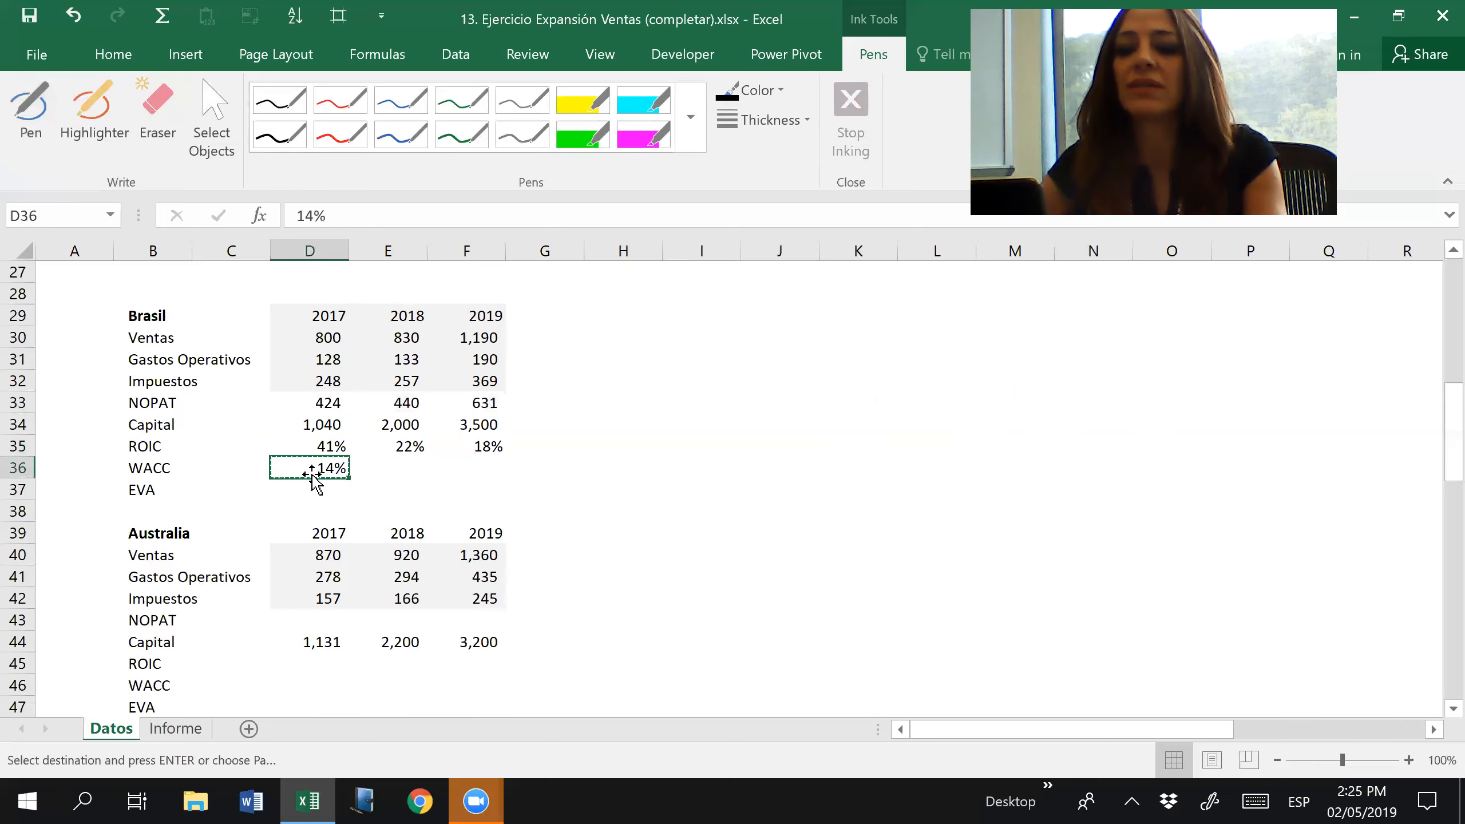
key("shift+Right")
key("shift+Right")
key("Return")
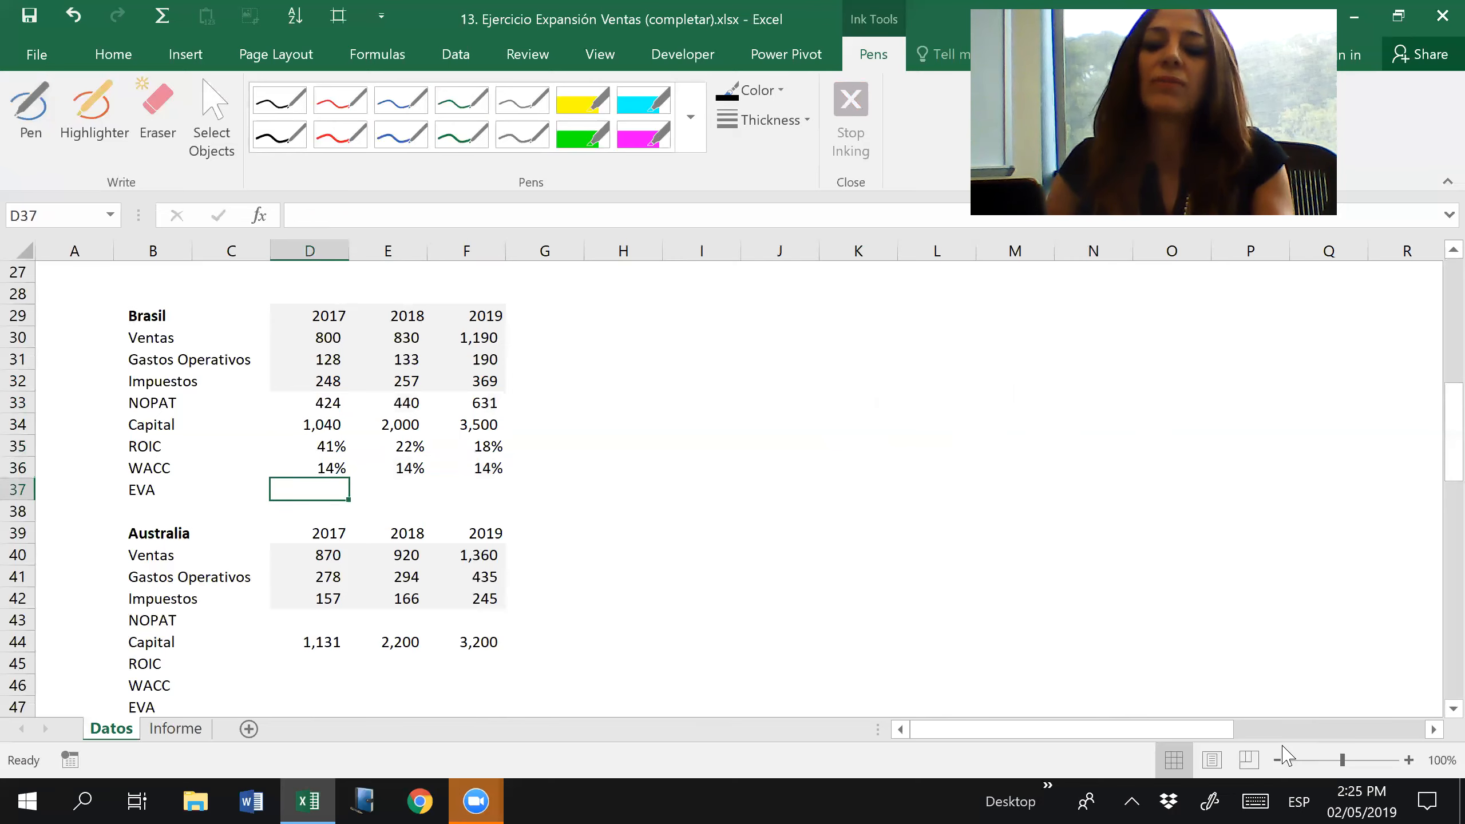
Handwrite the EVA formula in black ink beside the Brasil table and mark Brasil's ROIC label.
left_click(282, 127)
mouse_move(669, 384)
left_mouse_down()
mouse_move(682, 428)
mouse_move(704, 381)
mouse_move(753, 427)
mouse_move(755, 411)
mouse_move(780, 412)
left_mouse_up()
left_click(774, 413)
left_click(774, 422)
mouse_move(774, 423)
left_mouse_down()
mouse_move(881, 414)
mouse_move(878, 402)
left_mouse_up()
left_click_drag(893, 417, 895, 401)
left_click_drag(930, 393, 928, 418)
mouse_move(941, 397)
left_mouse_down()
mouse_move(941, 421)
mouse_move(972, 393)
left_mouse_up()
left_click_drag(975, 420, 1003, 421)
left_click_drag(979, 409, 1070, 436)
left_click(922, 363)
mouse_move(1105, 391)
left_mouse_down()
mouse_move(1124, 427)
mouse_move(1147, 398)
left_mouse_up()
mouse_move(1167, 399)
left_mouse_down()
mouse_move(1166, 424)
mouse_move(1251, 422)
mouse_move(1305, 392)
left_mouse_up()
left_click(1164, 374)
mouse_move(1308, 424)
left_mouse_down()
mouse_move(1334, 399)
mouse_move(1338, 421)
left_mouse_up()
mouse_move(1367, 398)
left_mouse_down()
mouse_move(1365, 418)
mouse_move(1387, 420)
left_mouse_up()
left_click_drag(1398, 378, 1406, 438)
mouse_move(126, 450)
left_mouse_down()
mouse_move(184, 469)
mouse_move(188, 439)
left_mouse_up()
Erase the handwritten EVA formula and leave inking mode.
left_click(158, 115)
mouse_move(709, 386)
left_mouse_down()
mouse_move(835, 404)
mouse_move(852, 432)
mouse_move(989, 404)
mouse_move(942, 414)
mouse_move(1229, 395)
mouse_move(1173, 378)
mouse_move(1229, 425)
mouse_move(1200, 386)
mouse_move(1363, 419)
left_mouse_up()
left_click(852, 110)
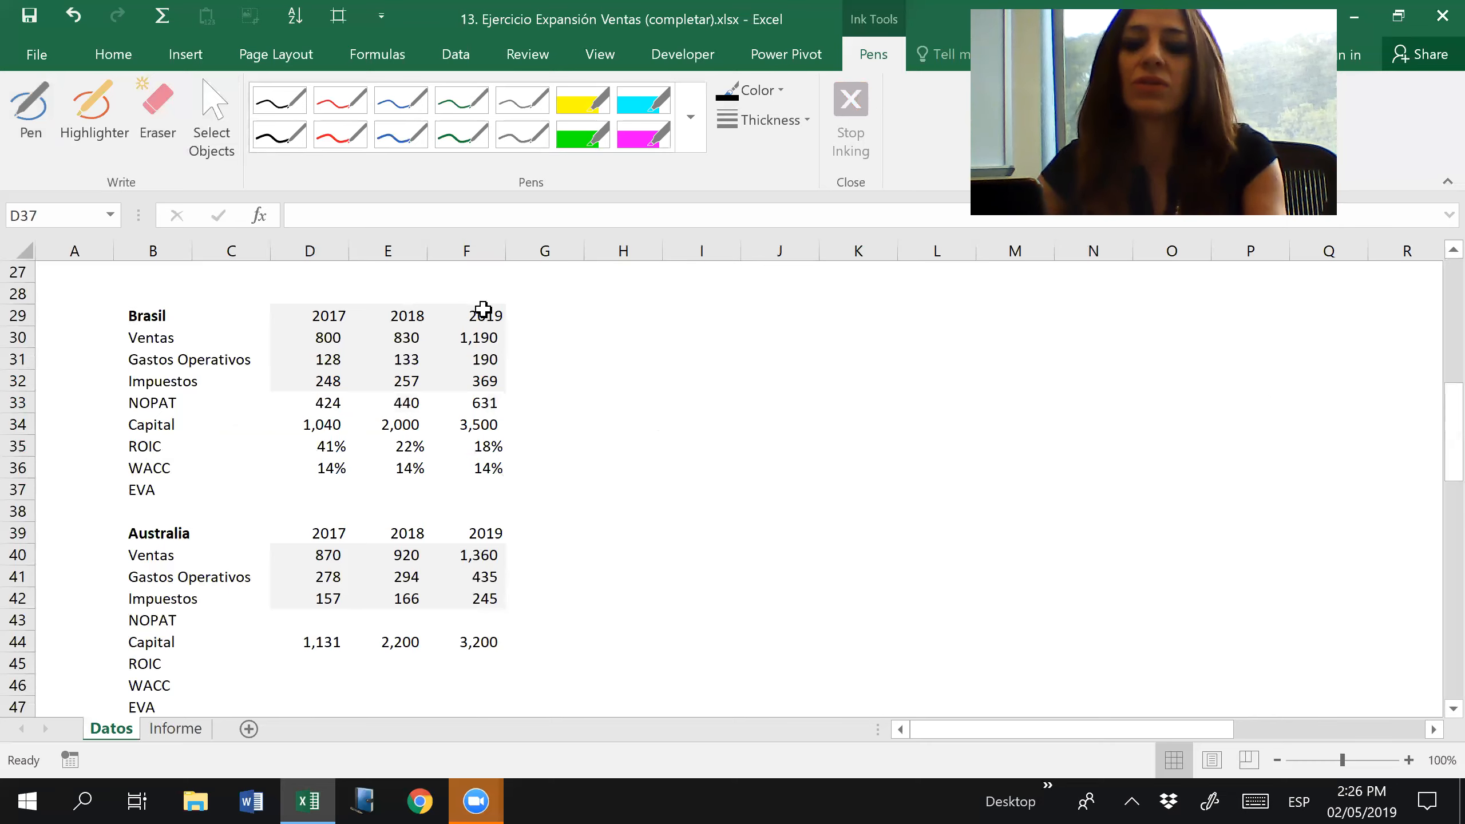
Calculate Brasil's 2017 EVA in D37 as Capital times ROIC minus WACC with =D34*(D35-D36).
left_click(321, 482)
type("=")
key("Up")
key("Up")
key("Up")
type("*")
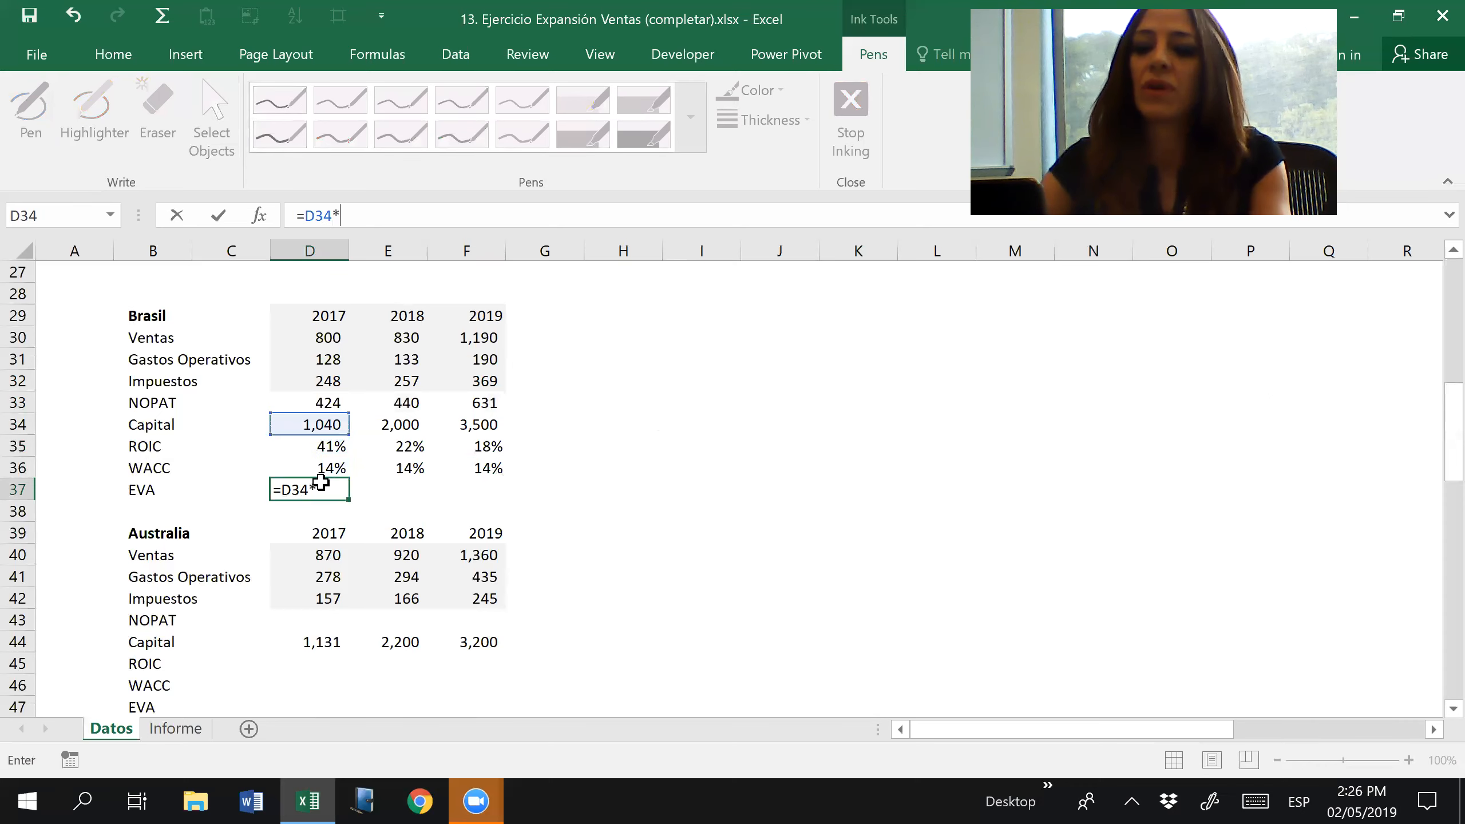
type("(")
key("Up")
key("Up")
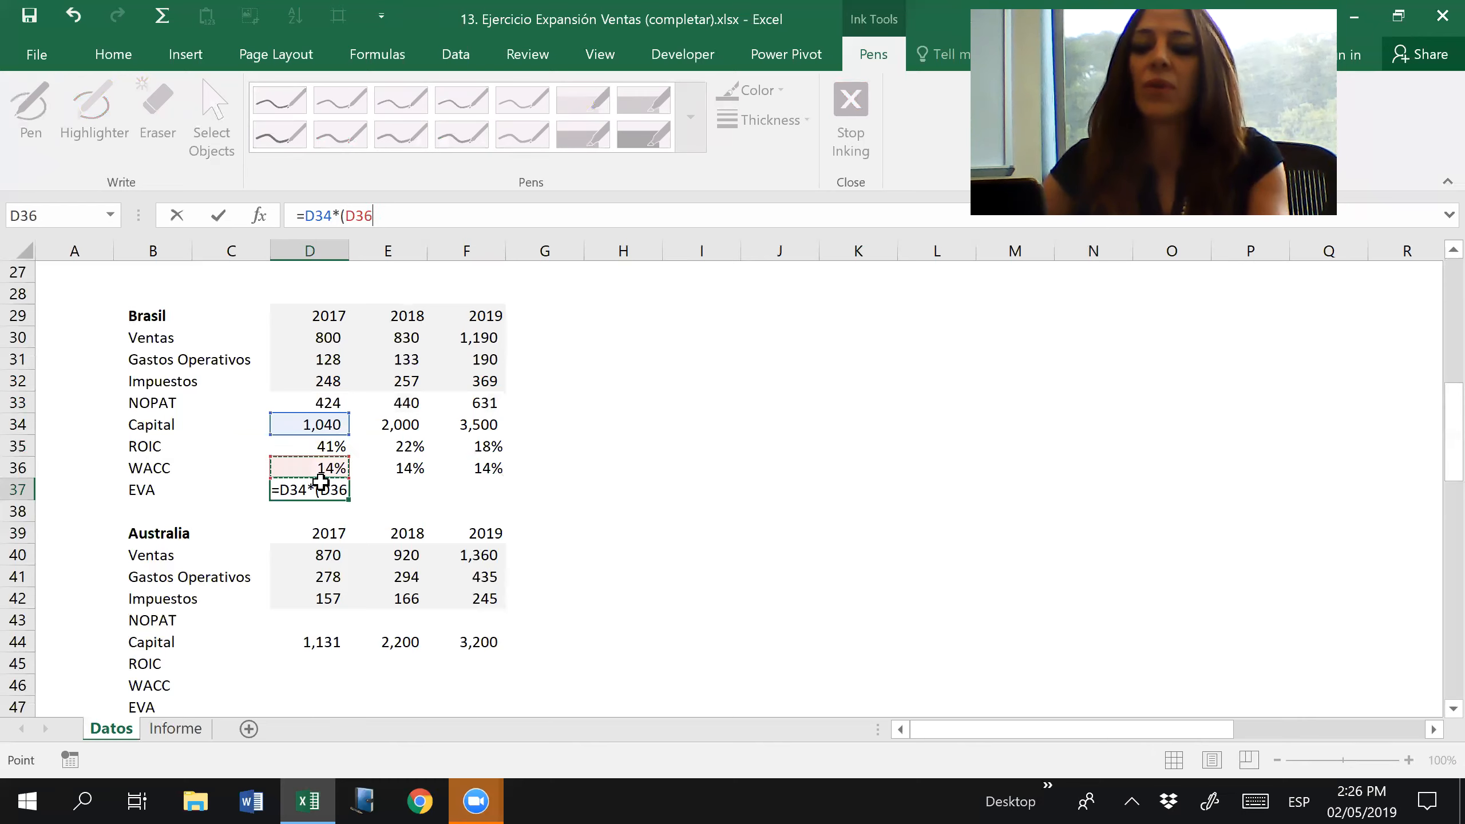
type("-")
key("Up")
type(")")
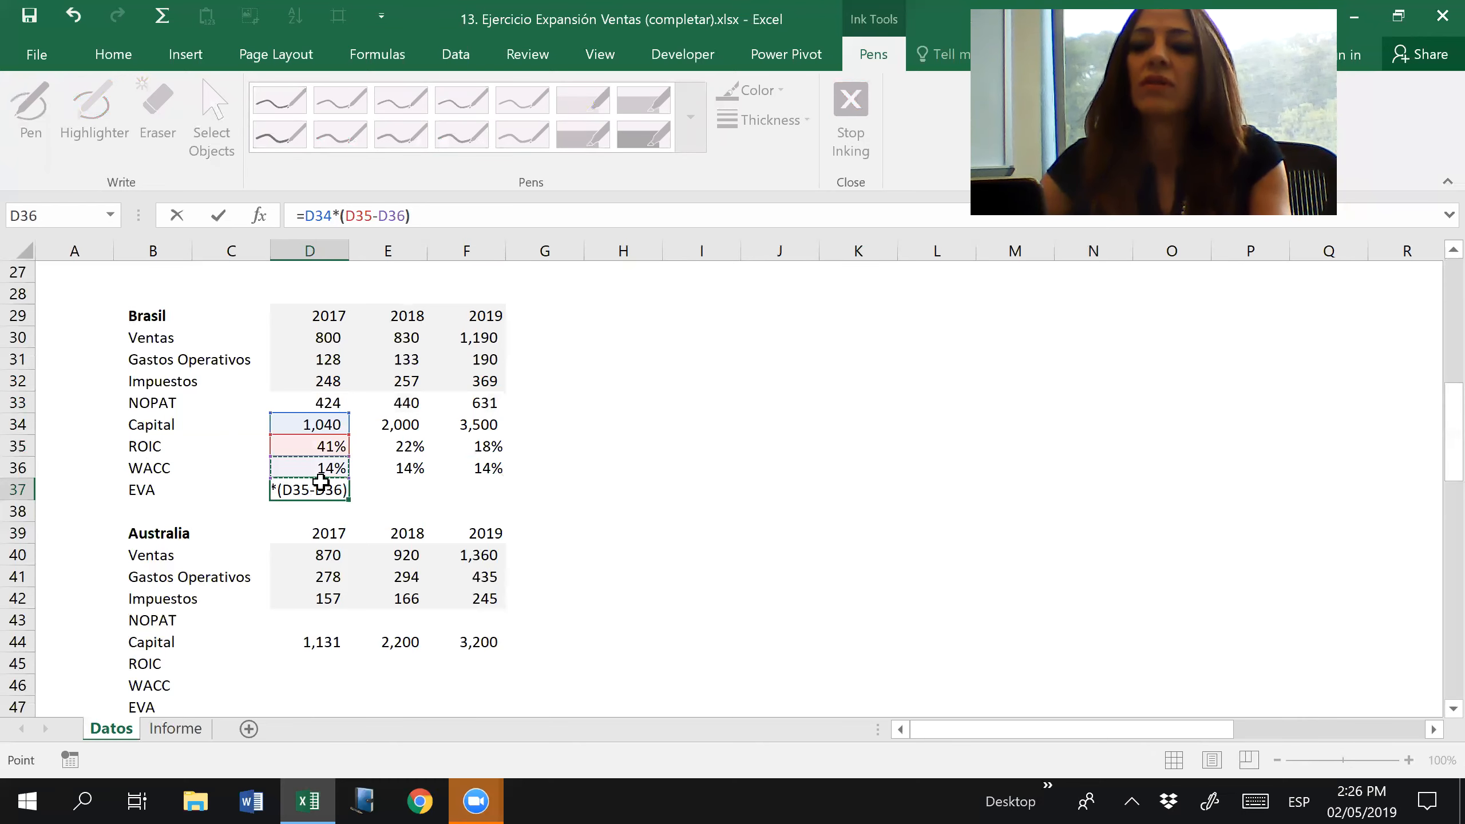
key("Return")
Copy Brasil's 2017 EVA formula across to 2018 and 2019.
key("Up")
key("ctrl+c")
key("shift+Right")
key("shift+Right")
key("Return")
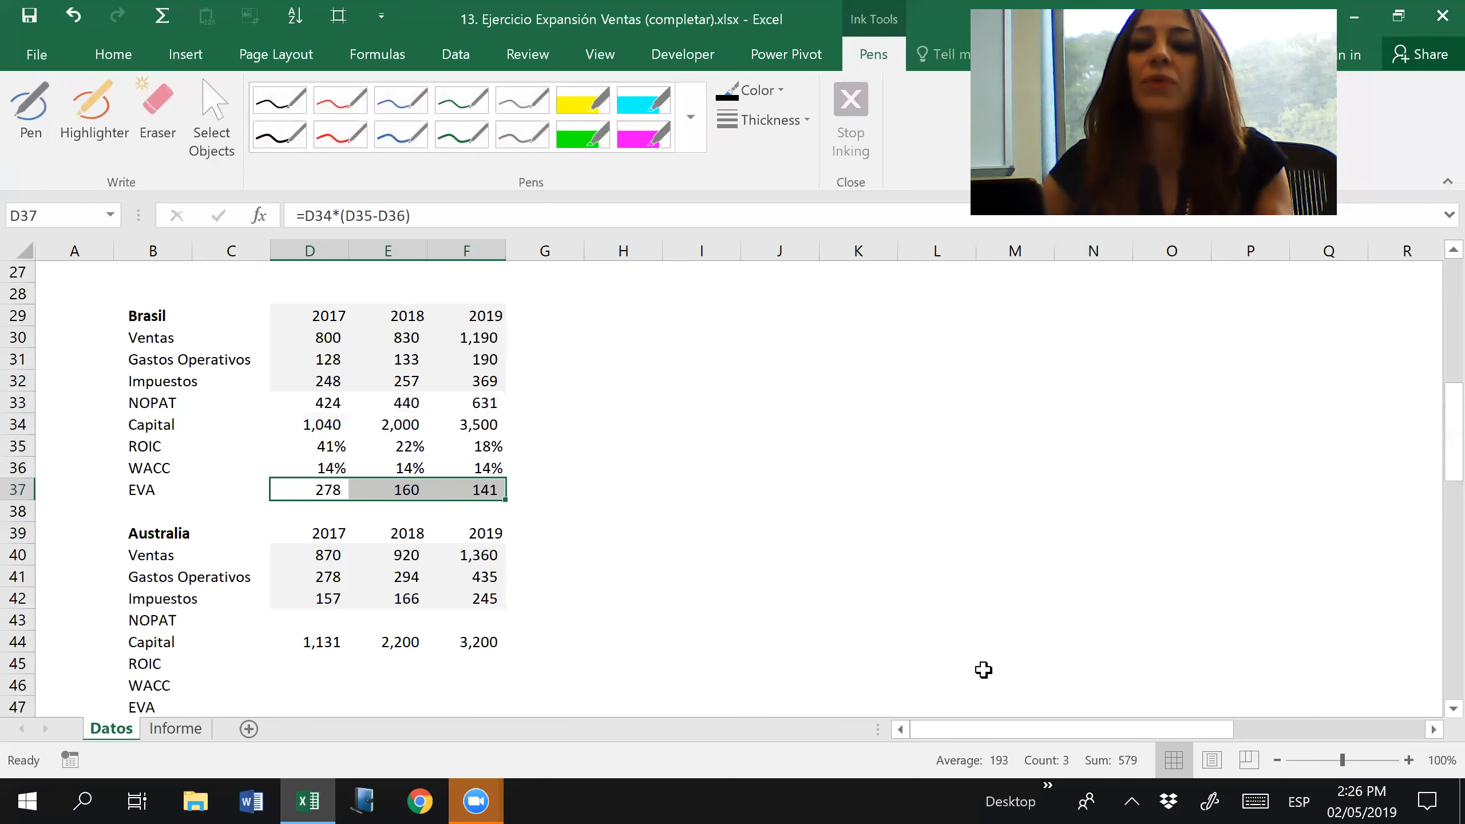
left_click(985, 672)
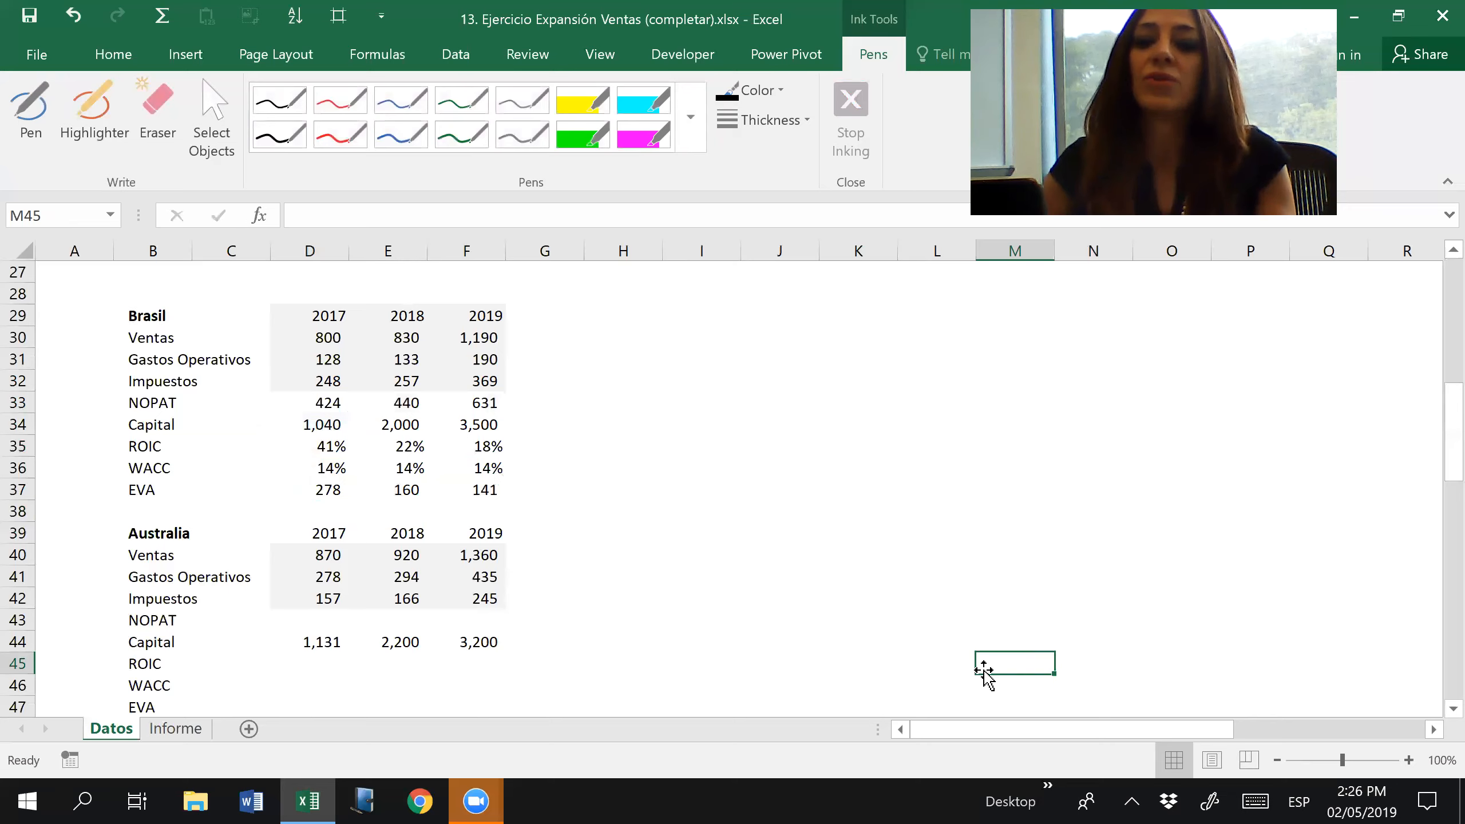
Circle Brasil's 2017 NOPAT and Capital figures and underline the 2017 ROIC in red ink, and erase the marks.
left_click(339, 134)
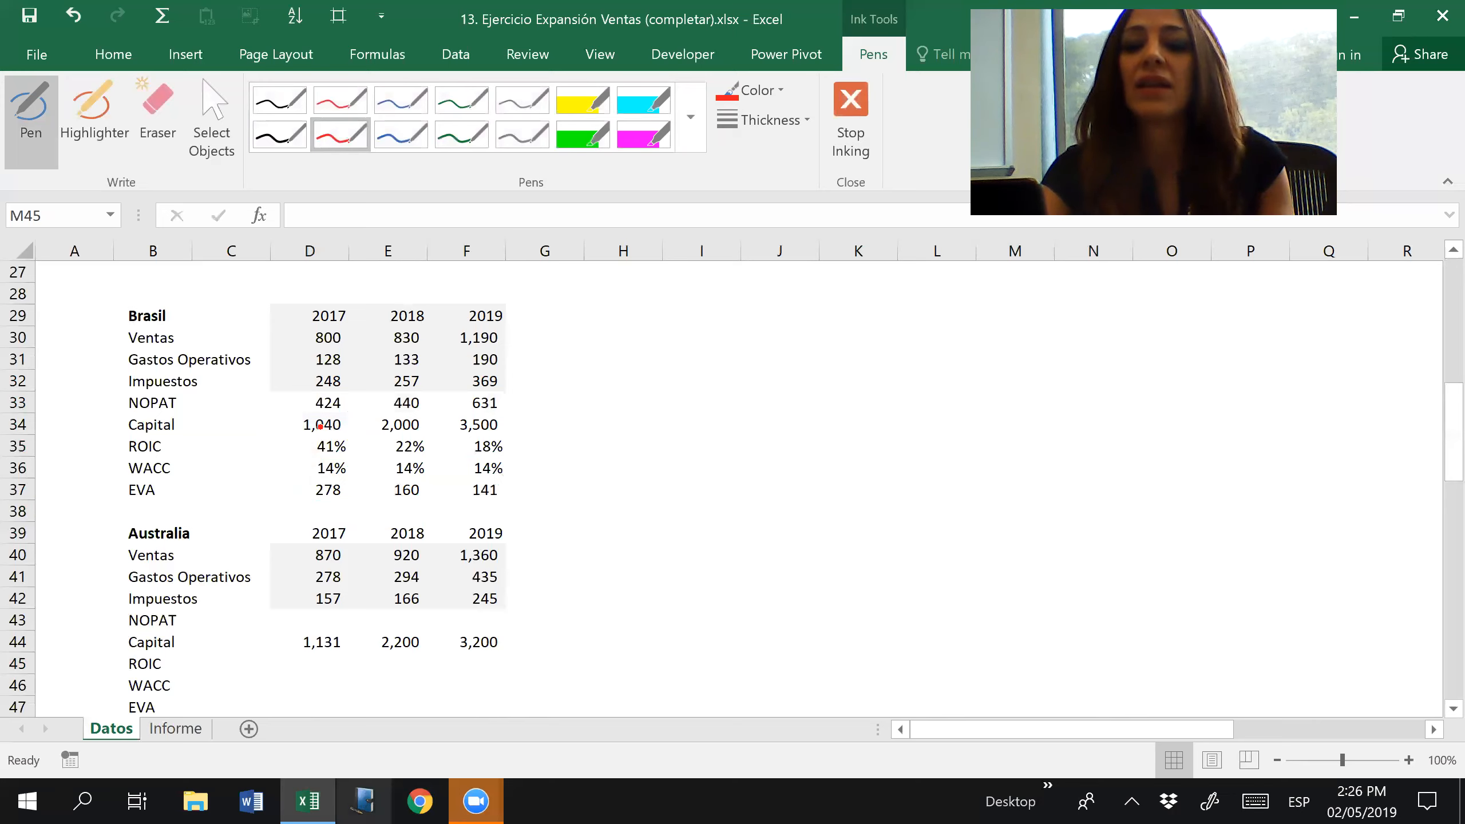
mouse_move(350, 407)
left_mouse_down()
mouse_move(342, 427)
mouse_move(337, 399)
left_mouse_up()
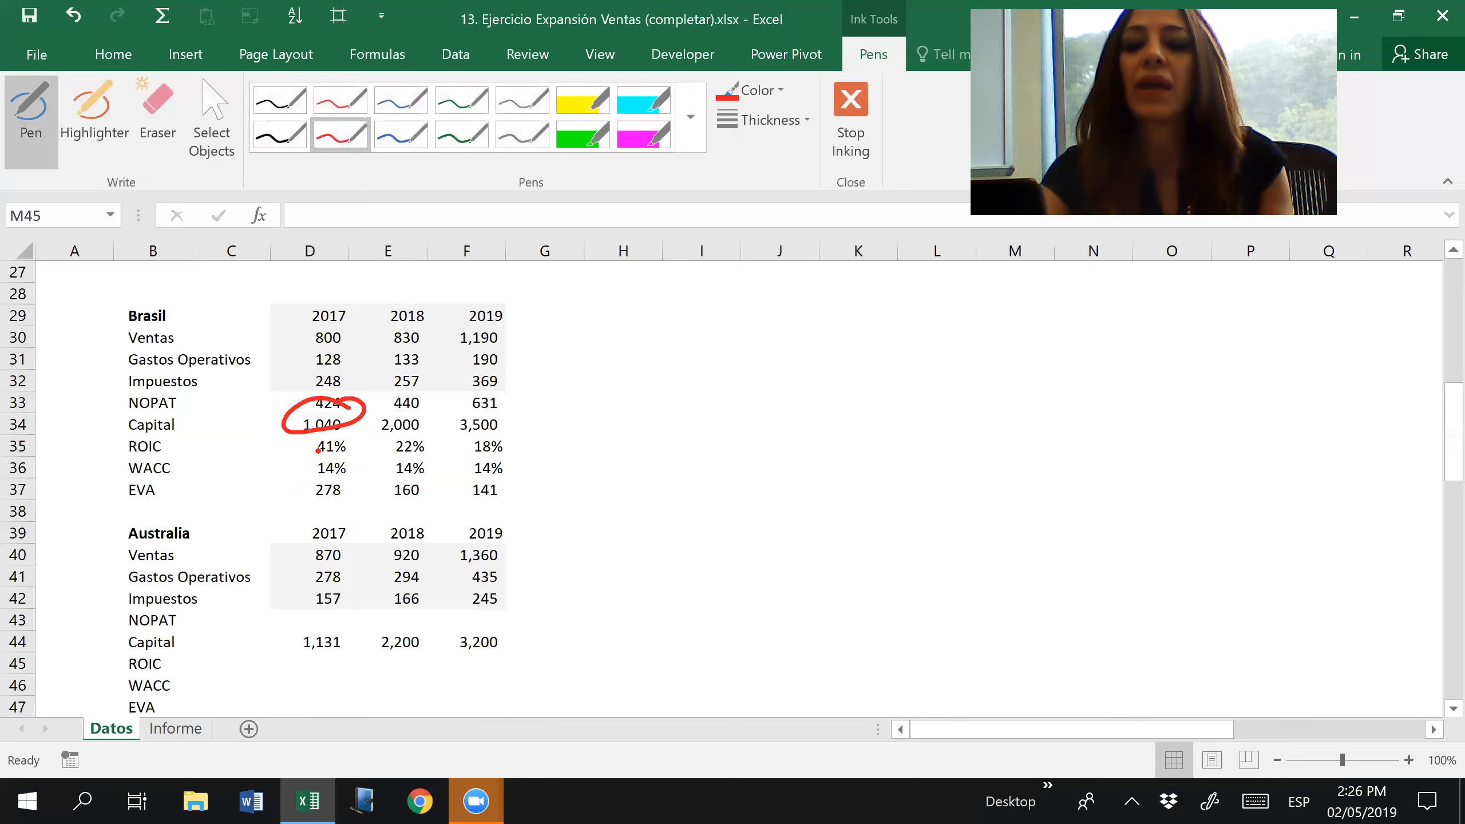
left_click_drag(309, 458, 364, 456)
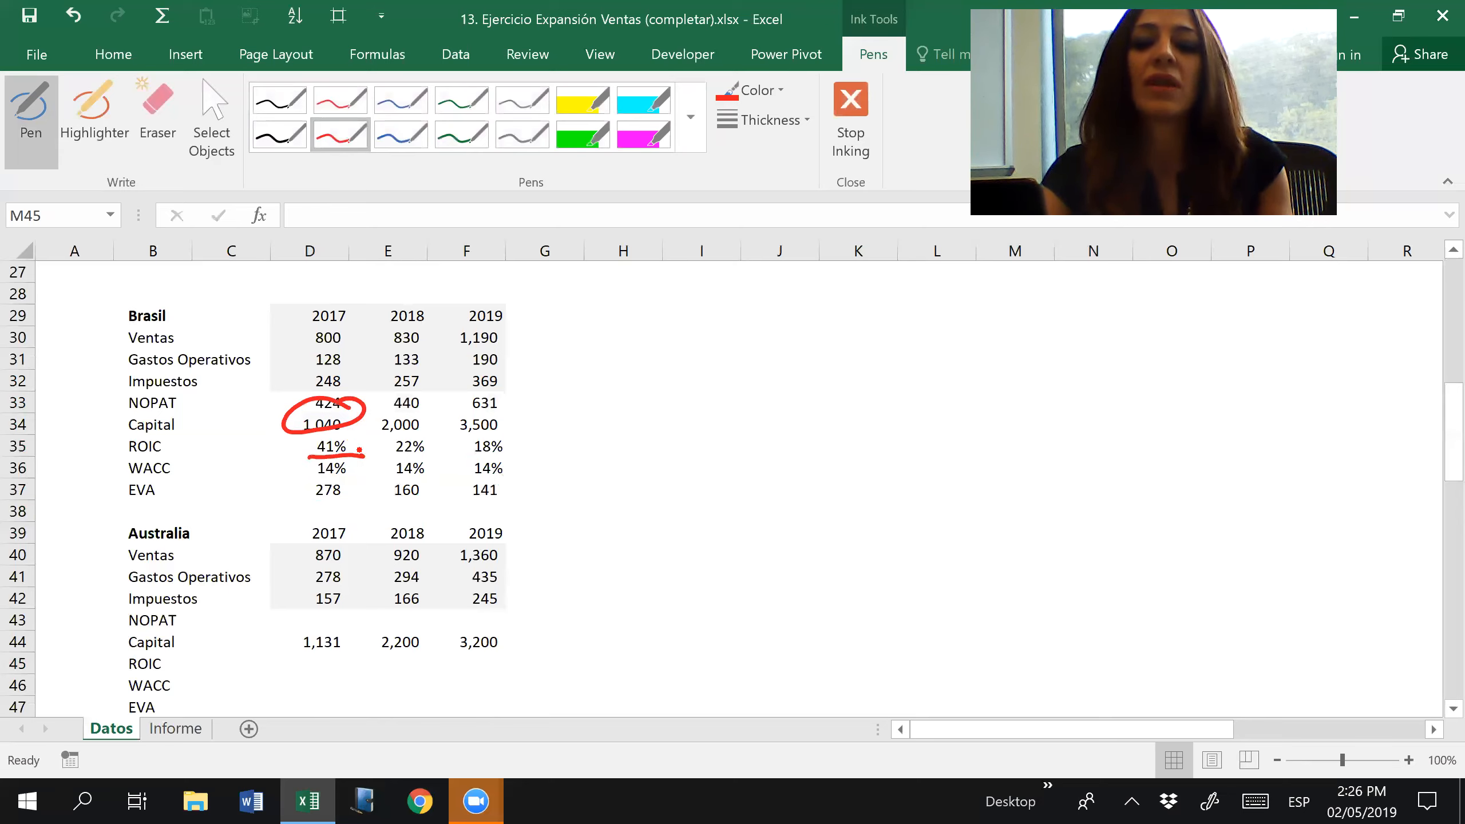
mouse_move(310, 476)
left_mouse_down()
mouse_move(354, 476)
mouse_move(328, 504)
mouse_move(356, 501)
mouse_move(335, 426)
left_mouse_up()
left_click(157, 116)
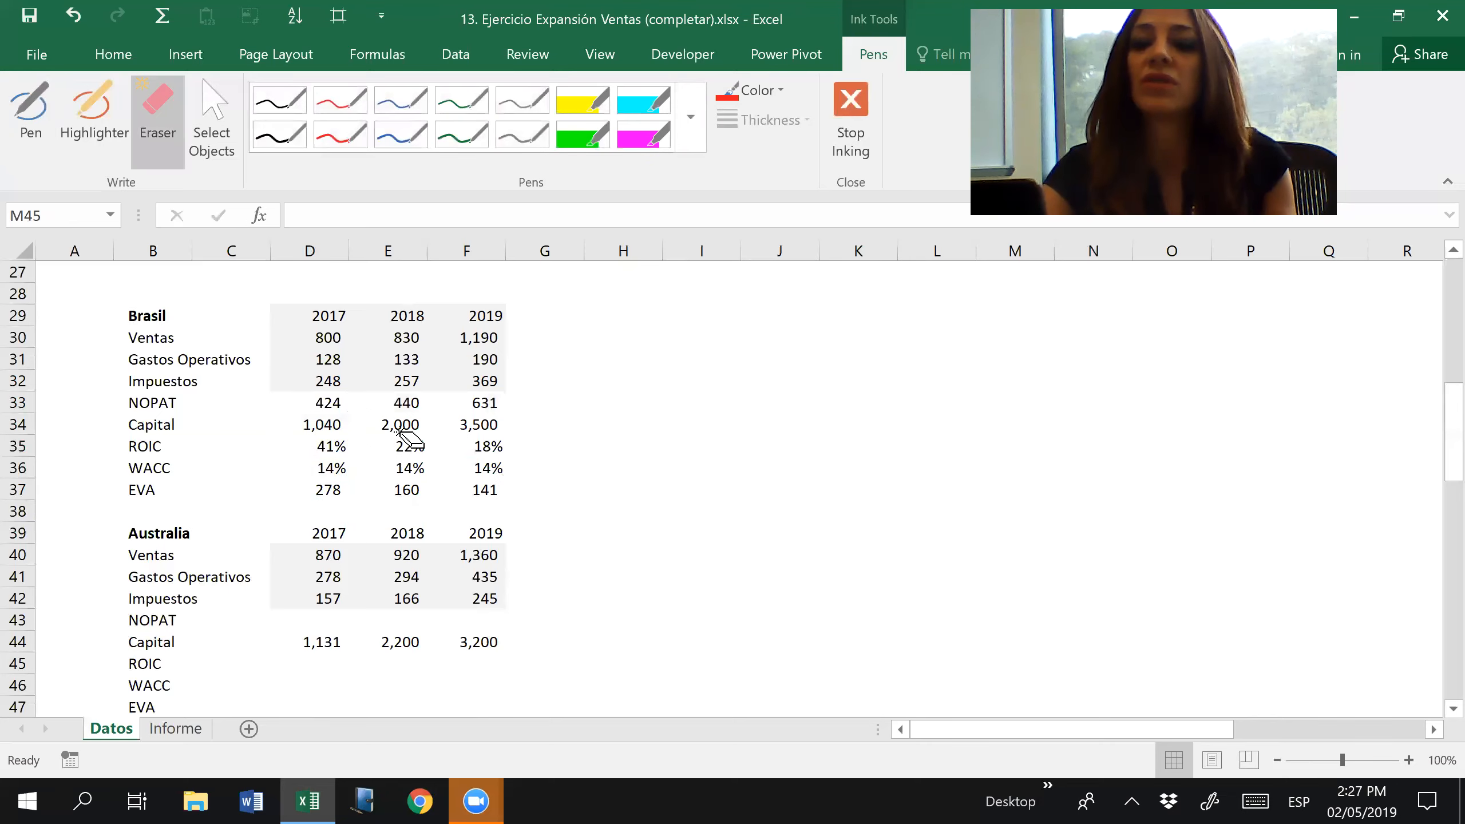
Draw blue ink arrows from 2017 to 2018 on Brasil's Capital, Ventas, NOPAT, ROIC and EVA rows.
left_click(398, 134)
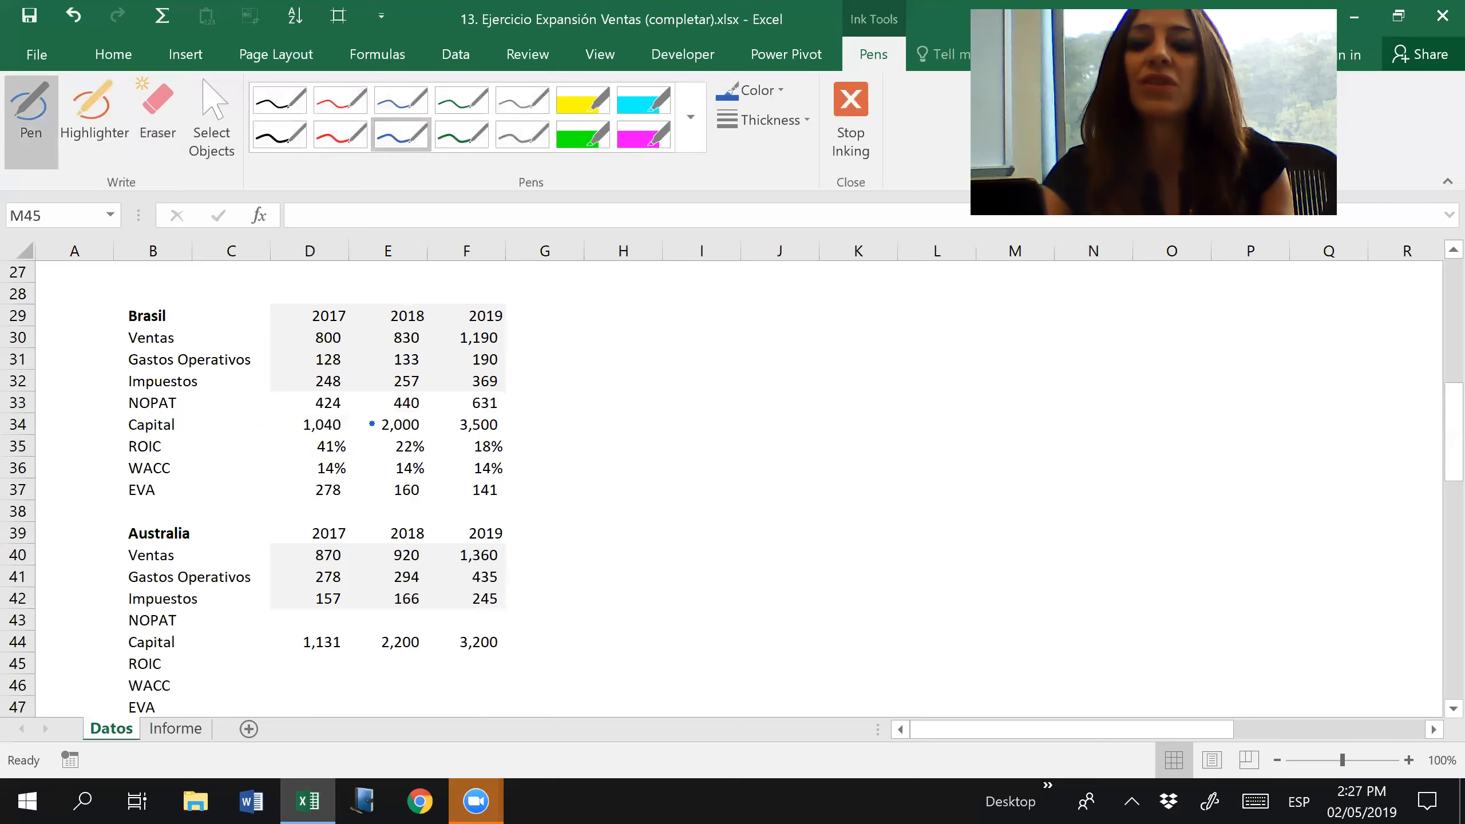
mouse_move(346, 425)
left_mouse_down()
mouse_move(373, 421)
mouse_move(365, 436)
left_mouse_up()
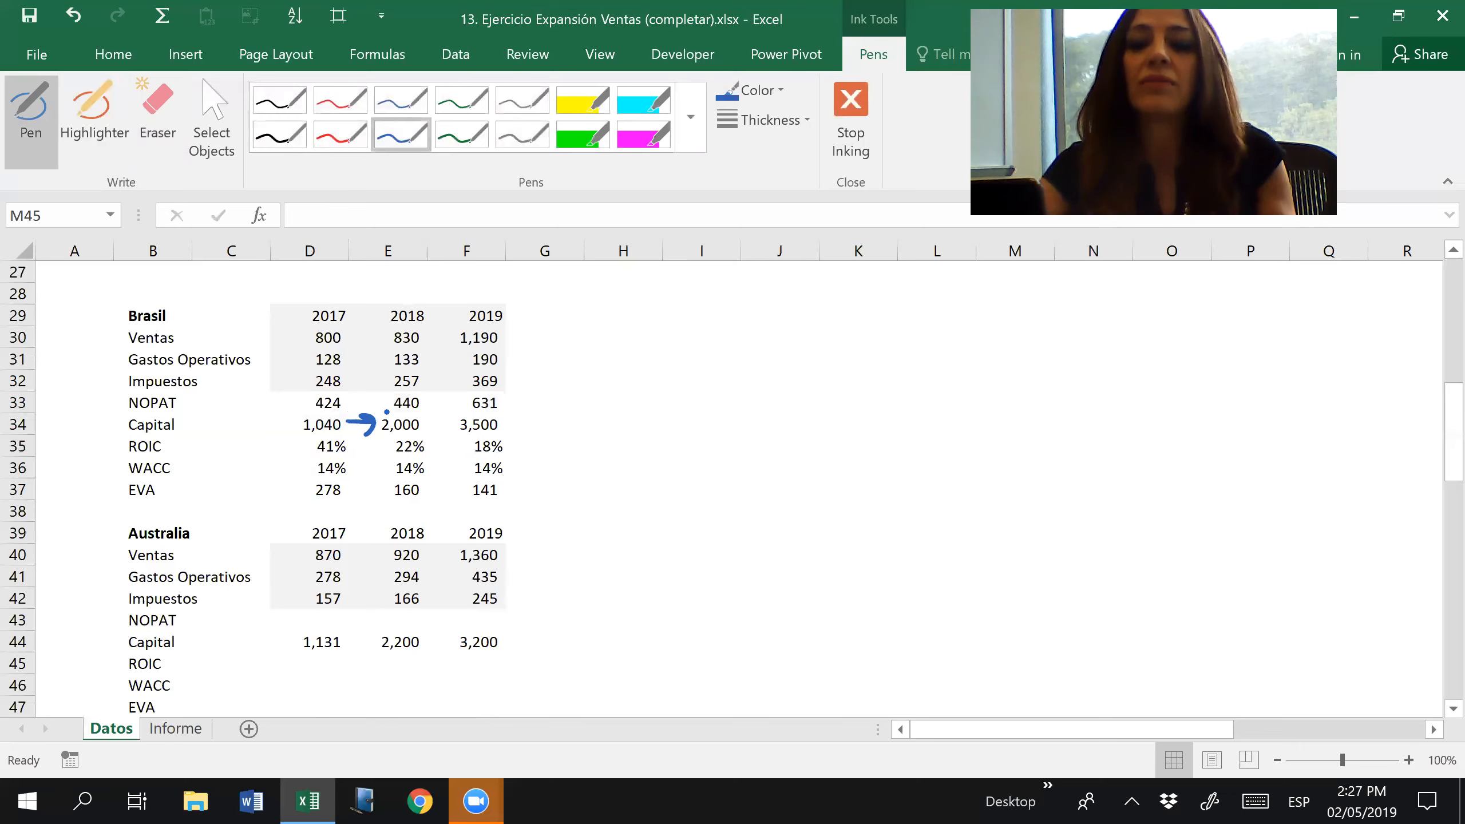
left_click_drag(344, 336, 376, 342)
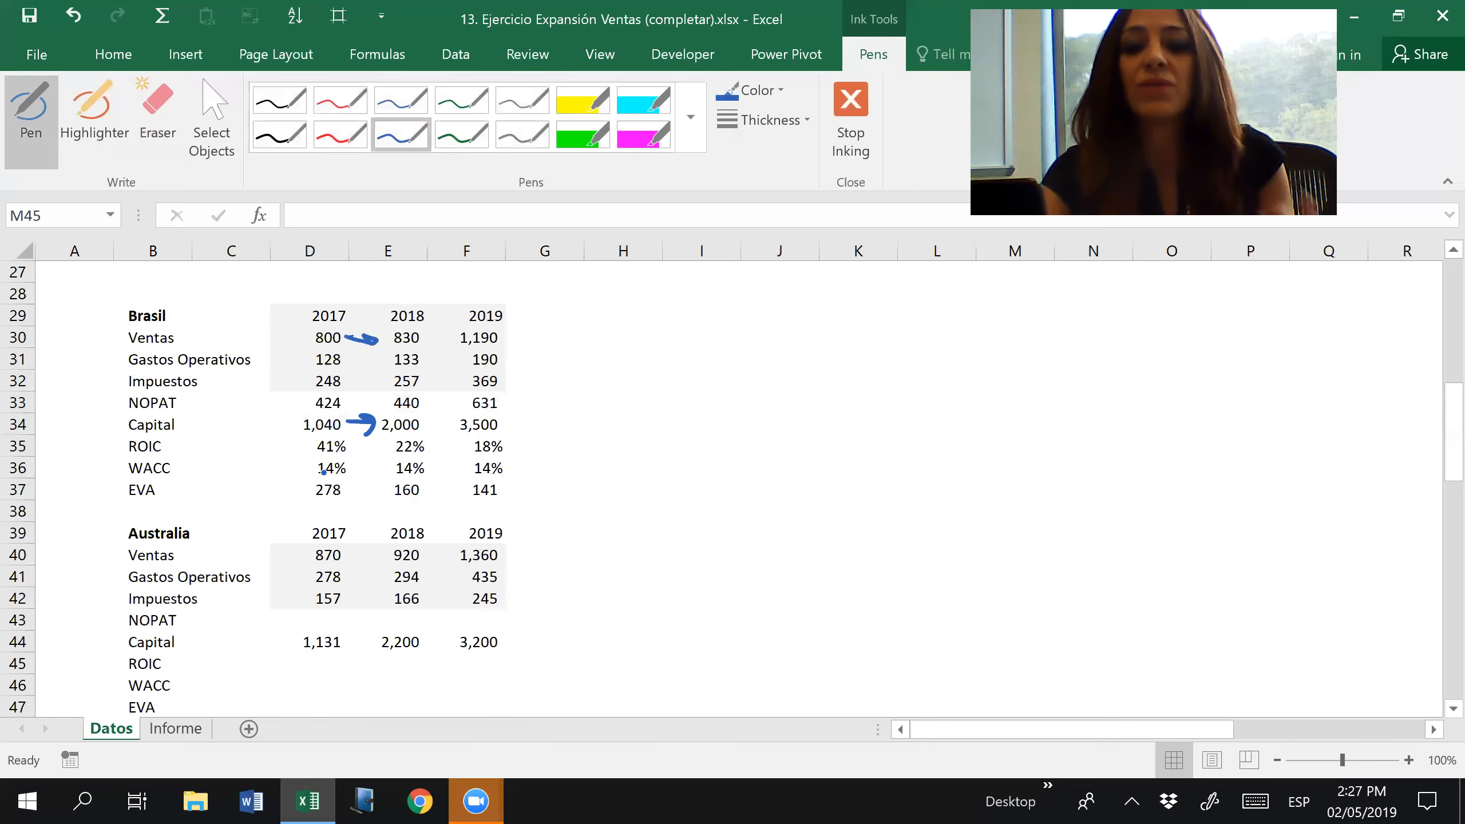
left_click_drag(344, 399, 381, 392)
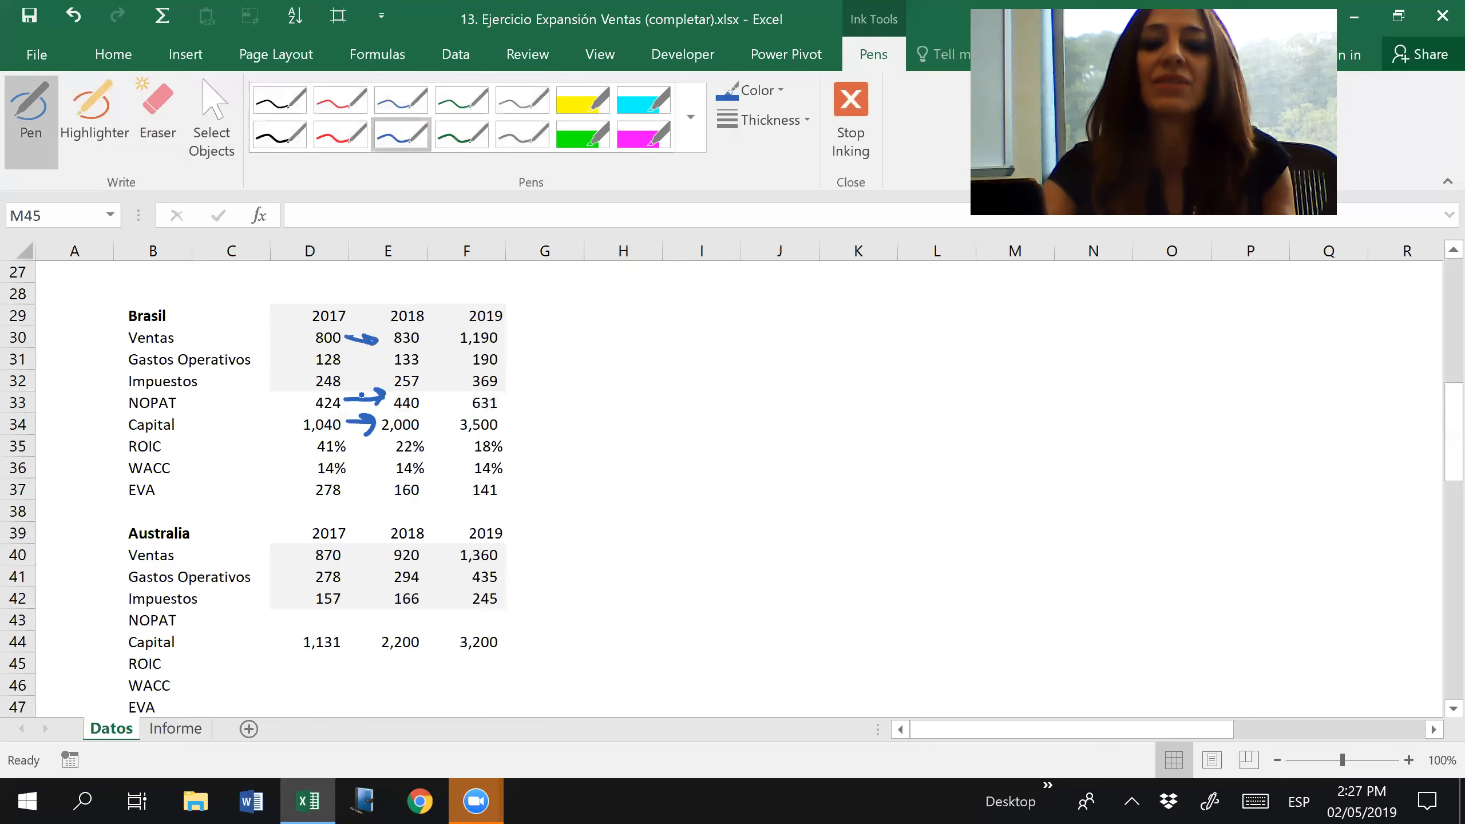
left_click_drag(348, 451, 380, 453)
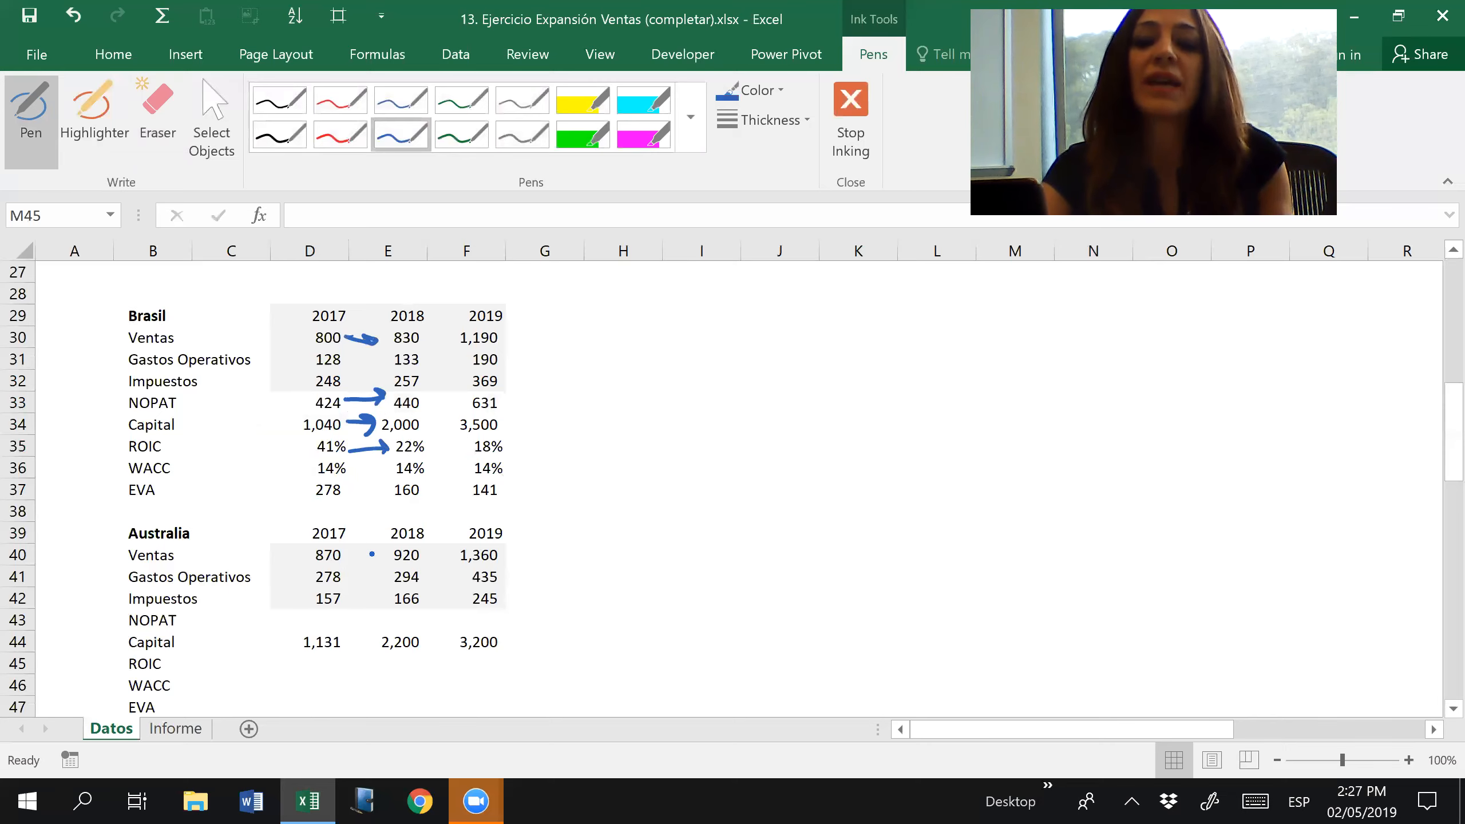
left_click_drag(348, 492, 385, 488)
left_click_drag(377, 481, 379, 494)
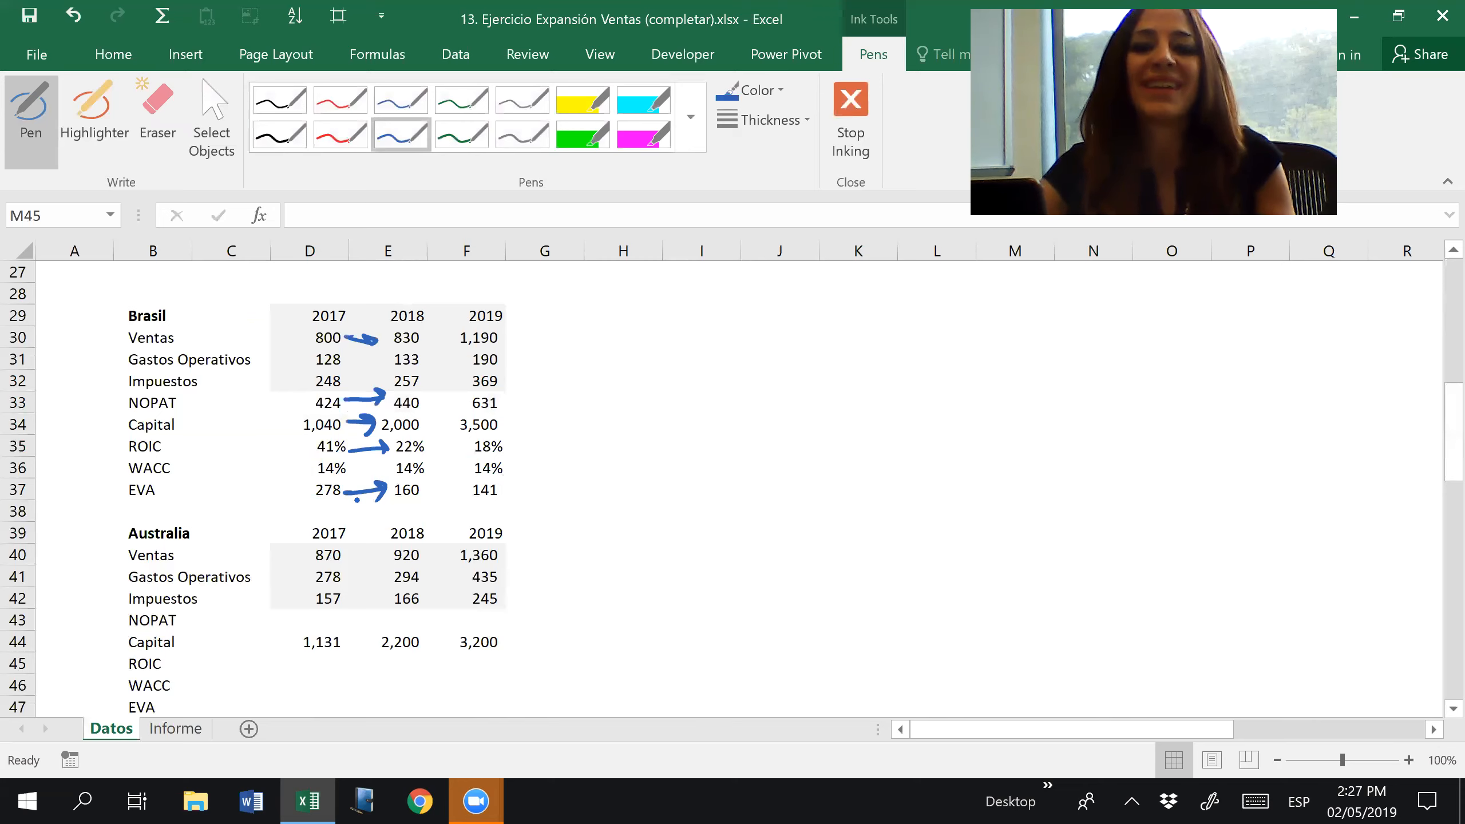
Erase the blue arrows from the Brasil table and leave inking mode.
left_click(158, 115)
left_click_drag(367, 363, 385, 481)
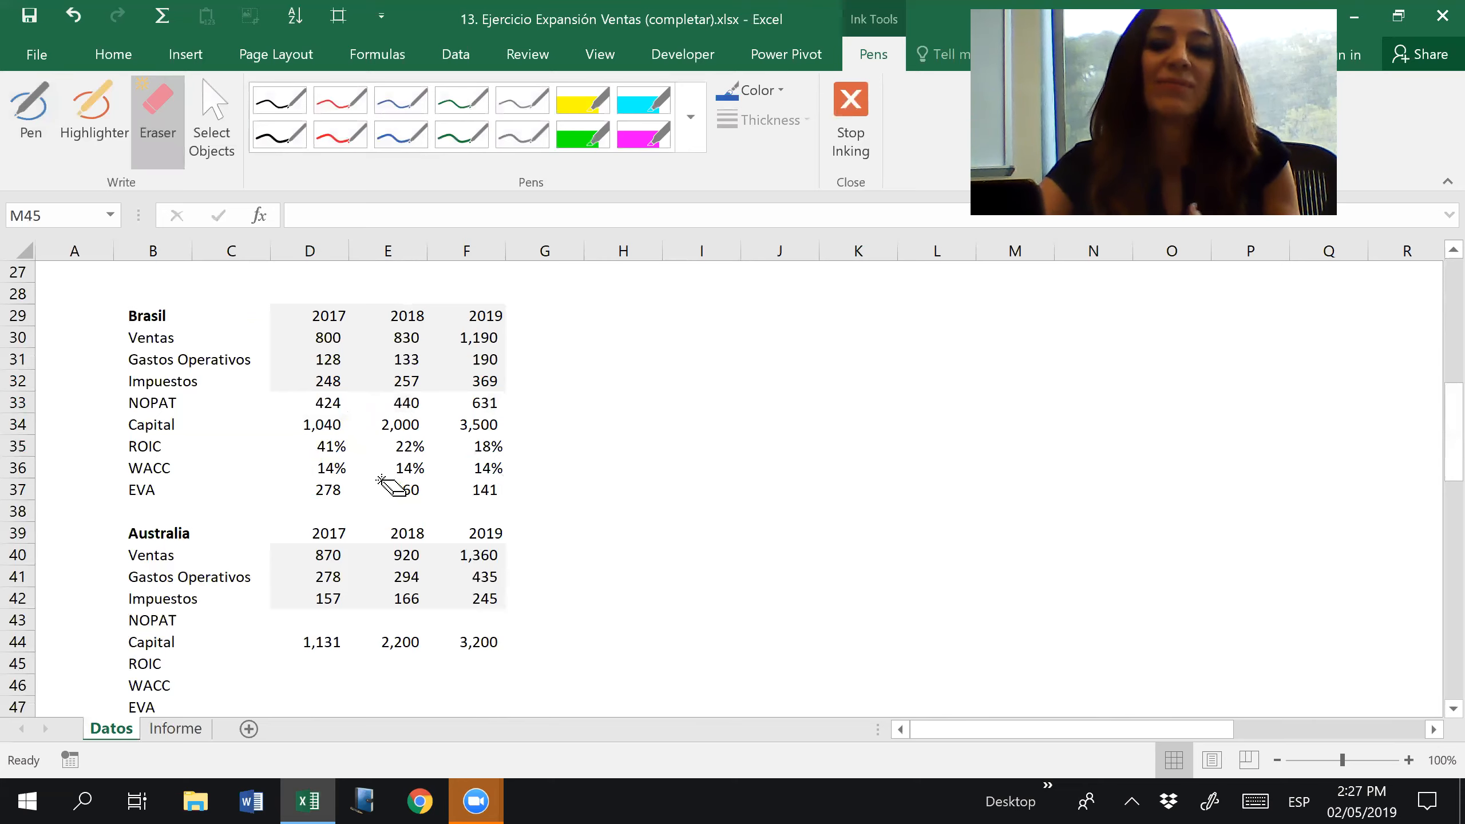
left_click(851, 115)
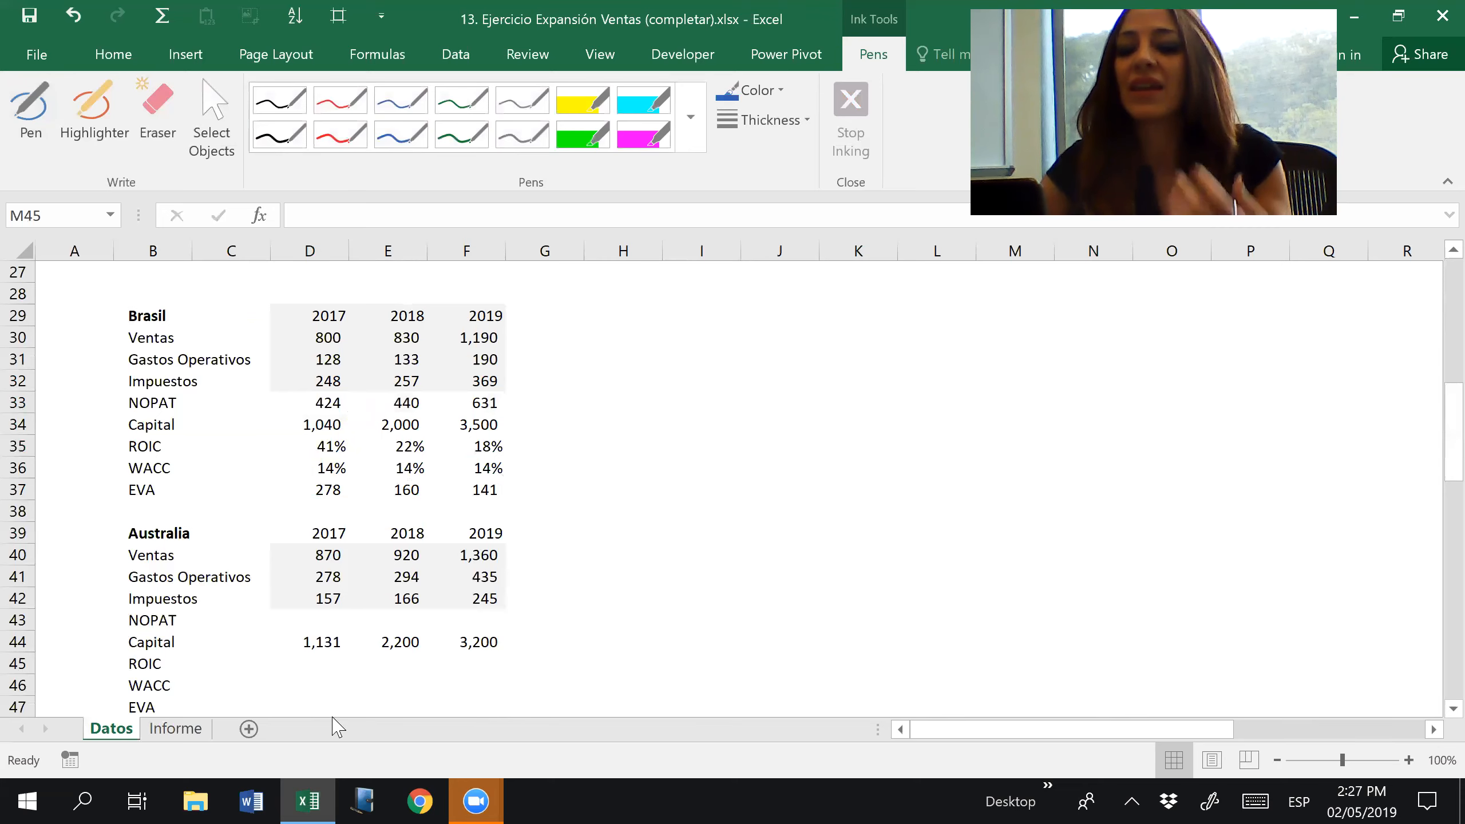
Examine Brasil's Economic Value Added chart on the Informe sheet.
left_click(400, 662)
key("Down")
key("Down")
key("Down")
key("Down")
key("Down")
key("Down")
key("Down")
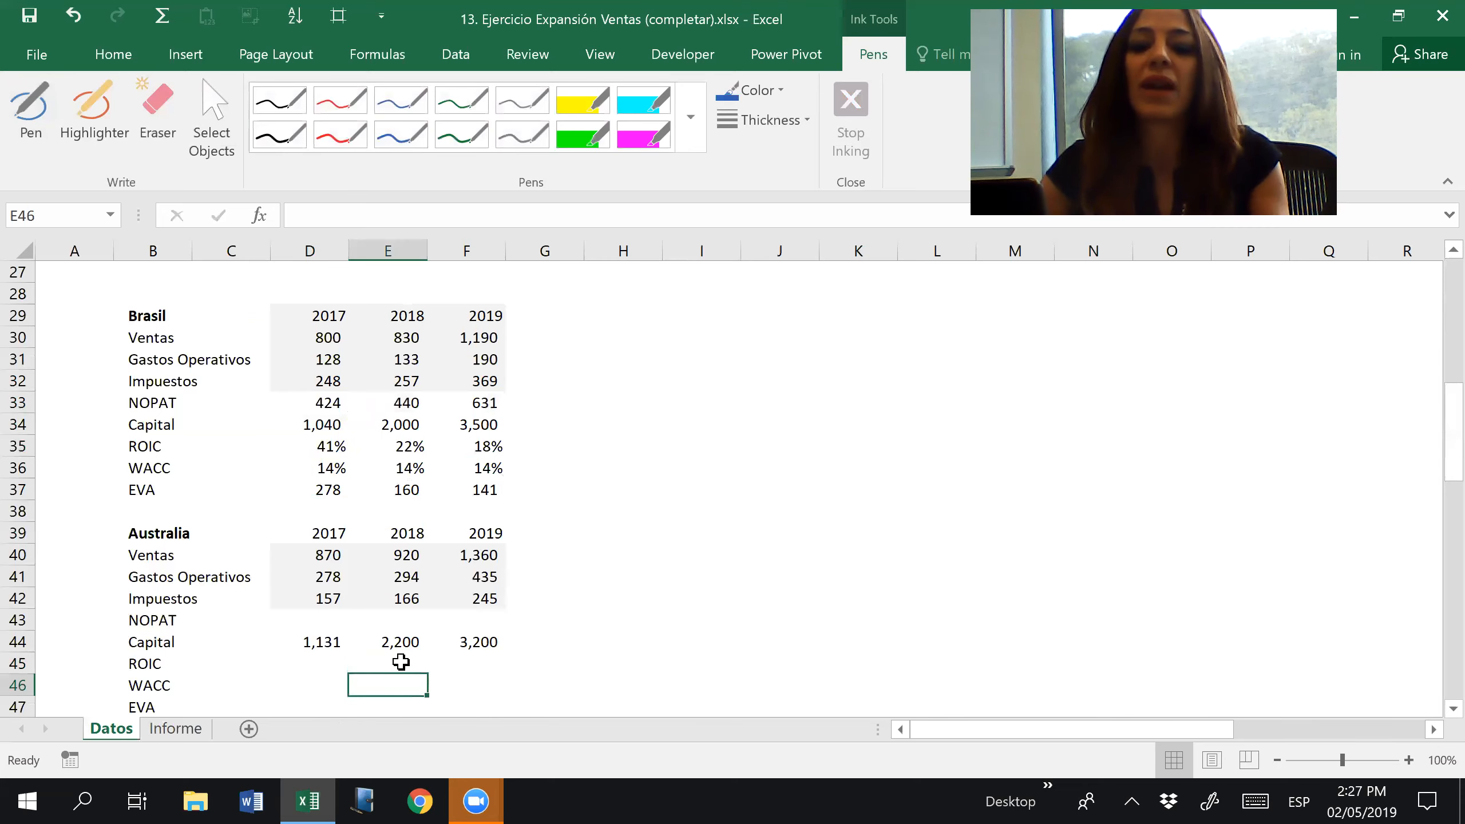
left_click(175, 729)
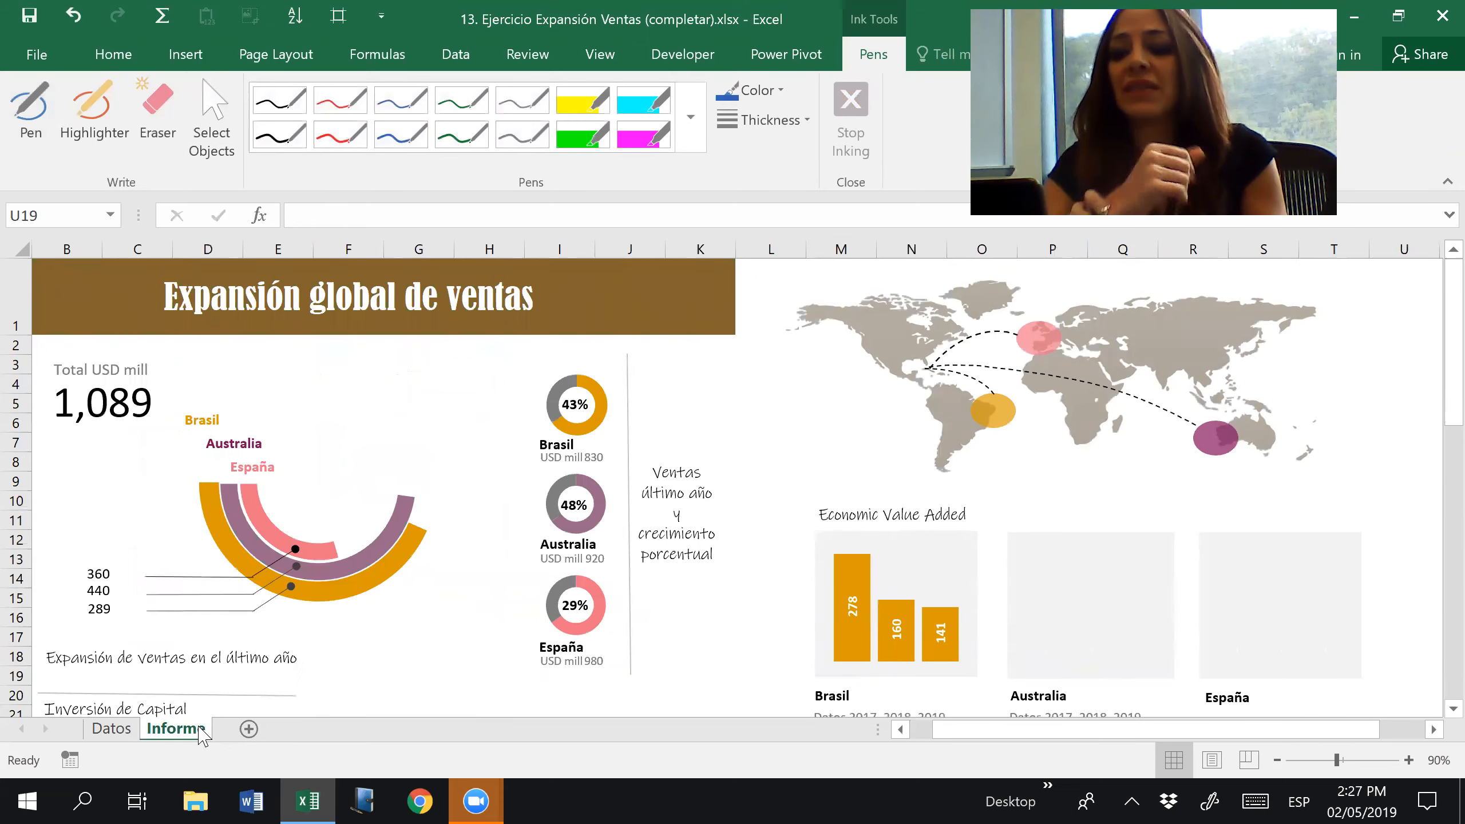
On the Datos sheet, calculate Australia's 2017 NOPAT as Ventas minus Gastos Operativos minus Impuestos (=D40-D41-D42).
left_click(112, 729)
left_click(268, 639)
key("Up")
key("Up")
key("Up")
key("Up")
key("Up")
key("Up")
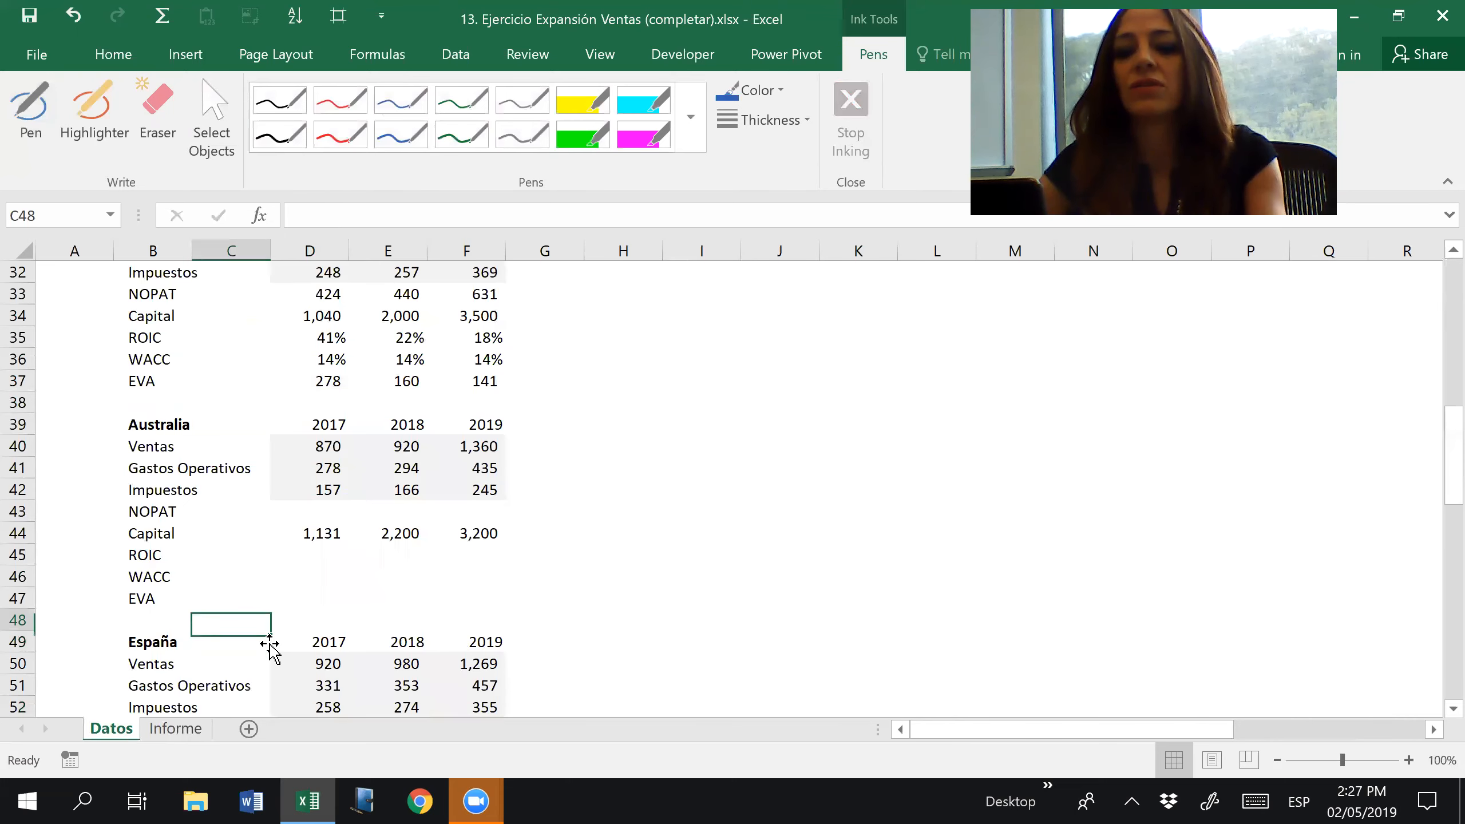
key("Right")
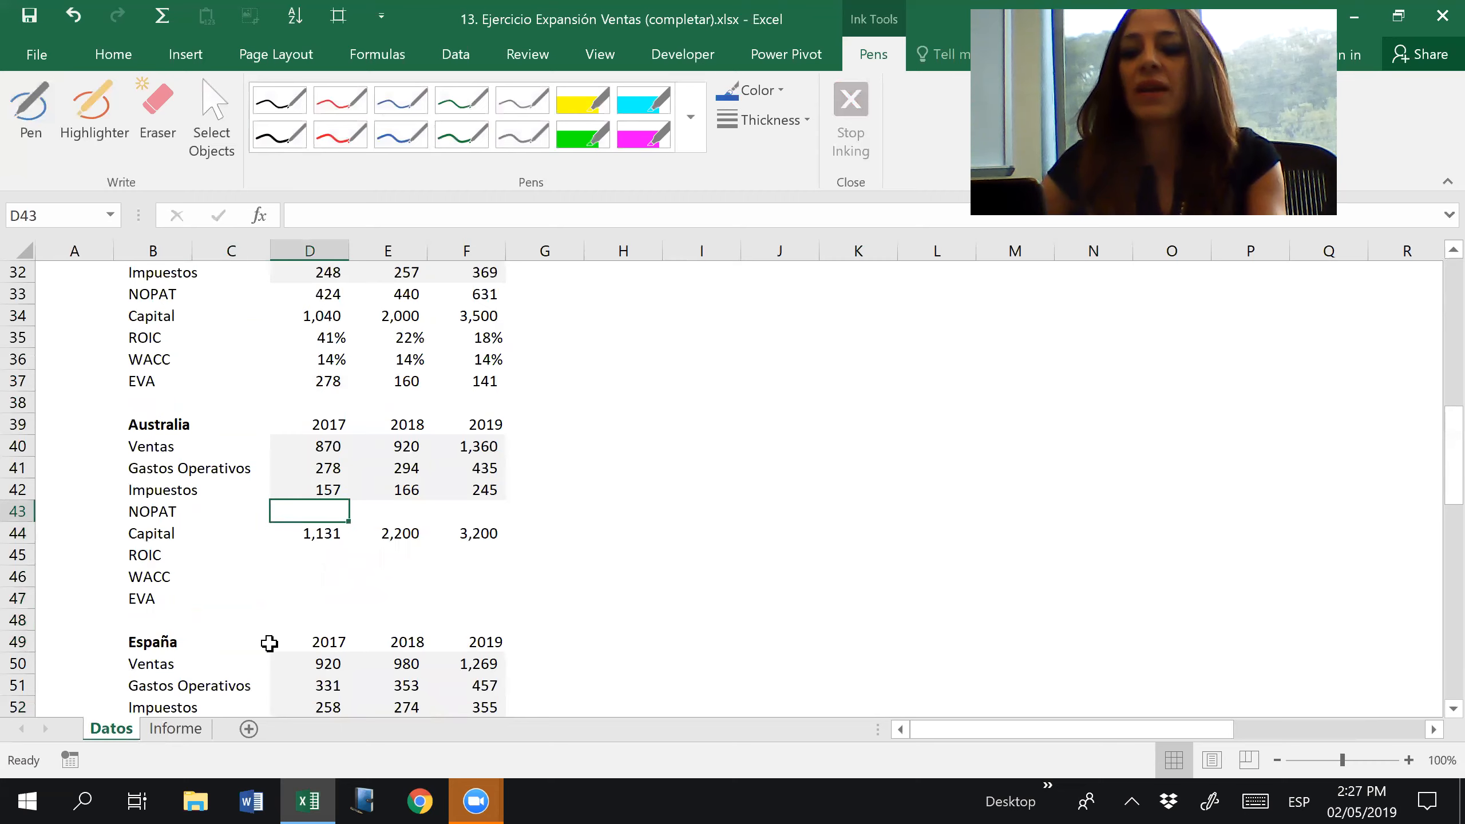
type("=")
key("BackSpace")
type("=")
key("Up")
key("Up")
key("Up")
type("-")
key("Up")
key("Up")
type("-")
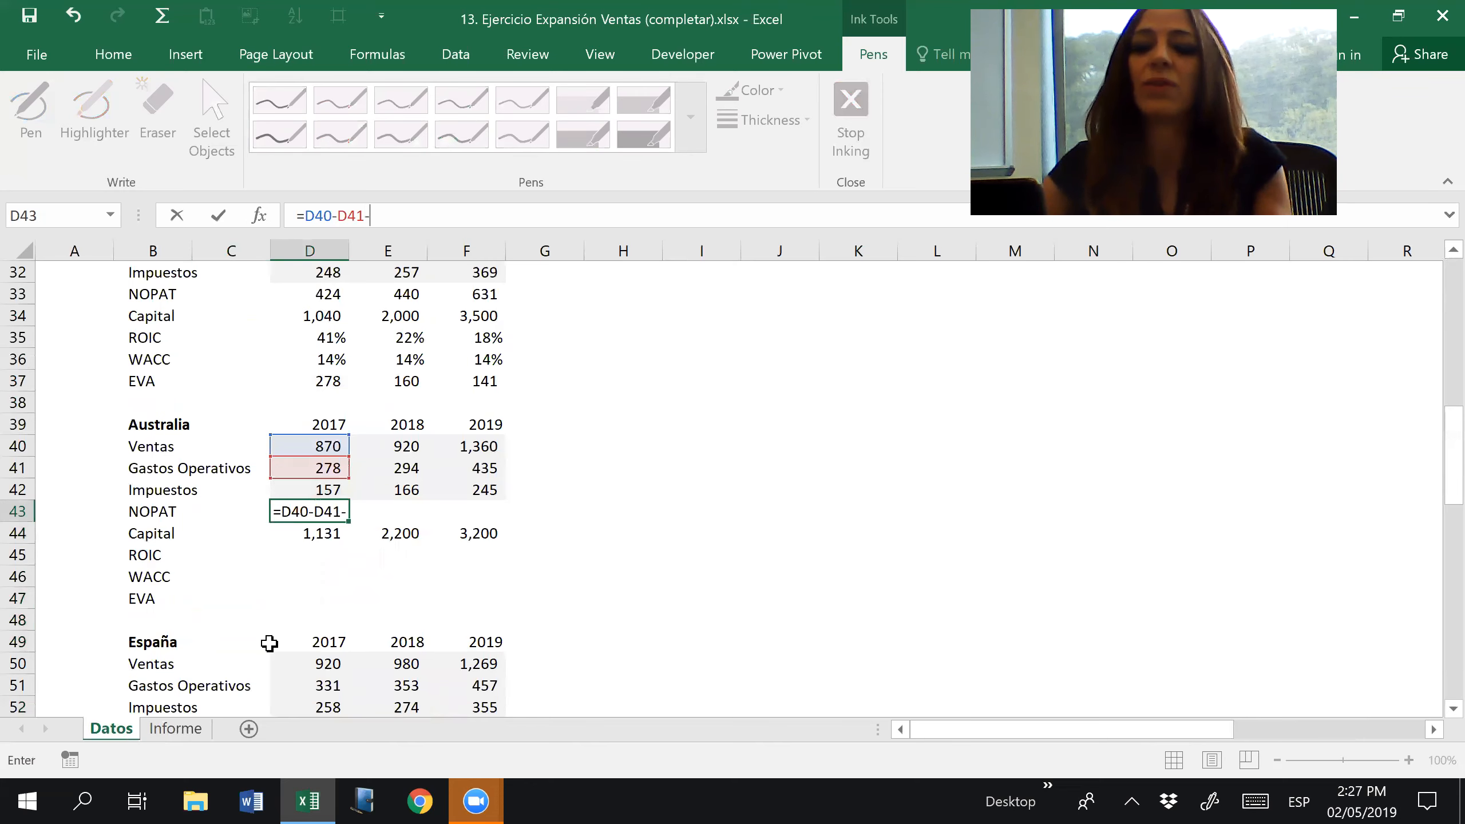
key("Up")
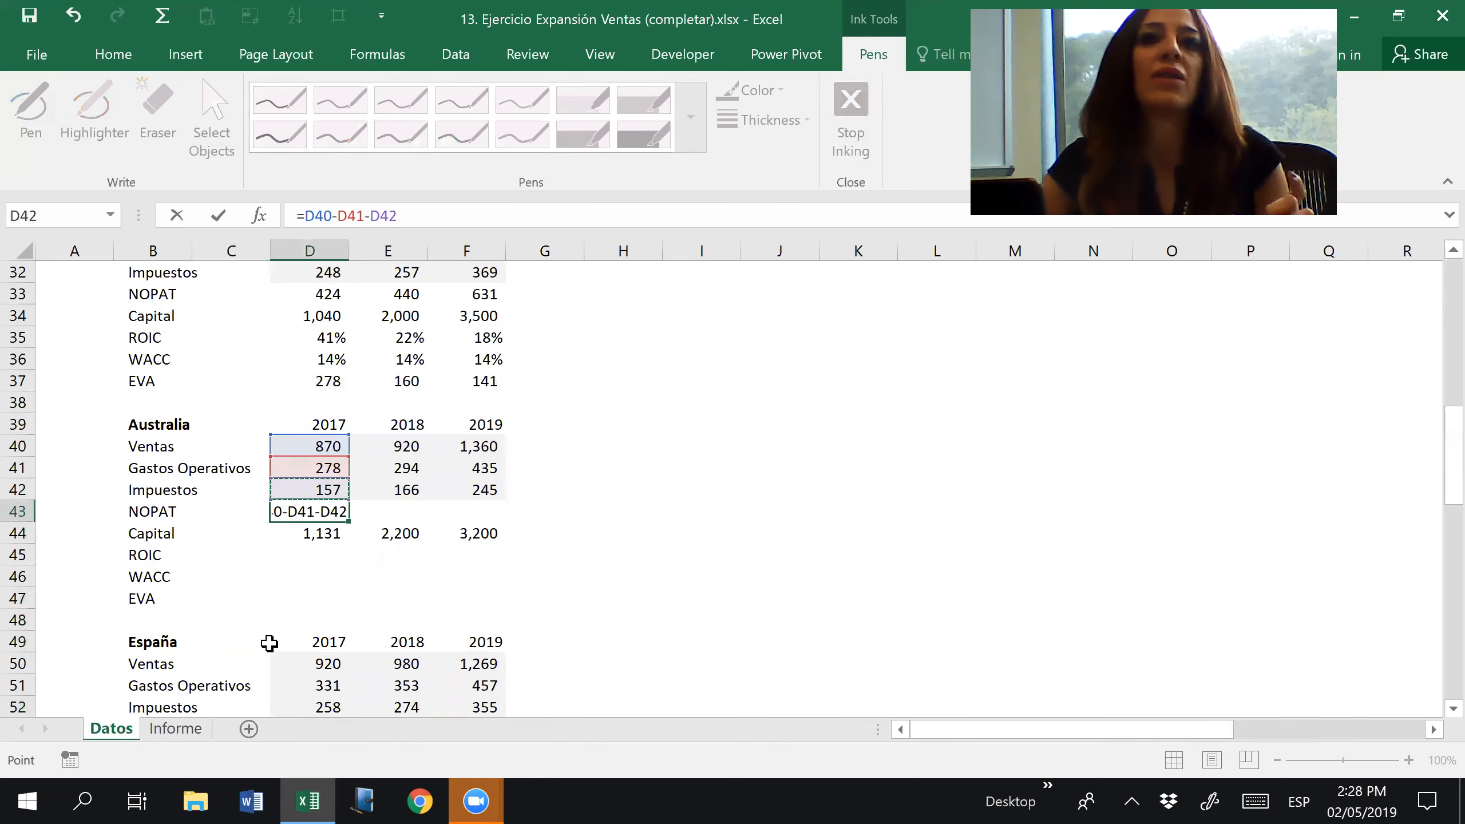
key("Return")
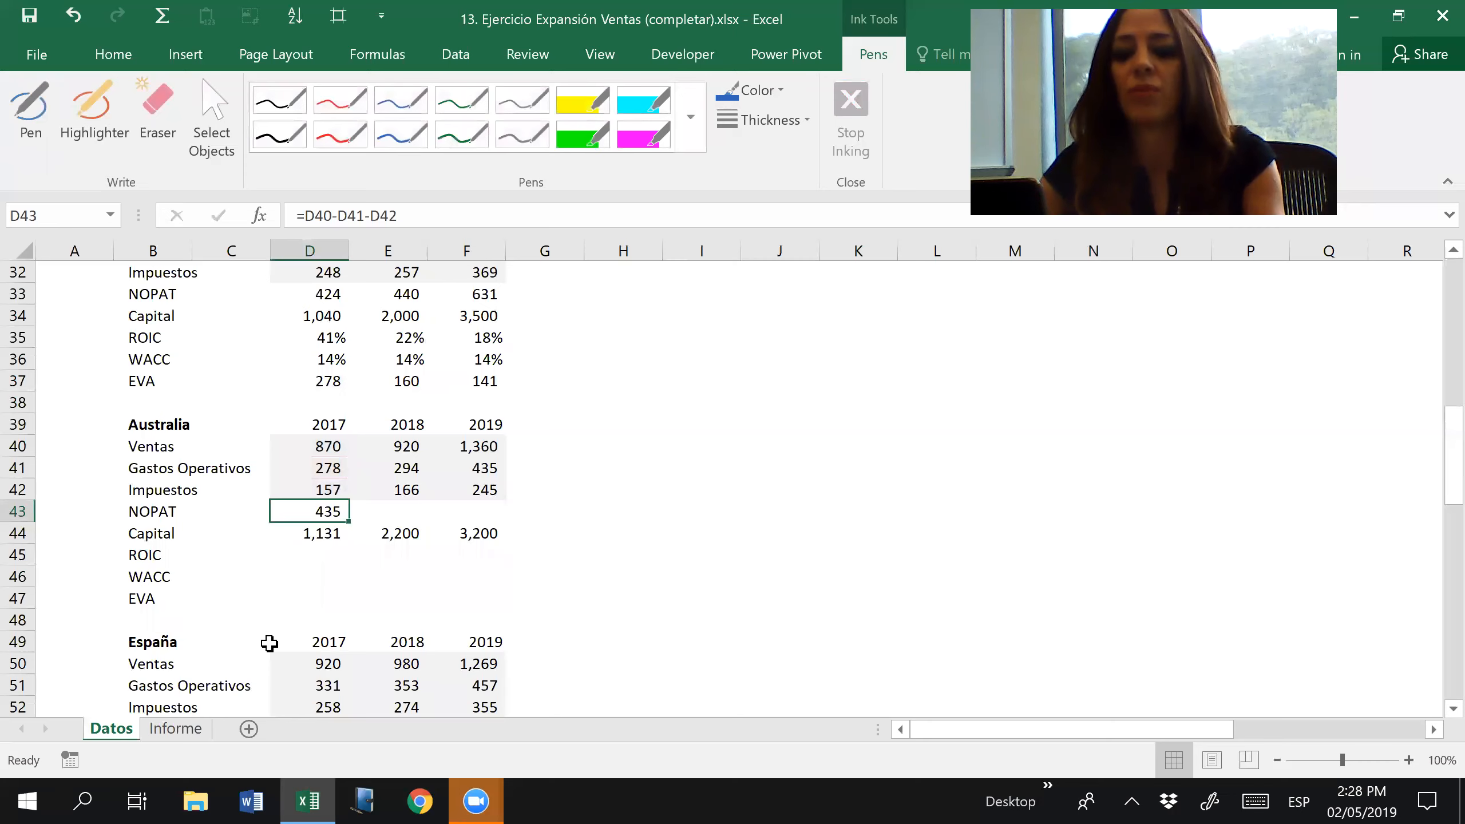
Copy Australia's 2017 NOPAT formula across to 2018 and 2019.
key("ctrl+c")
key("shift+Right")
key("shift+Right")
key("ctrl+v")
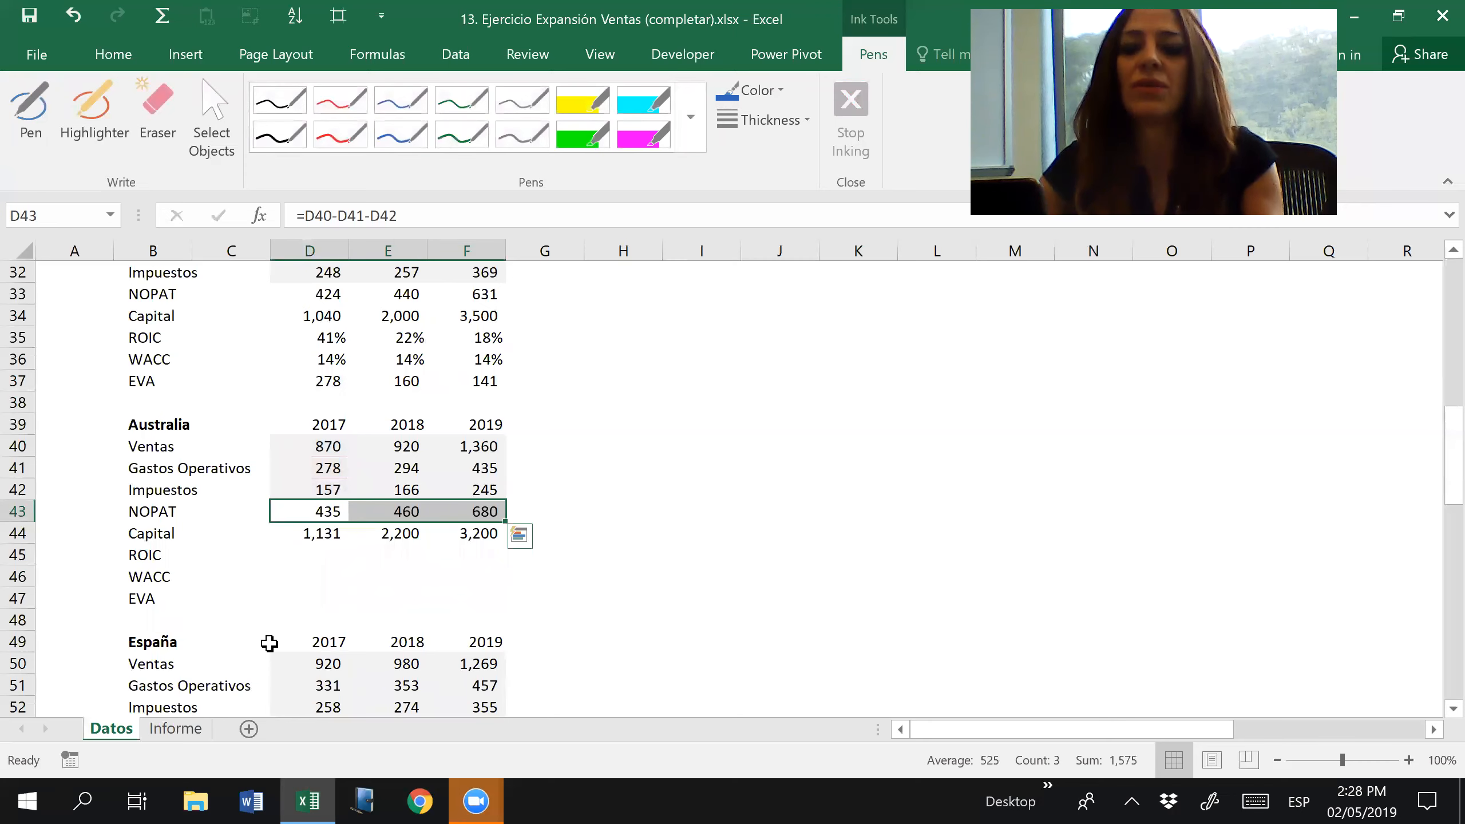
Calculate Australia's 2017 ROIC as NOPAT divided by Capital (=D43/D44).
key("Down")
key("Down")
key("Down")
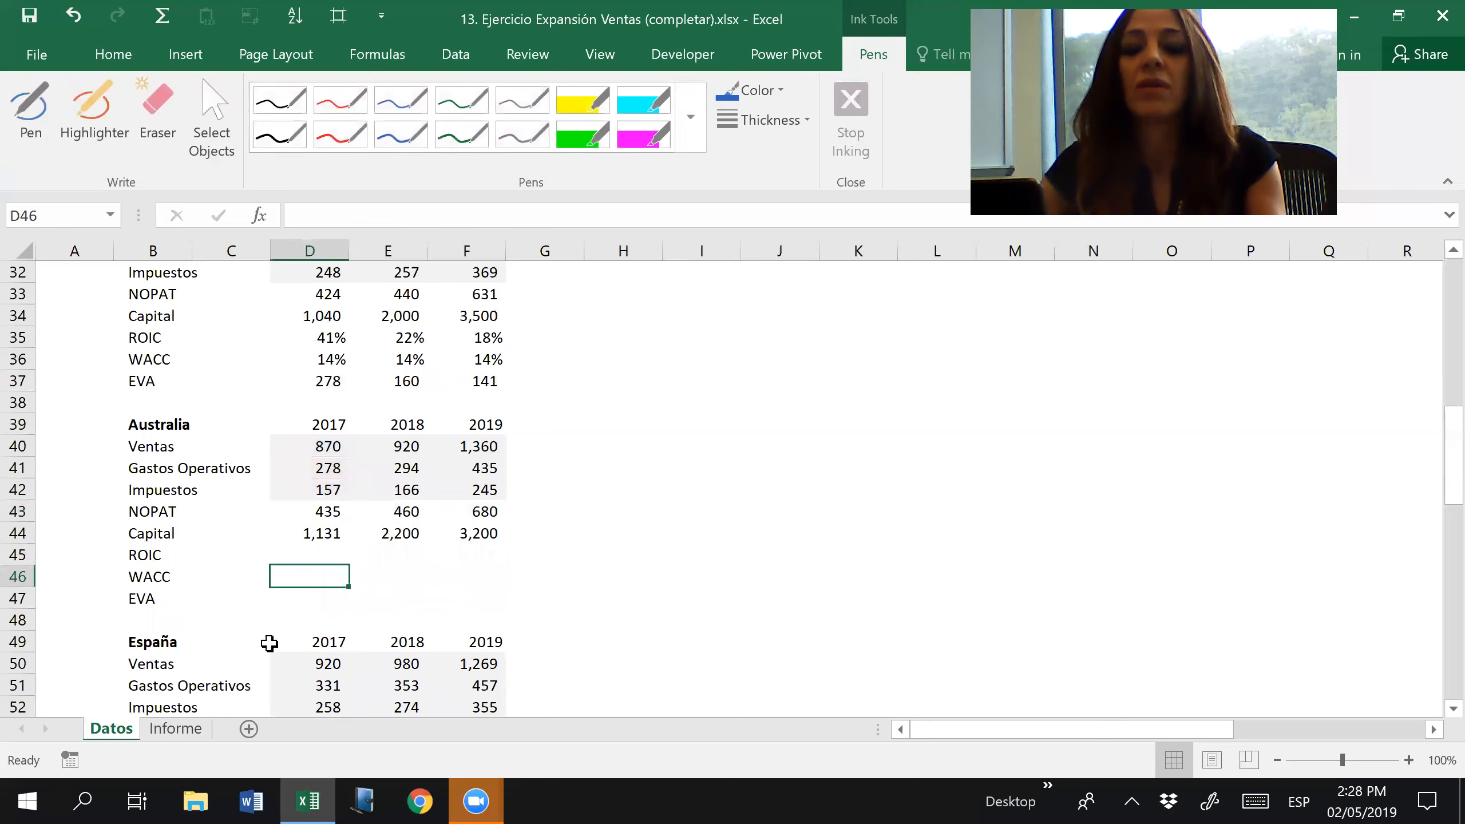
key("Up")
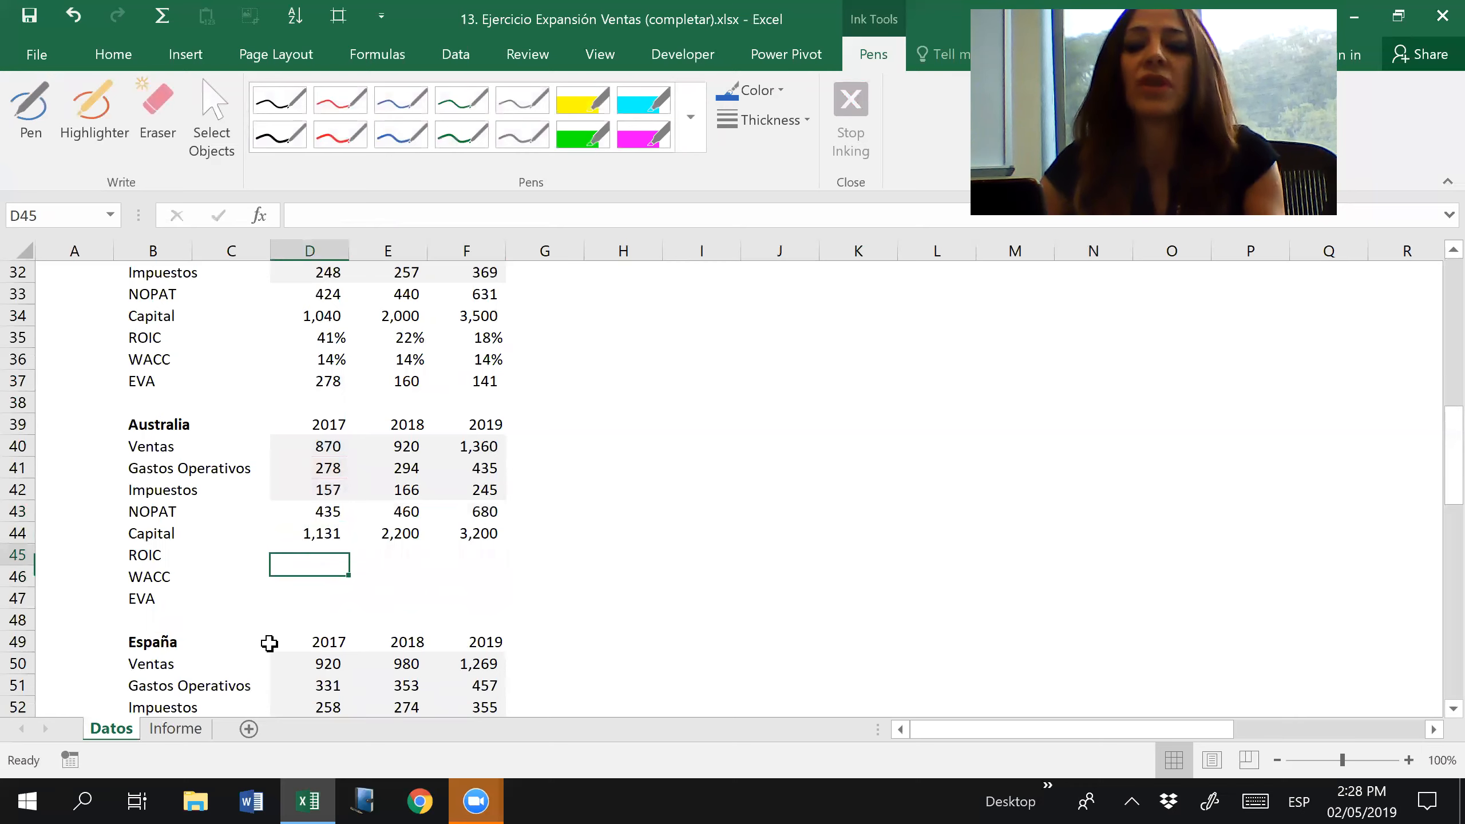
type("=")
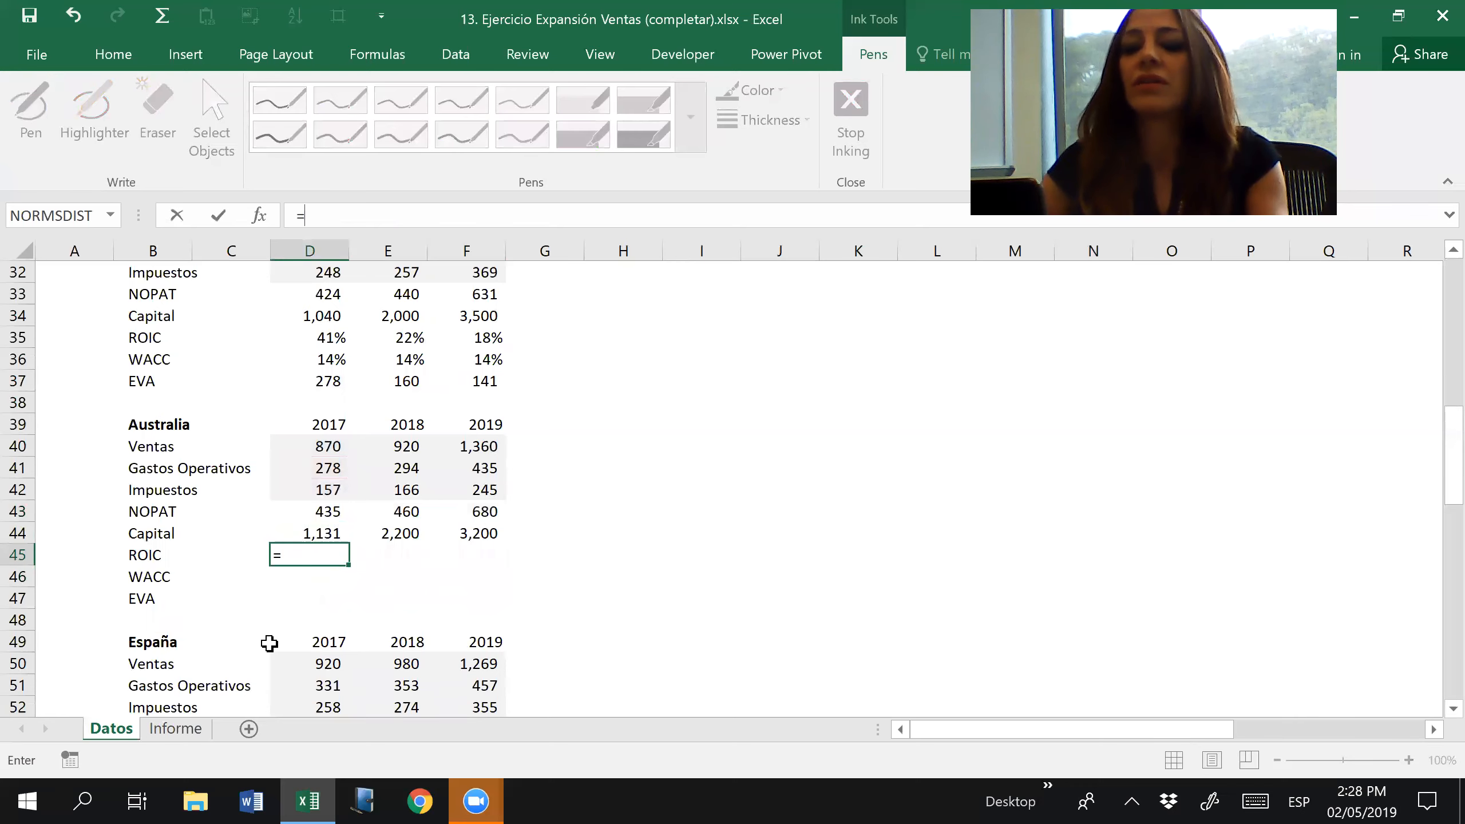
key("Up")
key("Up")
type("/")
key("Up")
key("Return")
Copy Australia's 2017 ROIC formula across to 2018 and 2019.
key("Up")
key("ctrl+c")
key("shift+Right")
key("shift+Right")
key("Return")
key("Left")
key("Right")
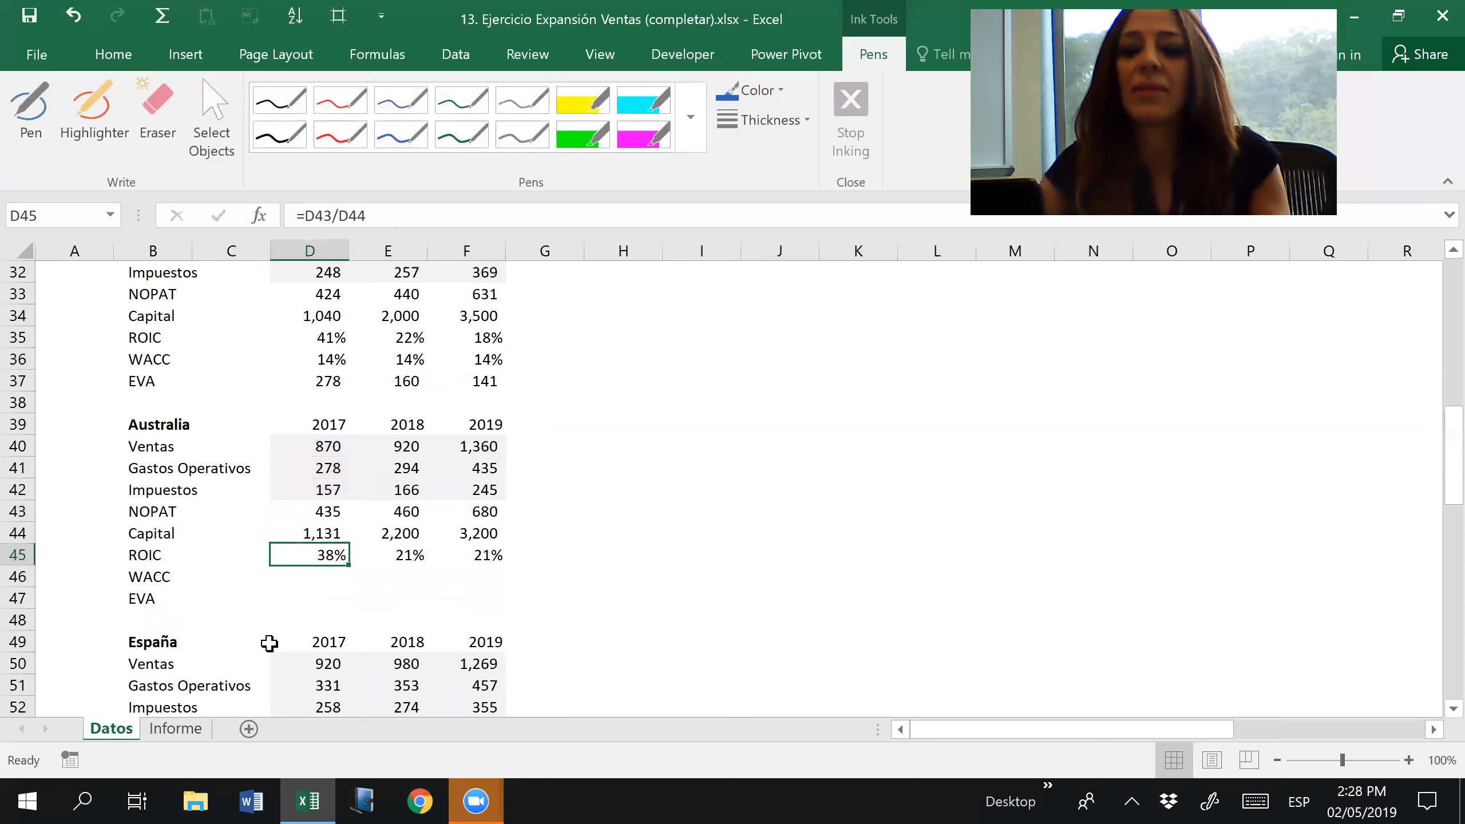
Enter a WACC of 12% for Australia in 2017 and copy it to 2018 and 2019.
key("Down")
key("Down")
key("Up")
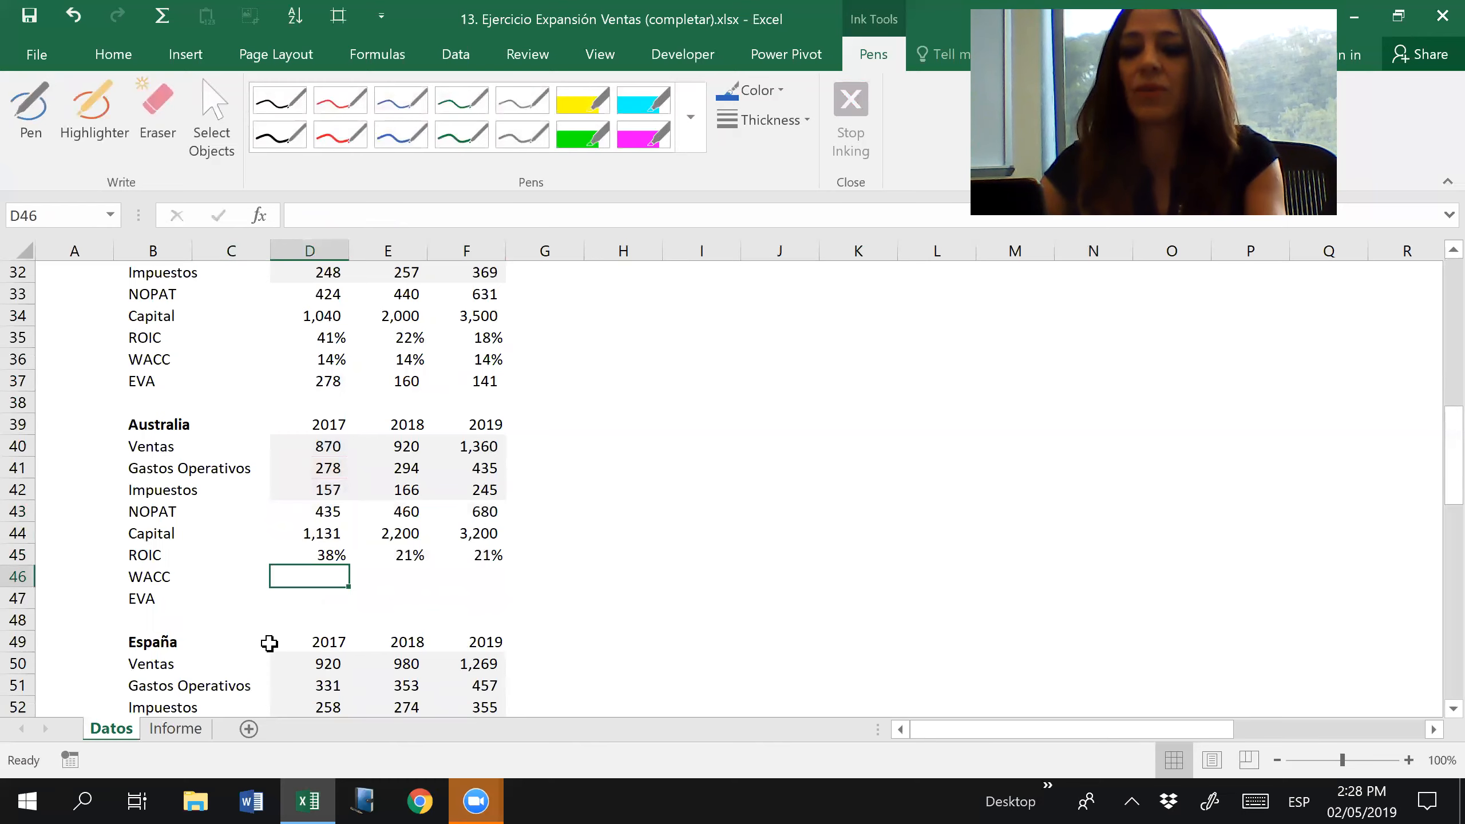
type("12%")
key("ctrl+Return")
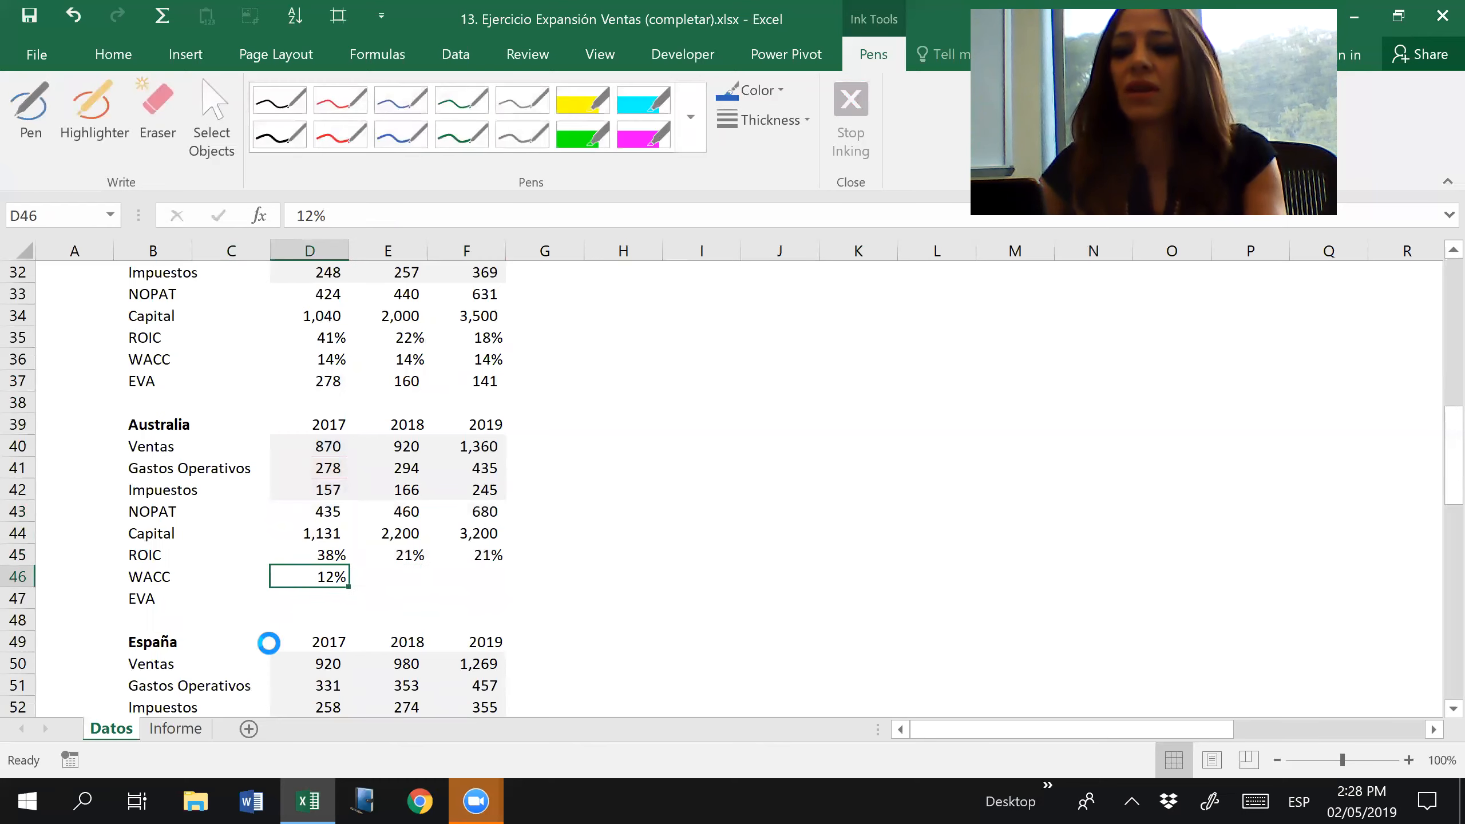
key("ctrl+c")
key("shift+Right")
key("shift+Right")
key("Return")
Calculate Australia's 2017 EVA as Capital times the difference between ROIC and WACC (=D44*(D45-D46)).
key("Down")
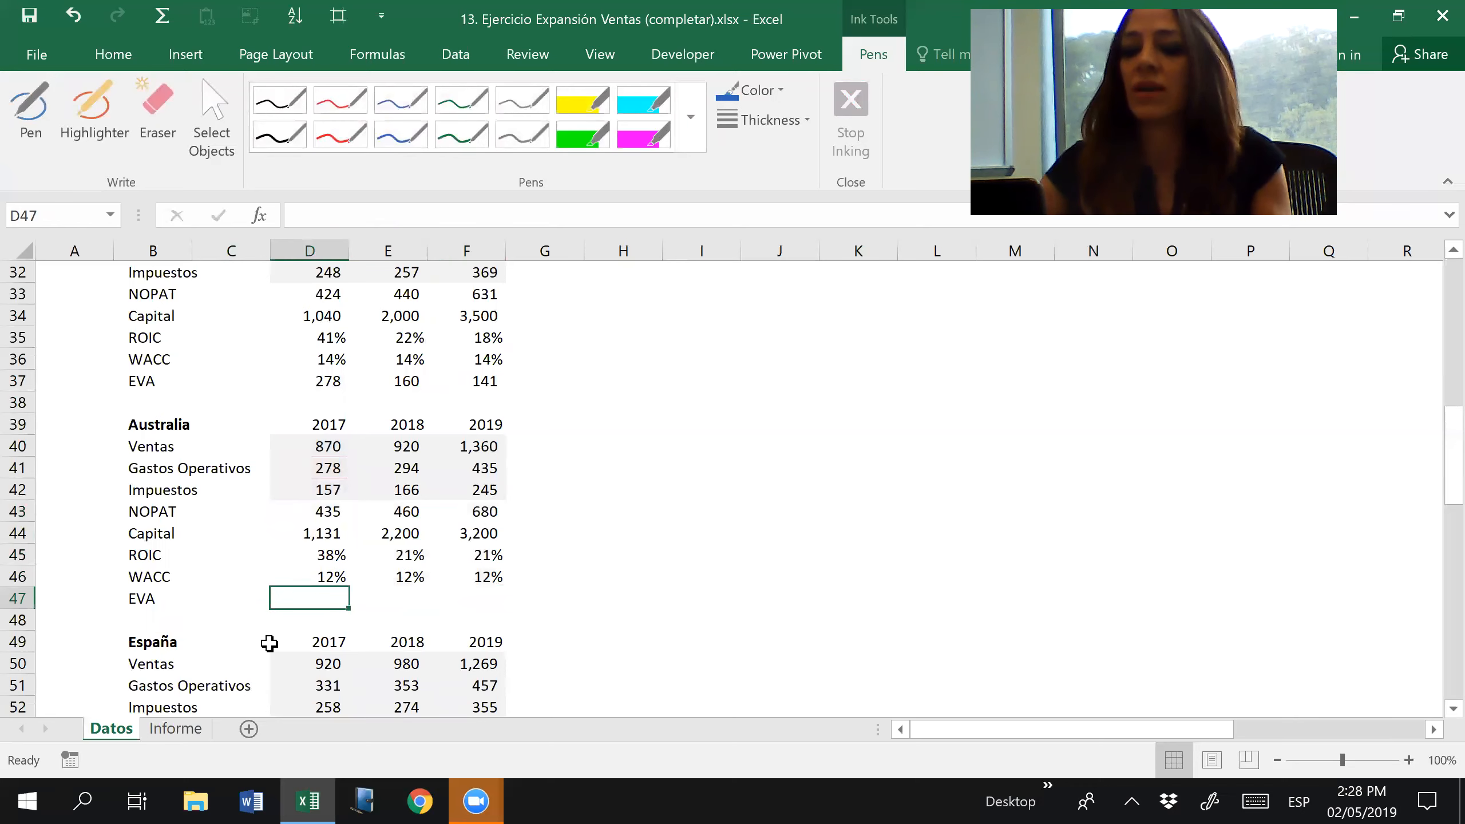
type("=")
key("Up")
key("Up")
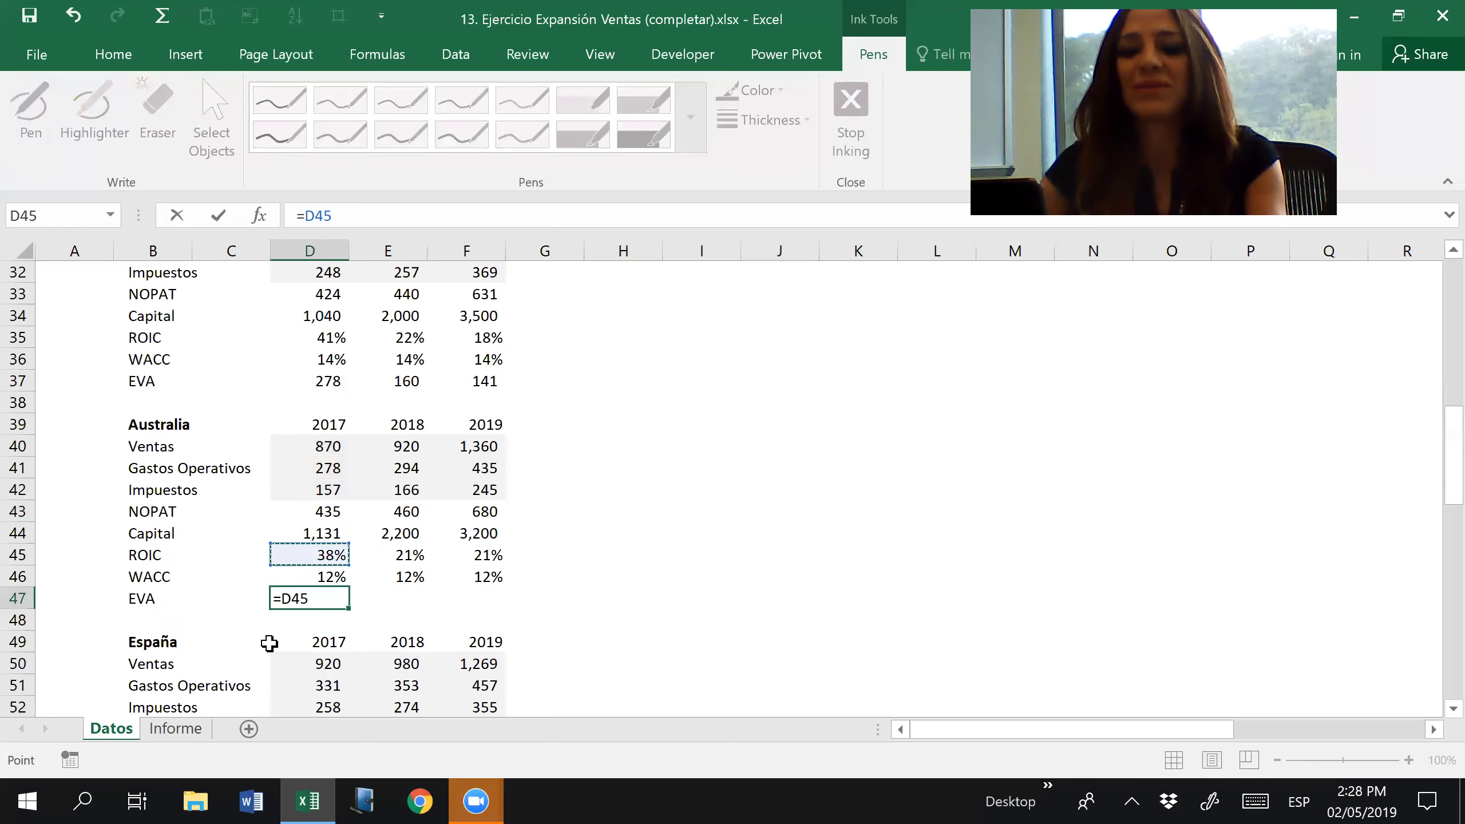
key("Up")
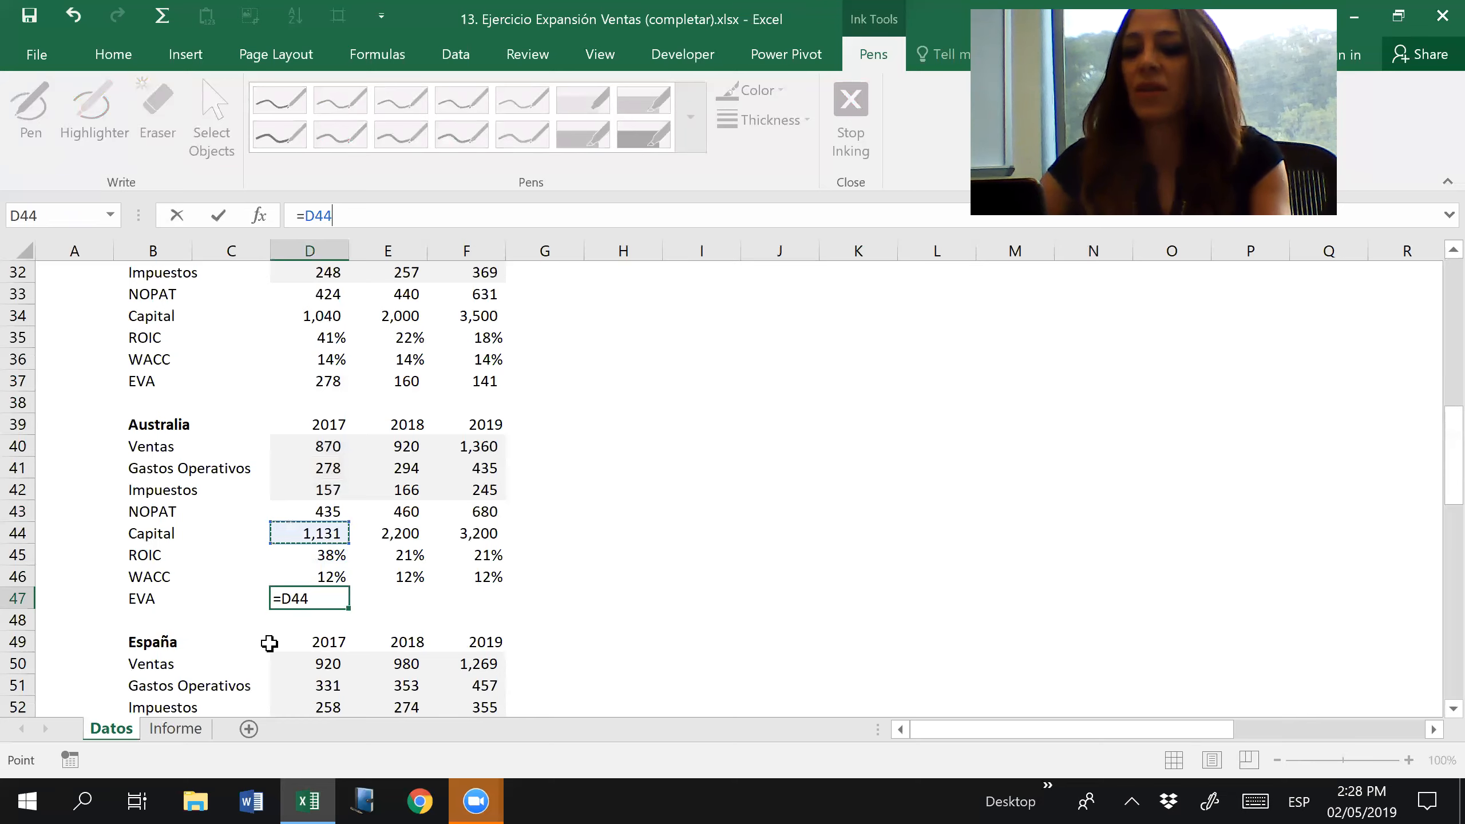
type("*(")
key("Up")
key("Up")
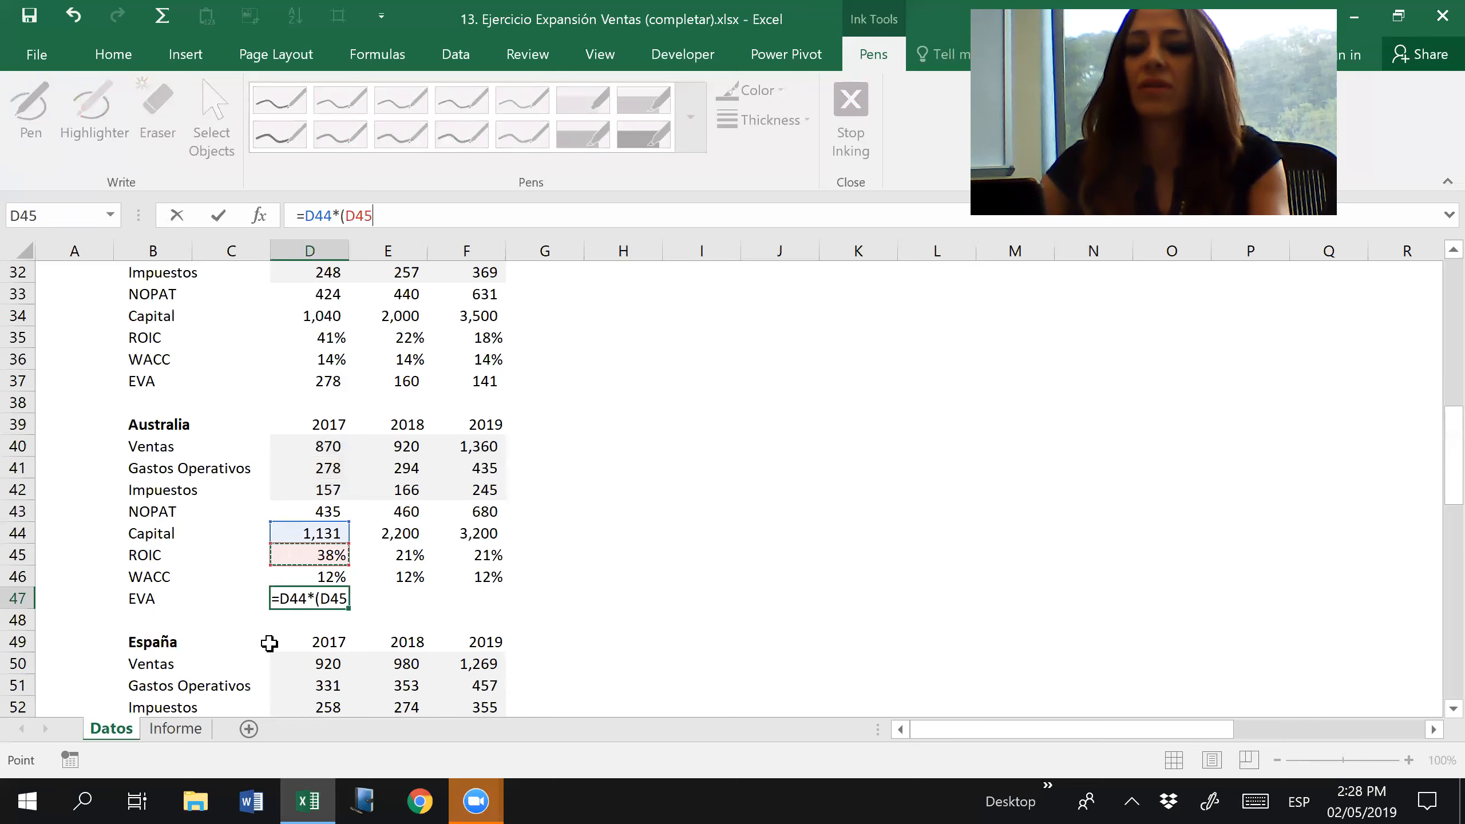
type("-")
key("Up")
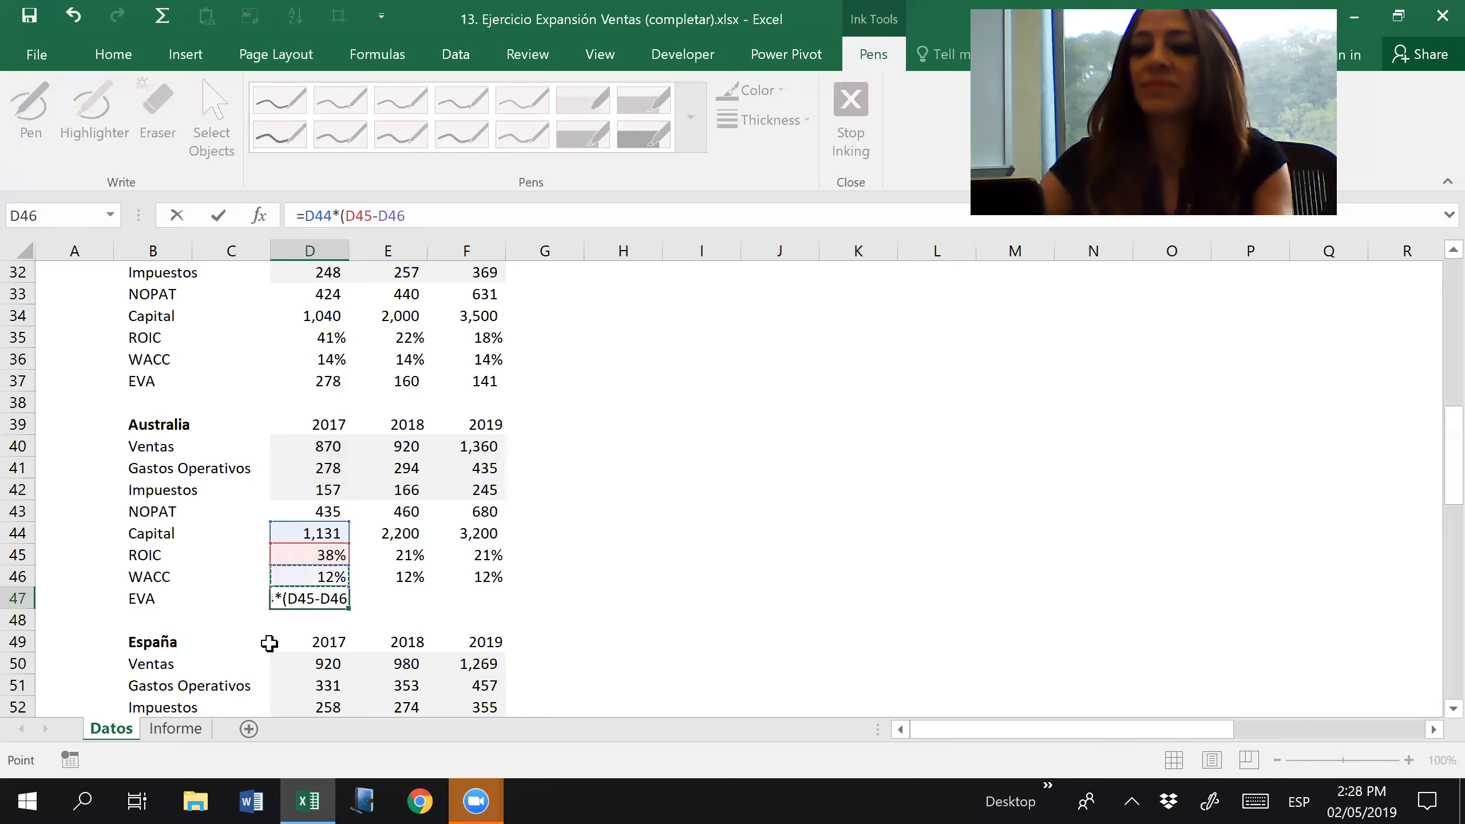
key("Return")
Copy Australia's 2017 EVA formula across to 2018 and 2019.
key("Up")
key("ctrl+c")
key("shift+Right")
key("shift+Right")
key("ctrl+v")
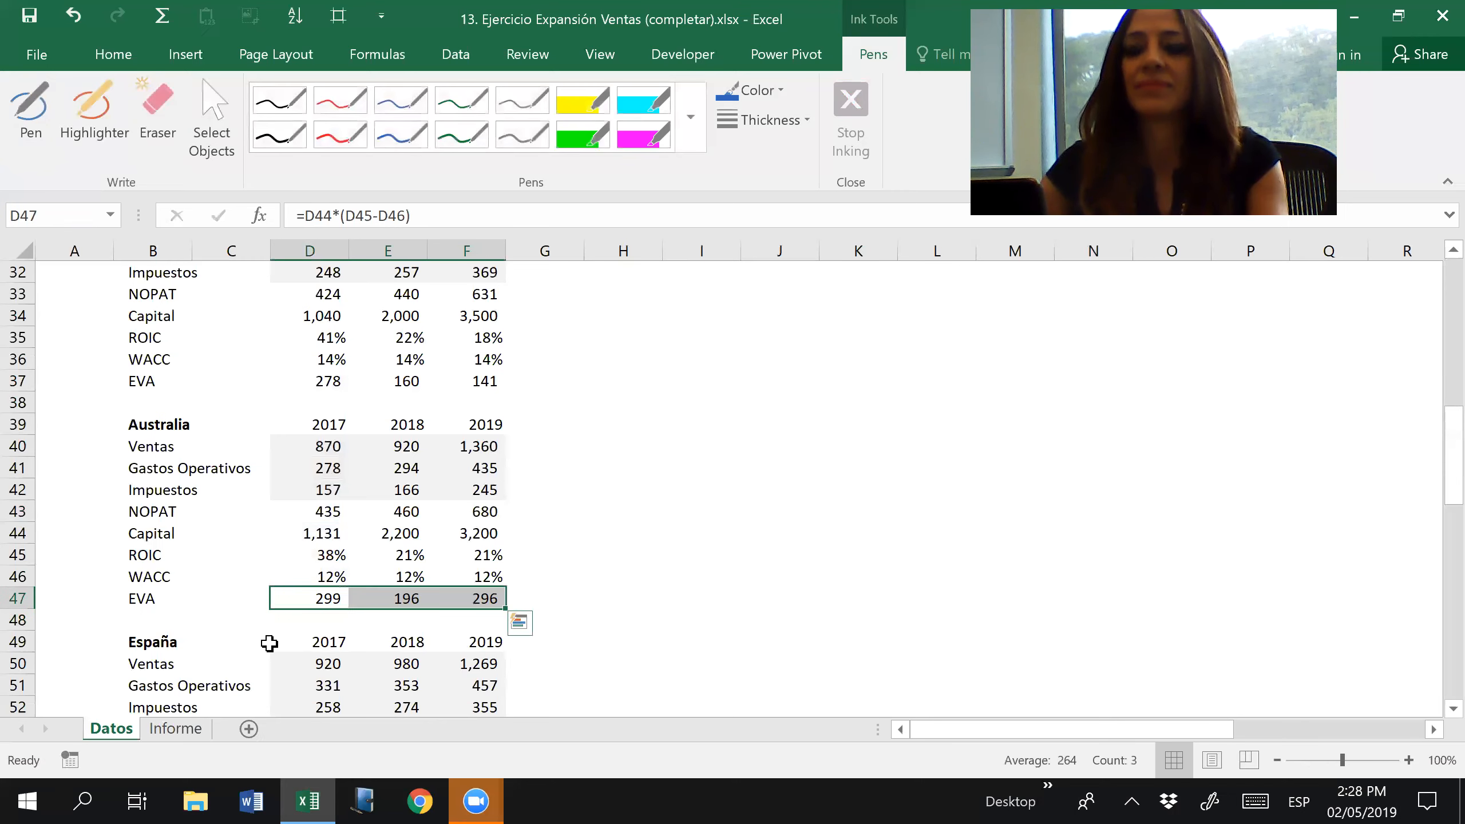
Circle Australia's 2017 Capital in red ink and draw arrows from it to 2018 and on to 2019.
key("Down")
key("Down")
key("Down")
key("Down")
key("Down")
key("Down")
key("Down")
key("Down")
key("Down")
key("Down")
key("Down")
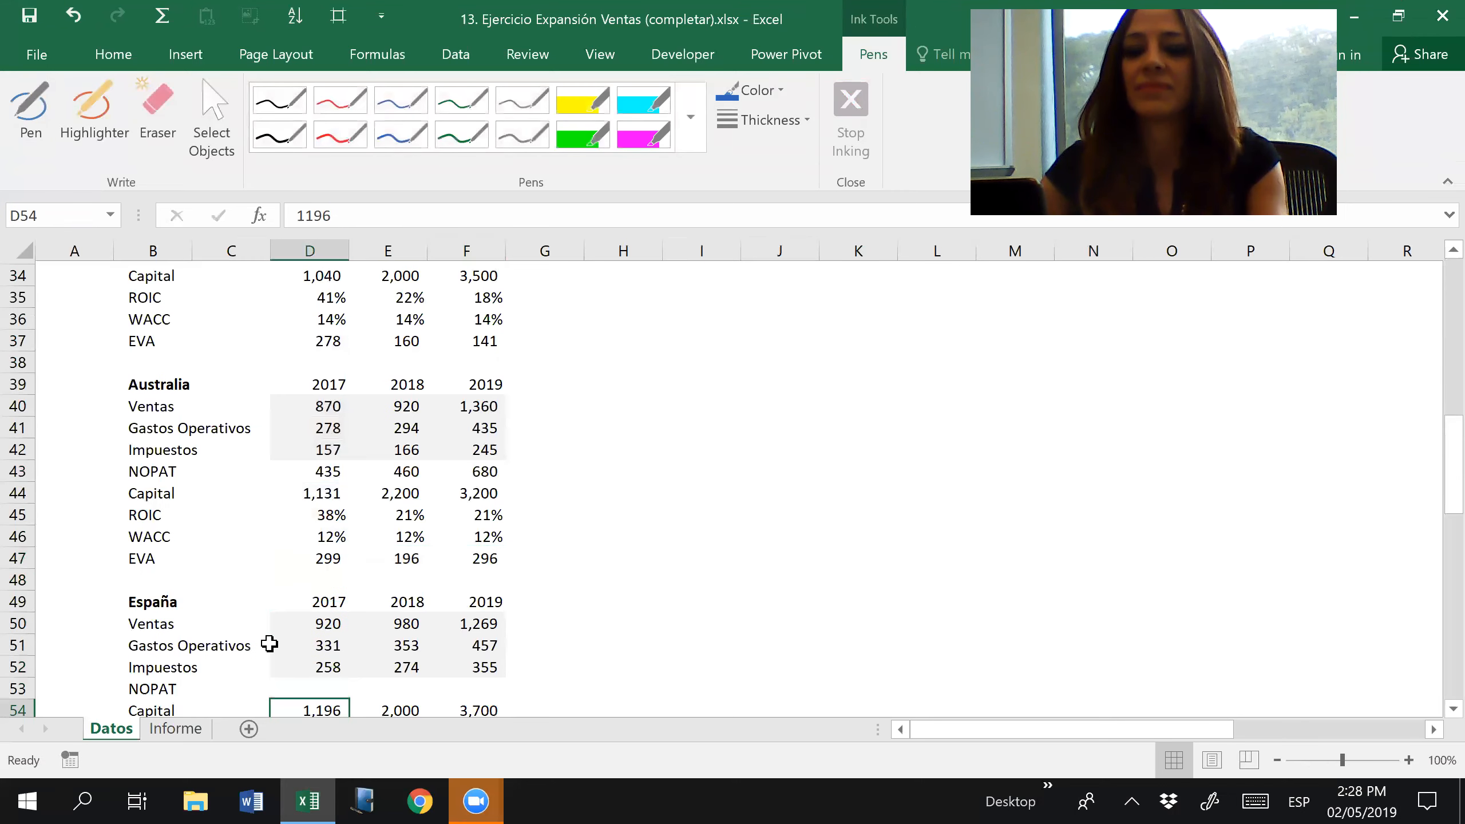
key("Down")
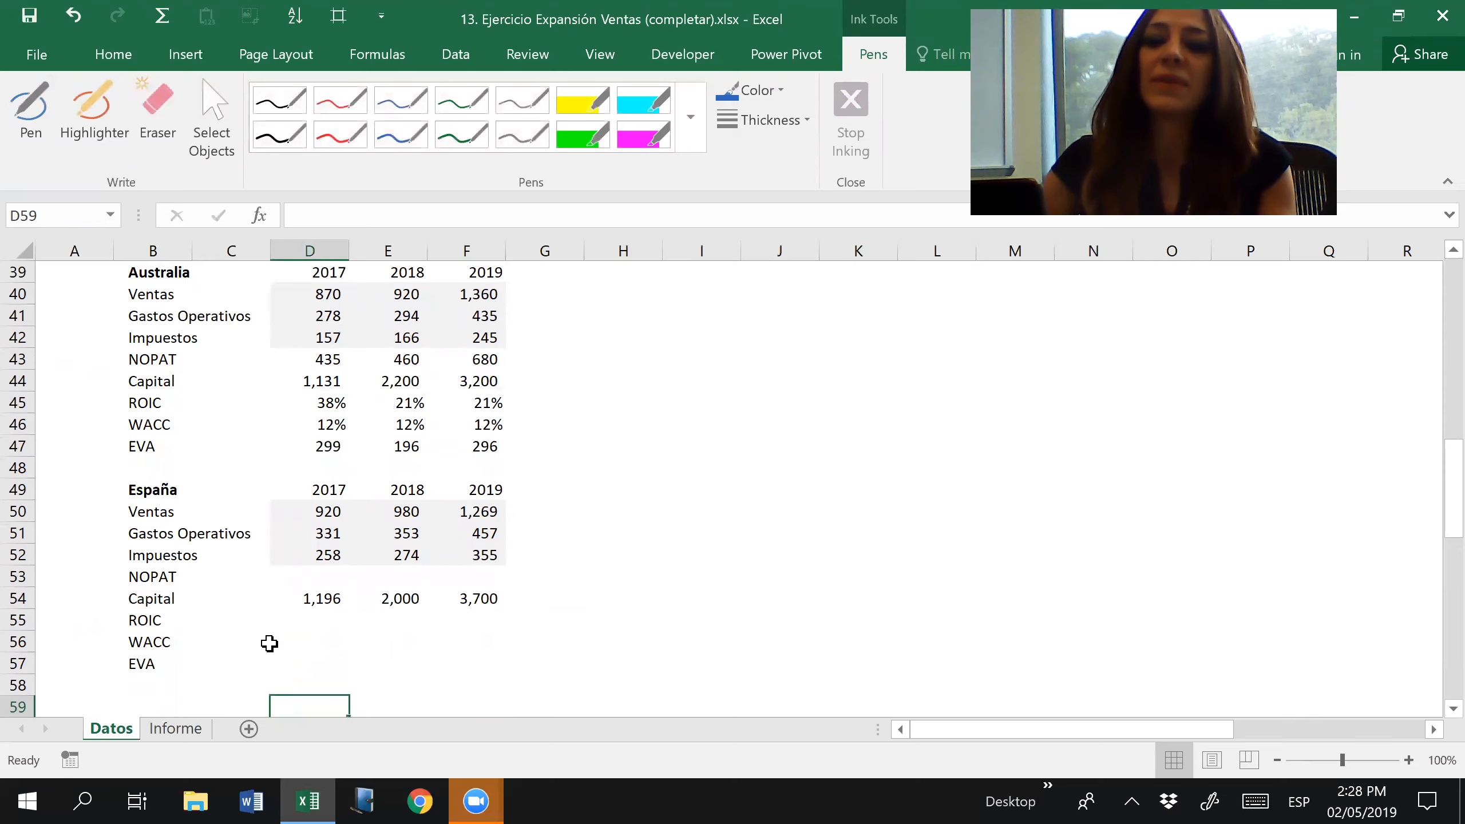
left_click(341, 133)
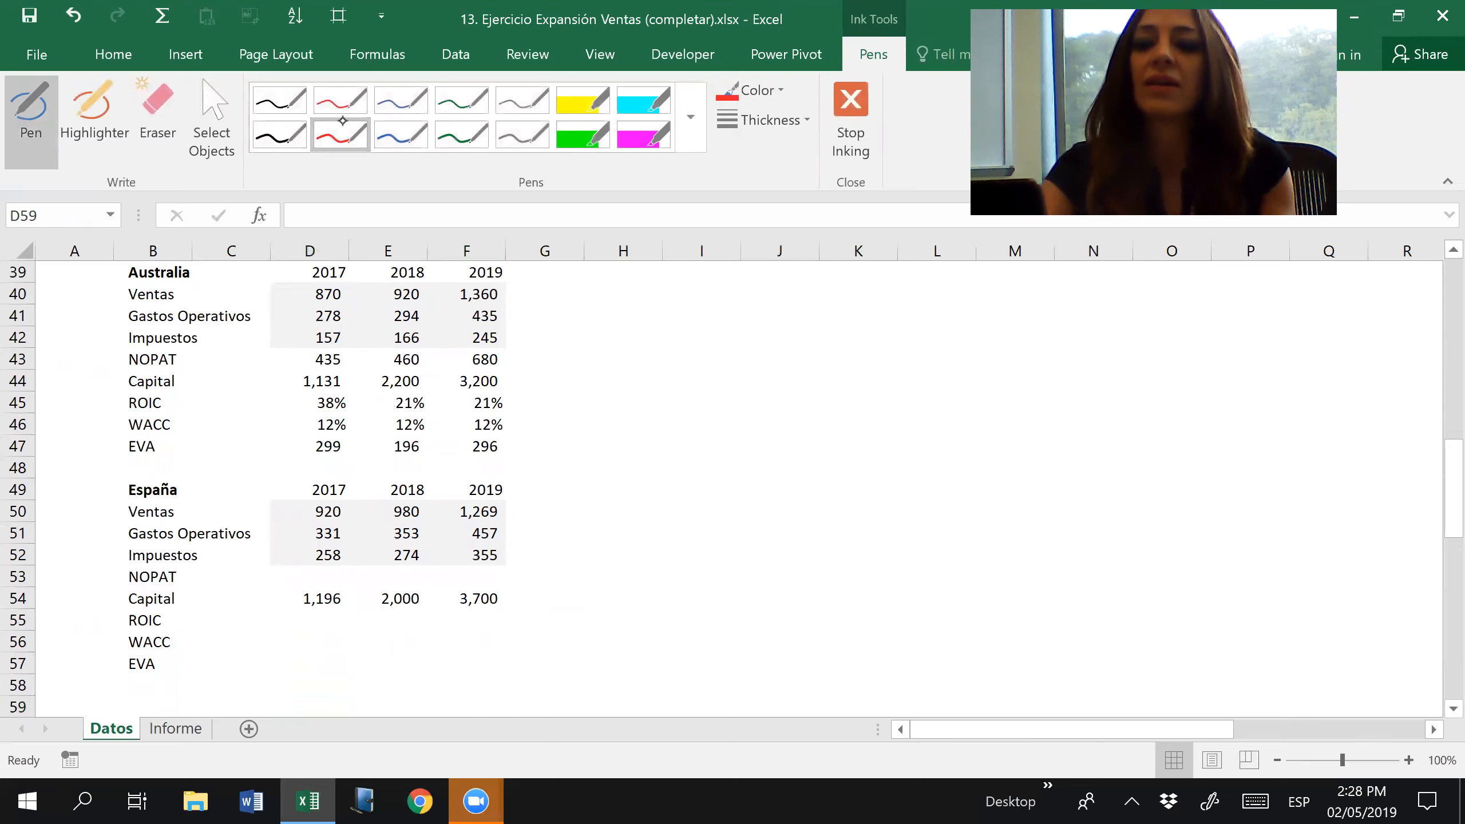
mouse_move(355, 370)
left_mouse_down()
mouse_move(341, 356)
mouse_move(320, 398)
mouse_move(378, 383)
left_mouse_up()
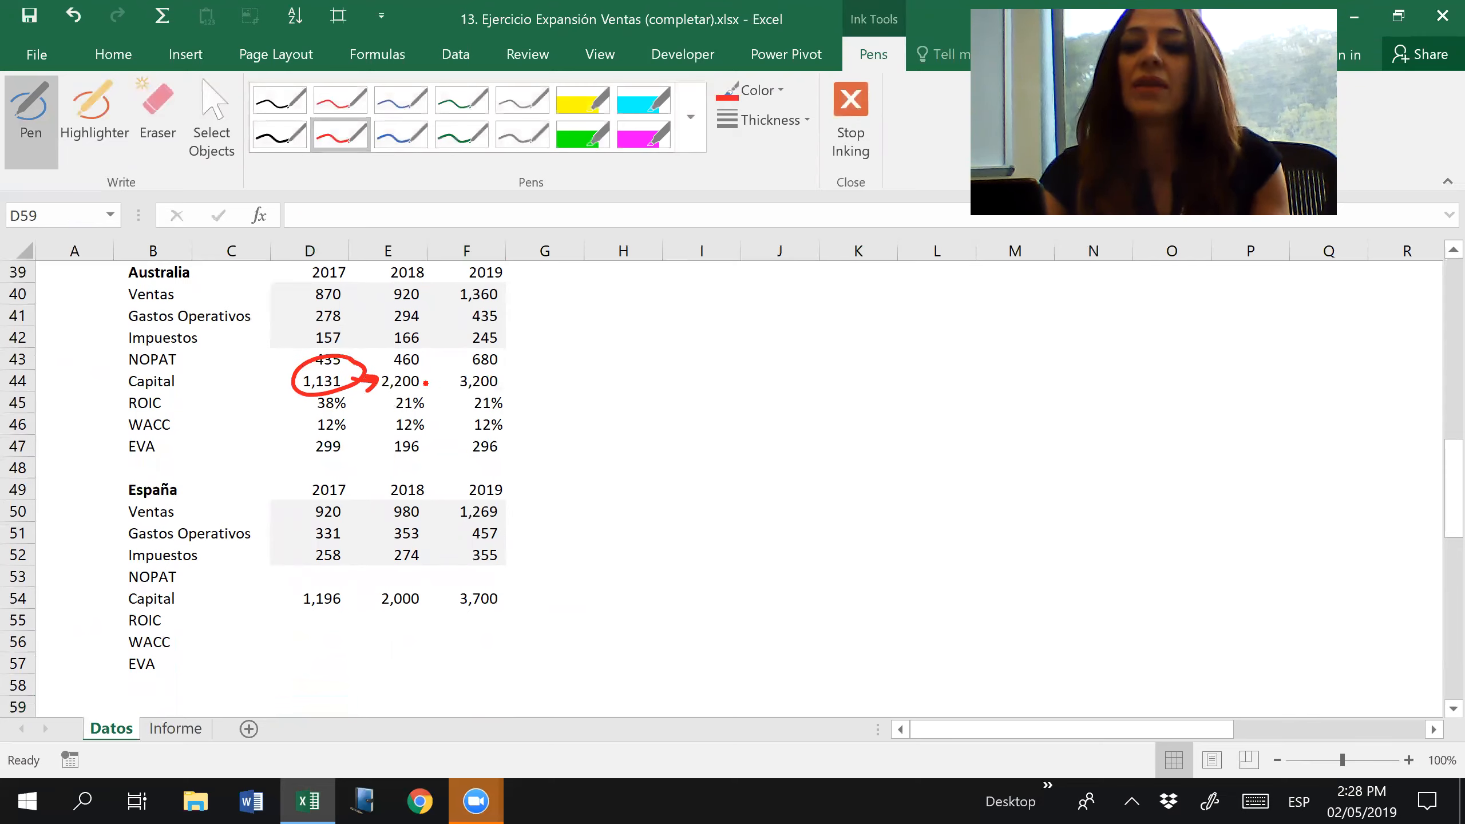
left_click_drag(424, 376, 458, 381)
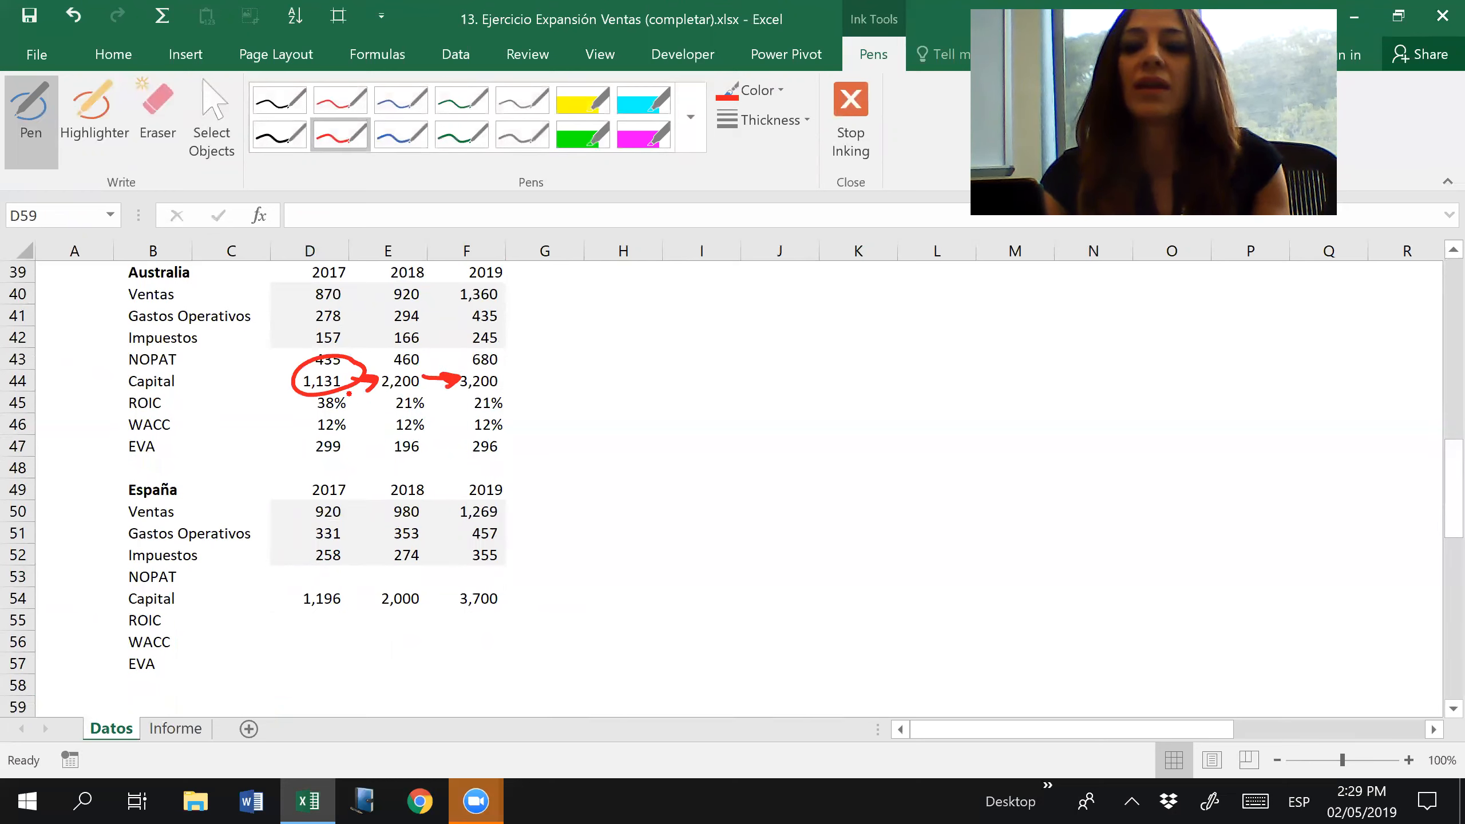
Draw red ink arrows between Australia's yearly ROIC figures and short strokes beside the 2019 ROIC and WACC.
left_click_drag(352, 404, 463, 398)
left_click_drag(455, 391, 460, 399)
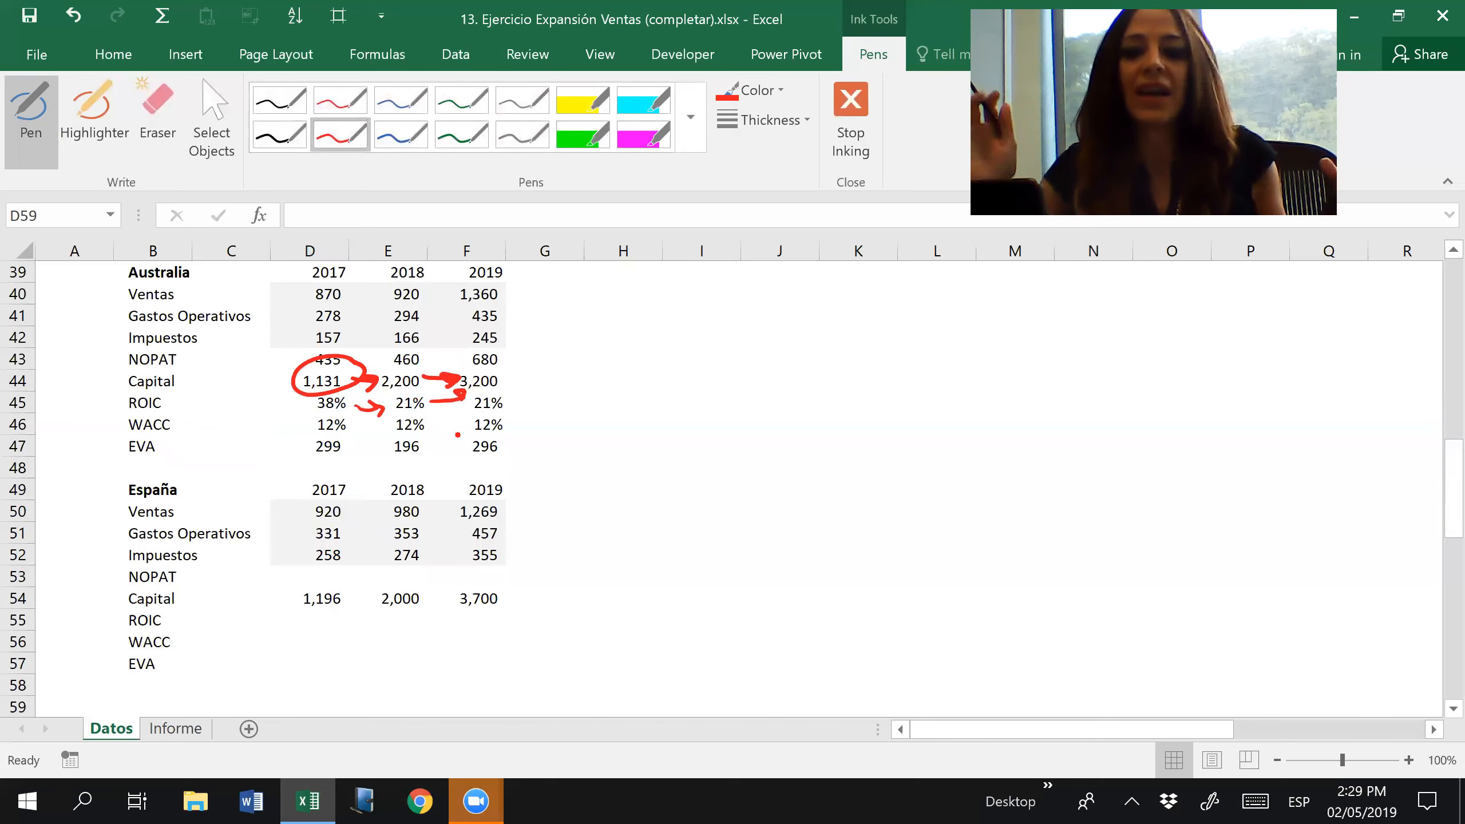
mouse_move(510, 397)
left_mouse_down()
mouse_move(527, 387)
mouse_move(528, 414)
left_mouse_up()
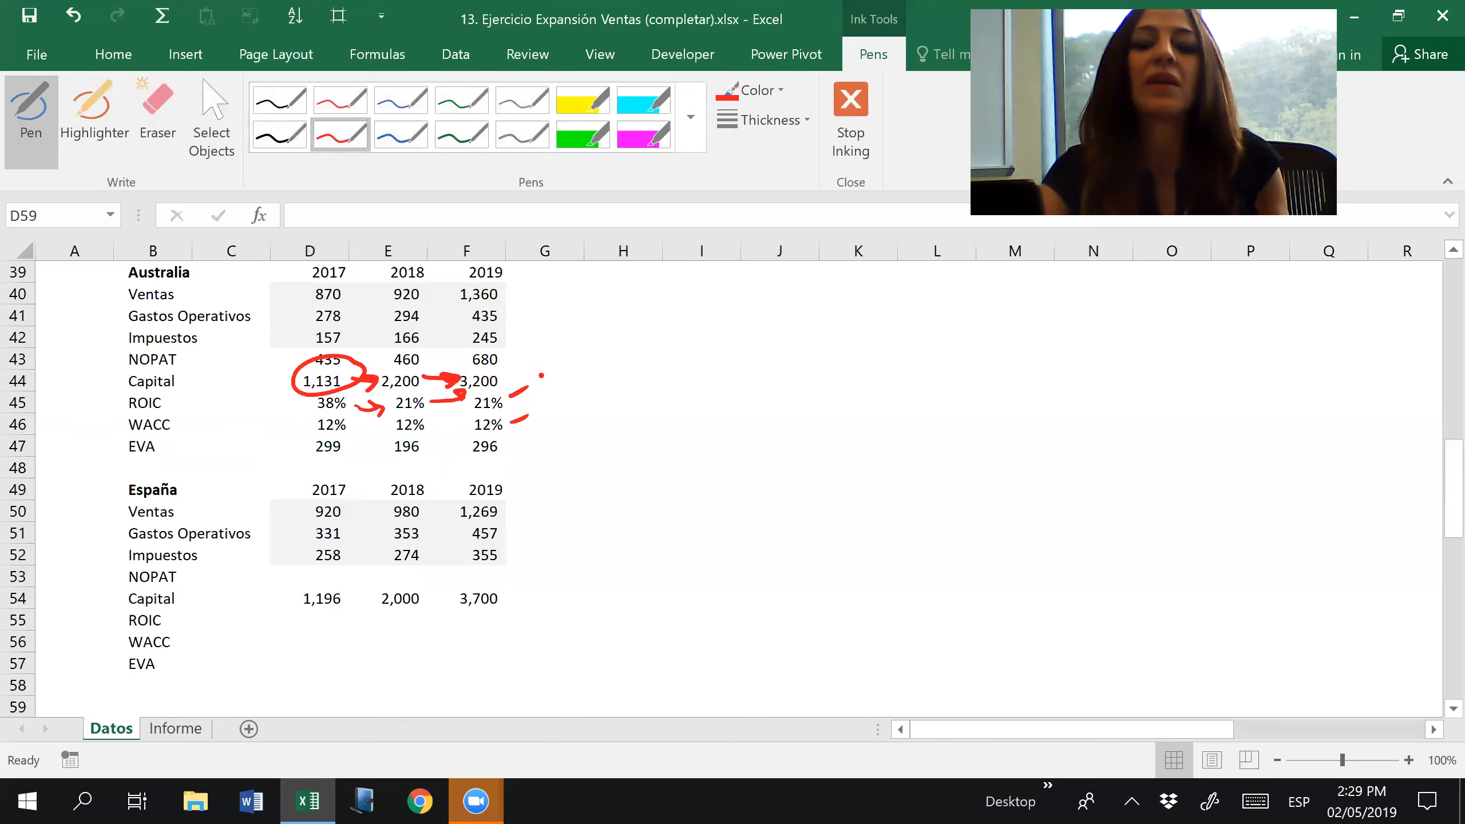
Erase all red ink marks from the Australia table and leave inking mode.
left_click(157, 116)
mouse_move(369, 404)
left_mouse_down()
mouse_move(404, 441)
mouse_move(522, 376)
mouse_move(553, 417)
left_mouse_up()
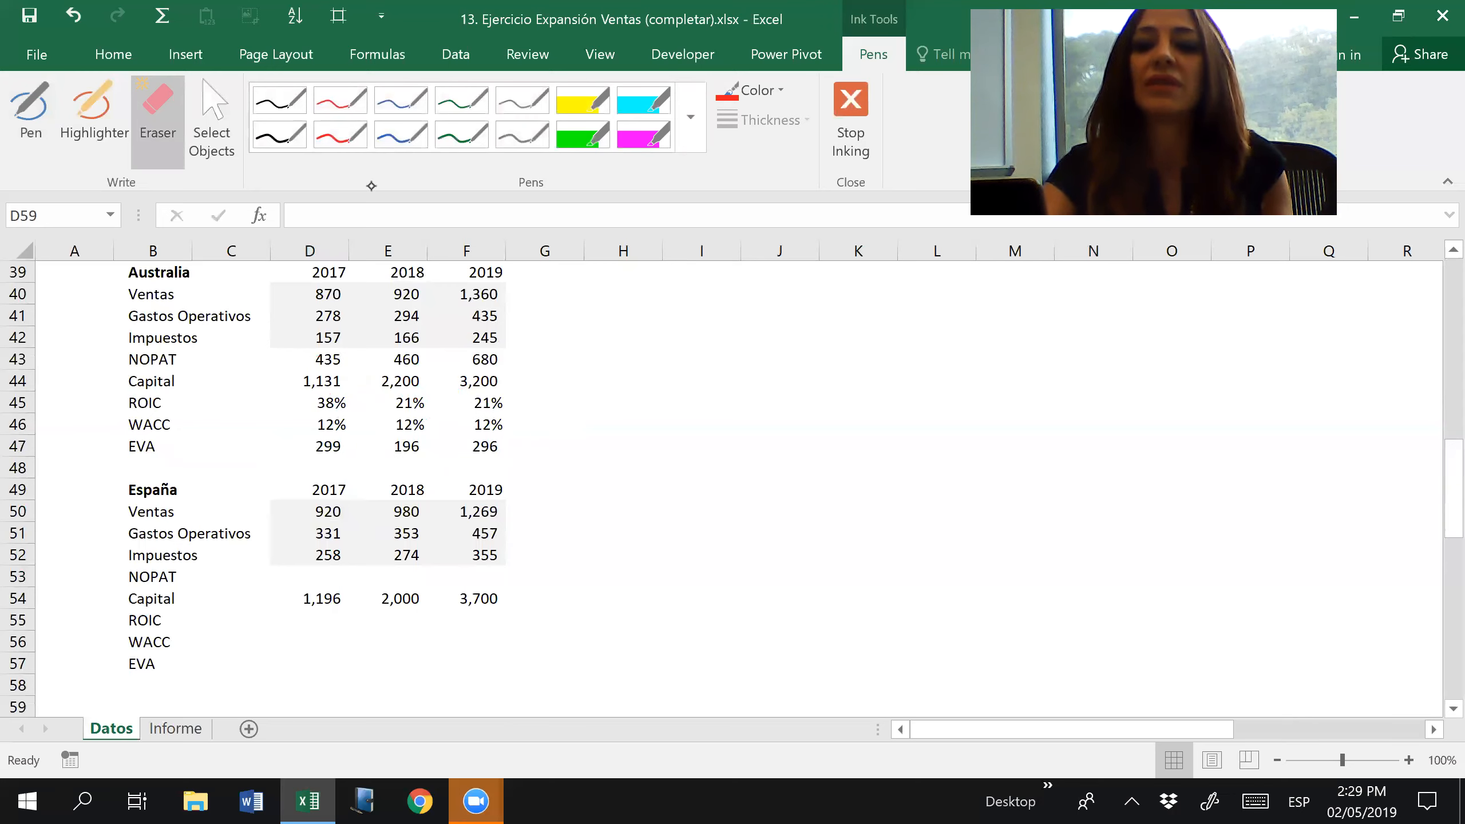
left_click(825, 151)
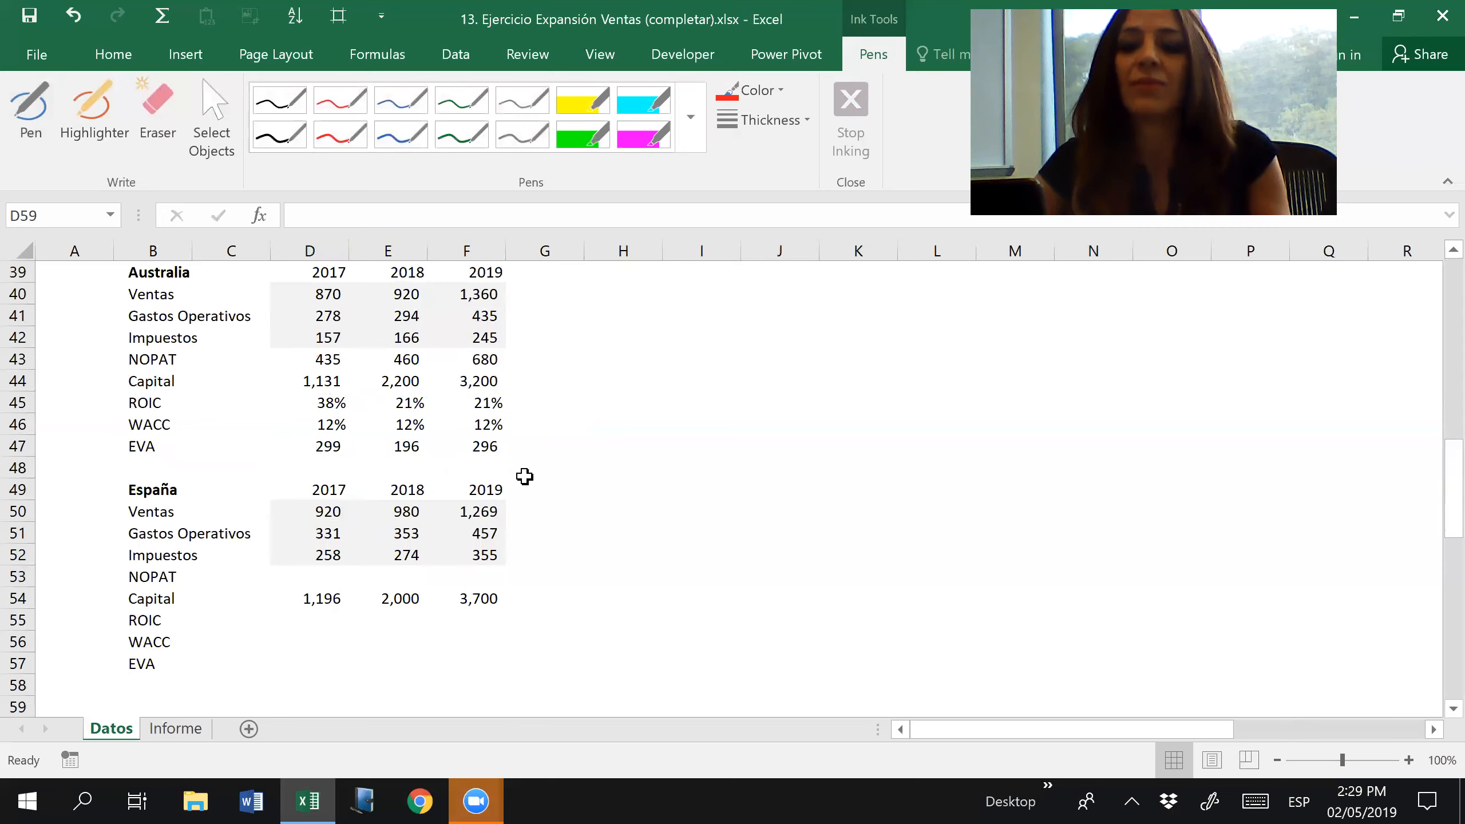
Calculate España's 2017 NOPAT as Ventas minus Gastos Operativos minus Impuestos (=D50-D51-D52).
left_click(326, 577)
type("=")
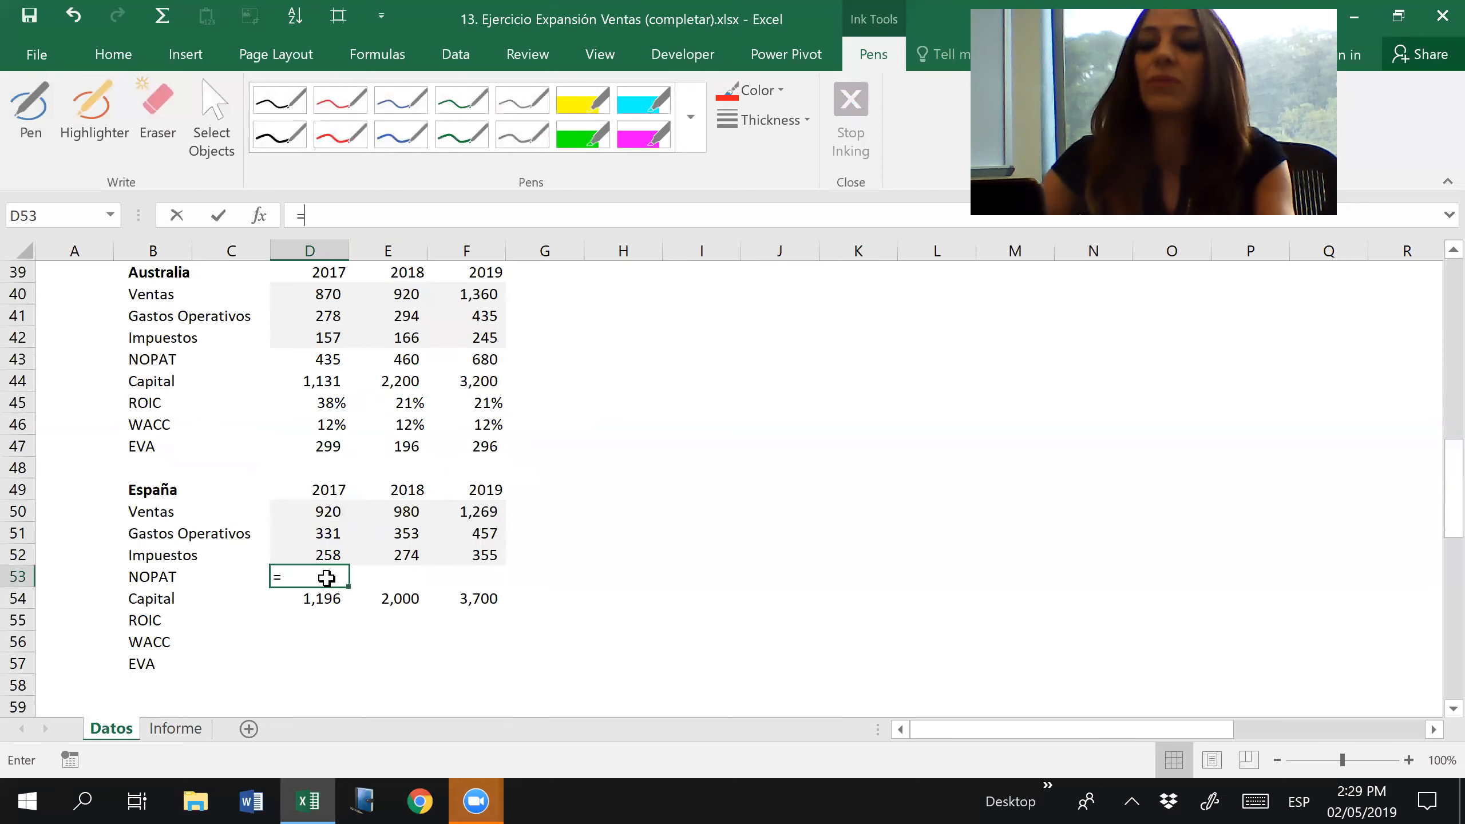
key("Up")
key("Up")
key("Up")
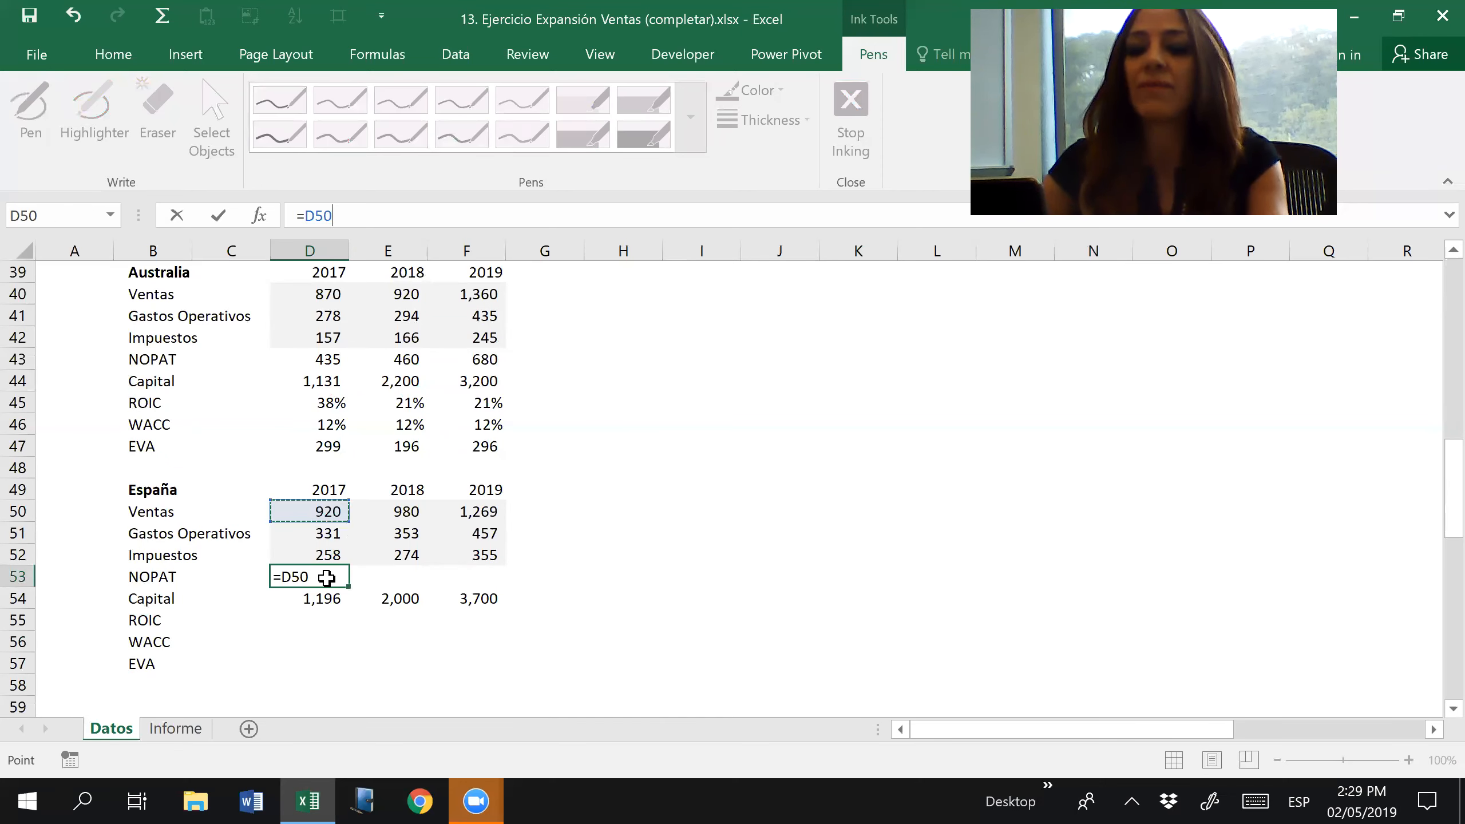
type("-")
key("Up")
key("Up")
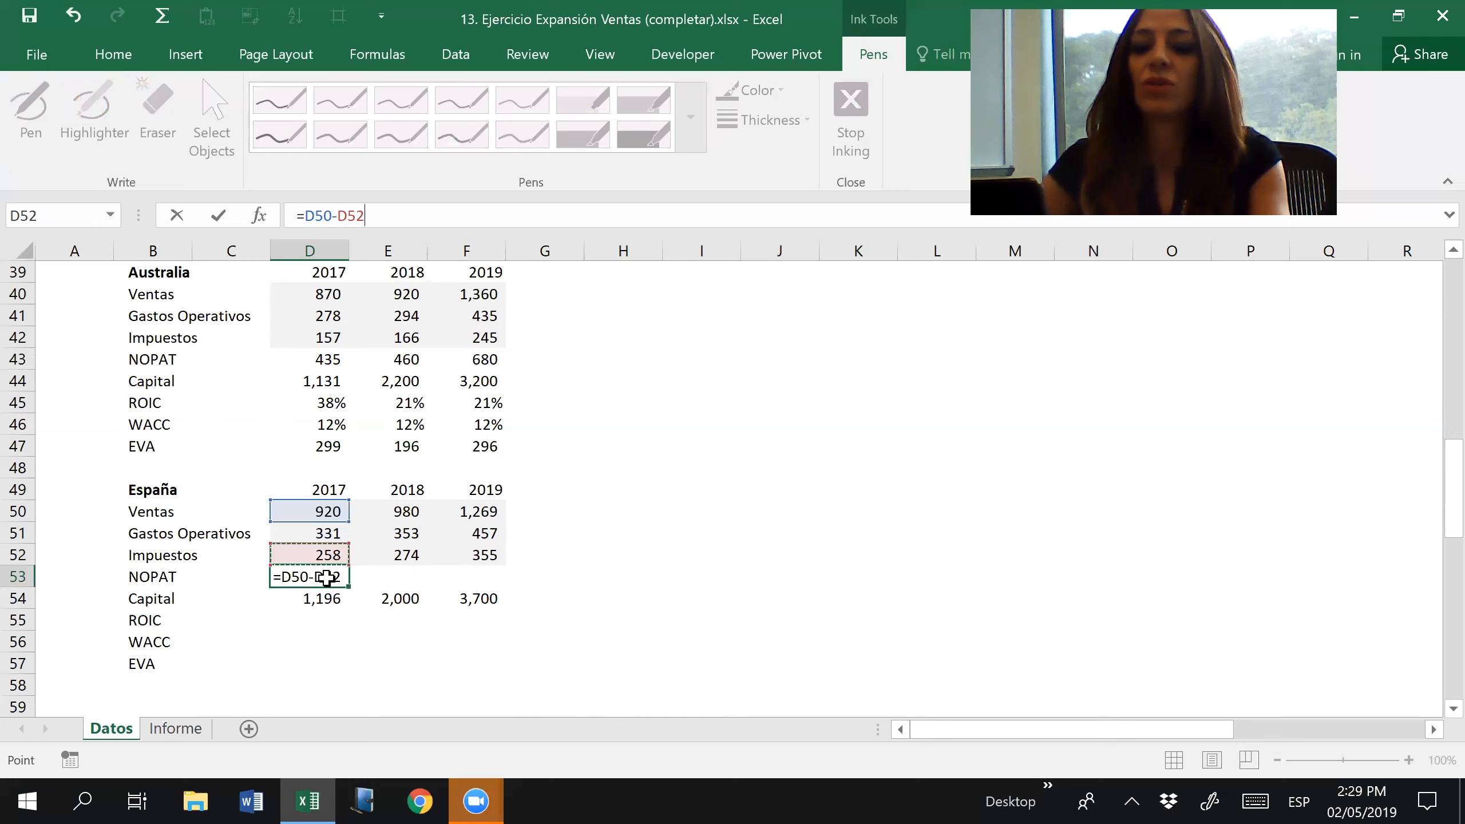
type("-")
key("Up")
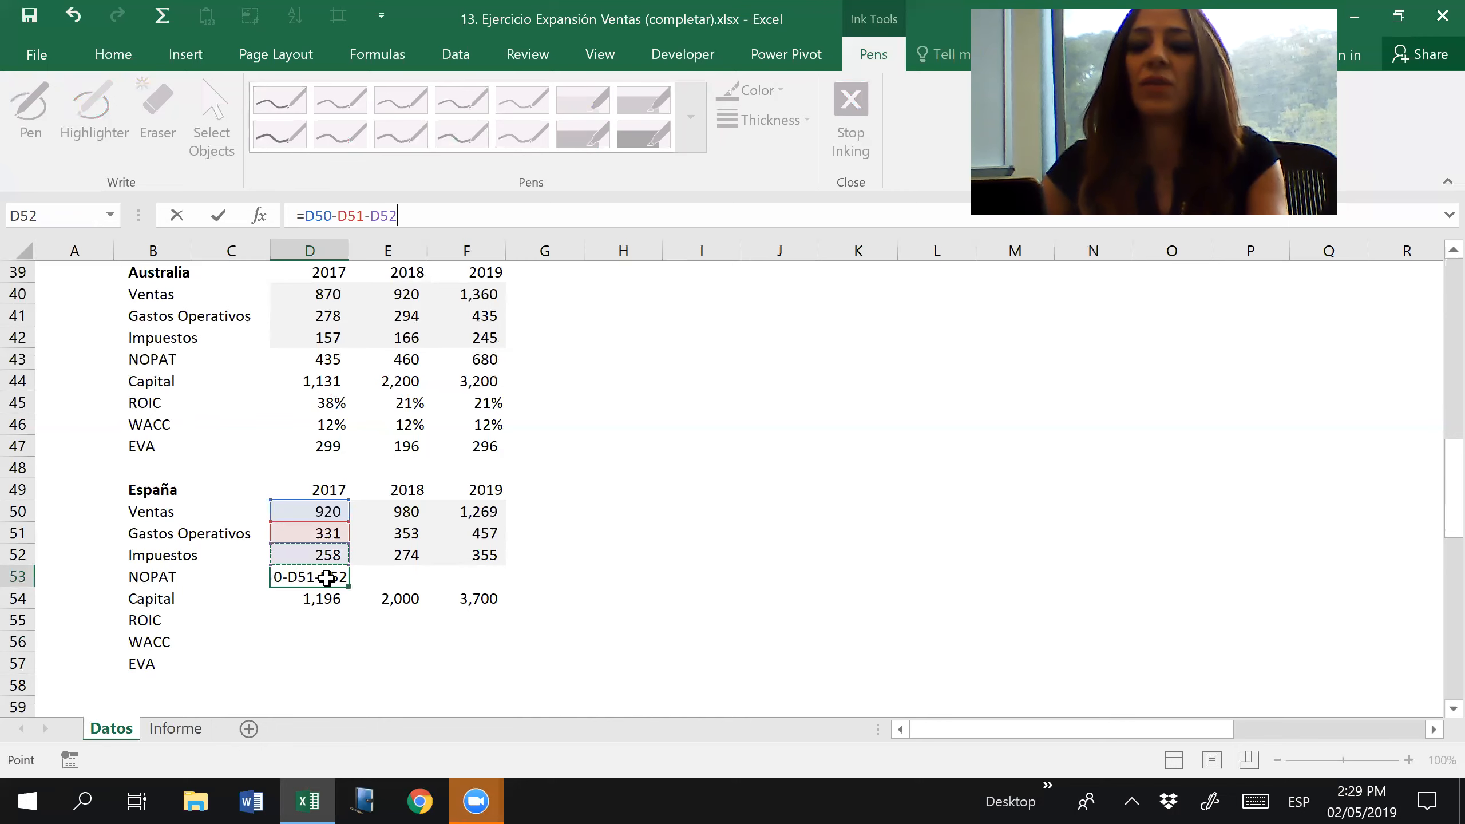
key("ctrl+Return")
Copy España's 2017 NOPAT formula across to 2018 and 2019.
key("ctrl+c")
key("shift+Right")
key("shift+Right")
key("ctrl+v")
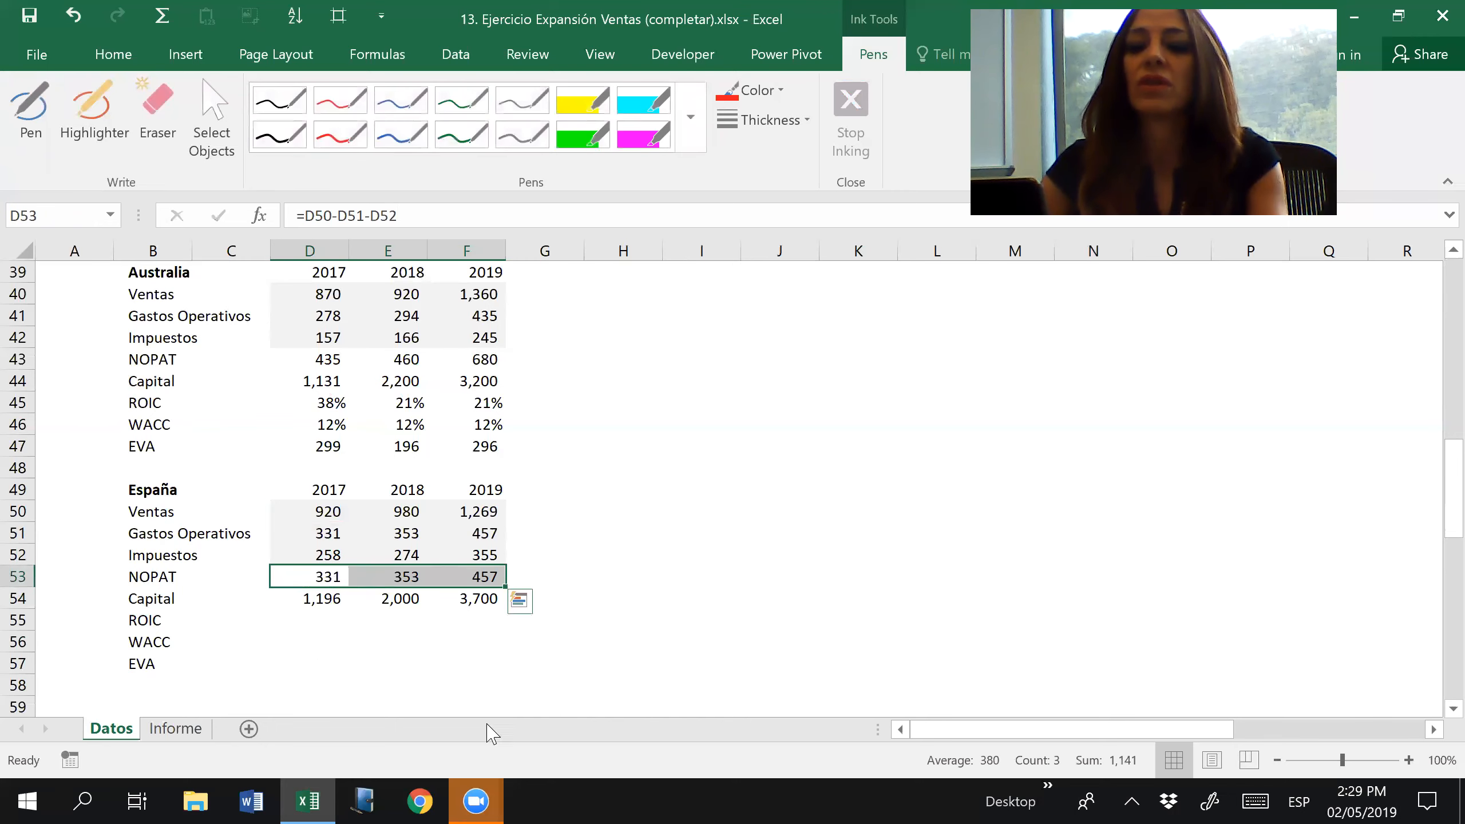
Calculate España's 2017 ROIC as NOPAT divided by Capital (=D53/D54).
left_click(315, 644)
key("Up")
type("=")
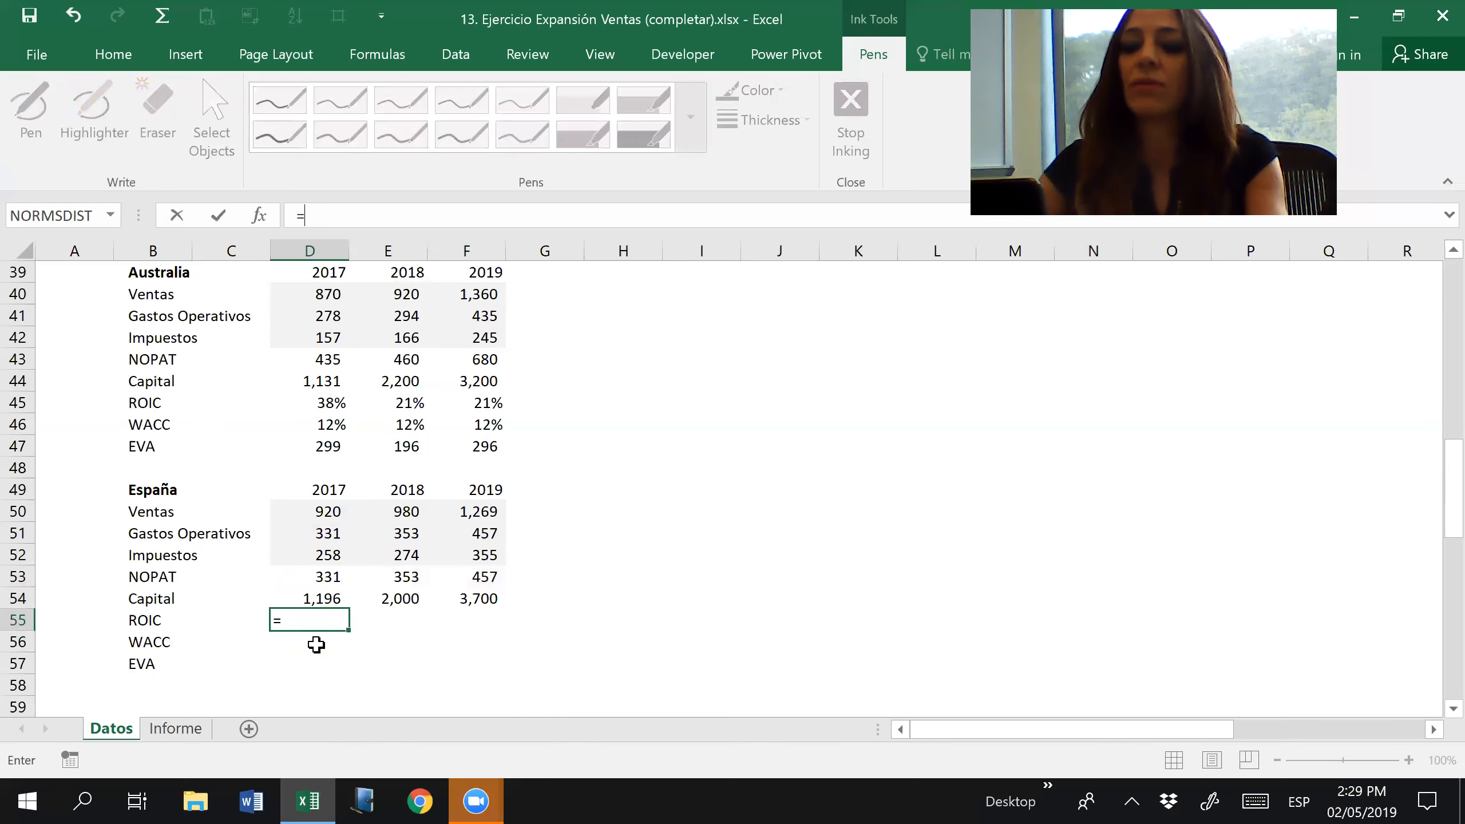
key("Up")
key("Up")
type("/")
key("Up")
key("Return")
Copy España's 2017 ROIC formula across to 2018 and 2019.
key("Up")
key("ctrl+c")
key("shift+Right")
key("shift+Right")
key("Return")
Enter 12% as España's 2017 WACC and copy it across to 2018 and 2019.
left_click(316, 644)
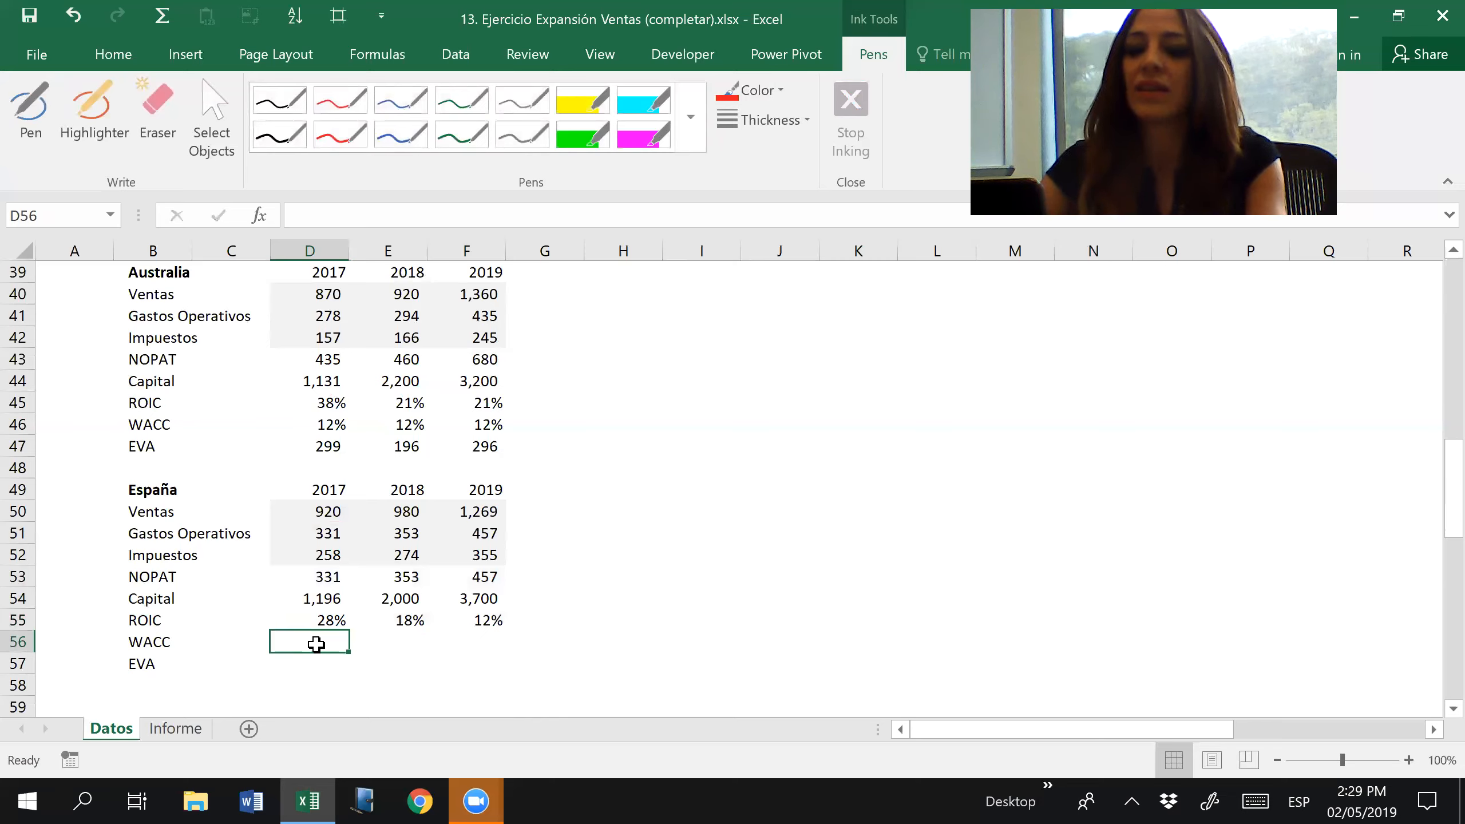
type("12%")
key("Tab")
left_click(316, 644)
key("ctrl+c")
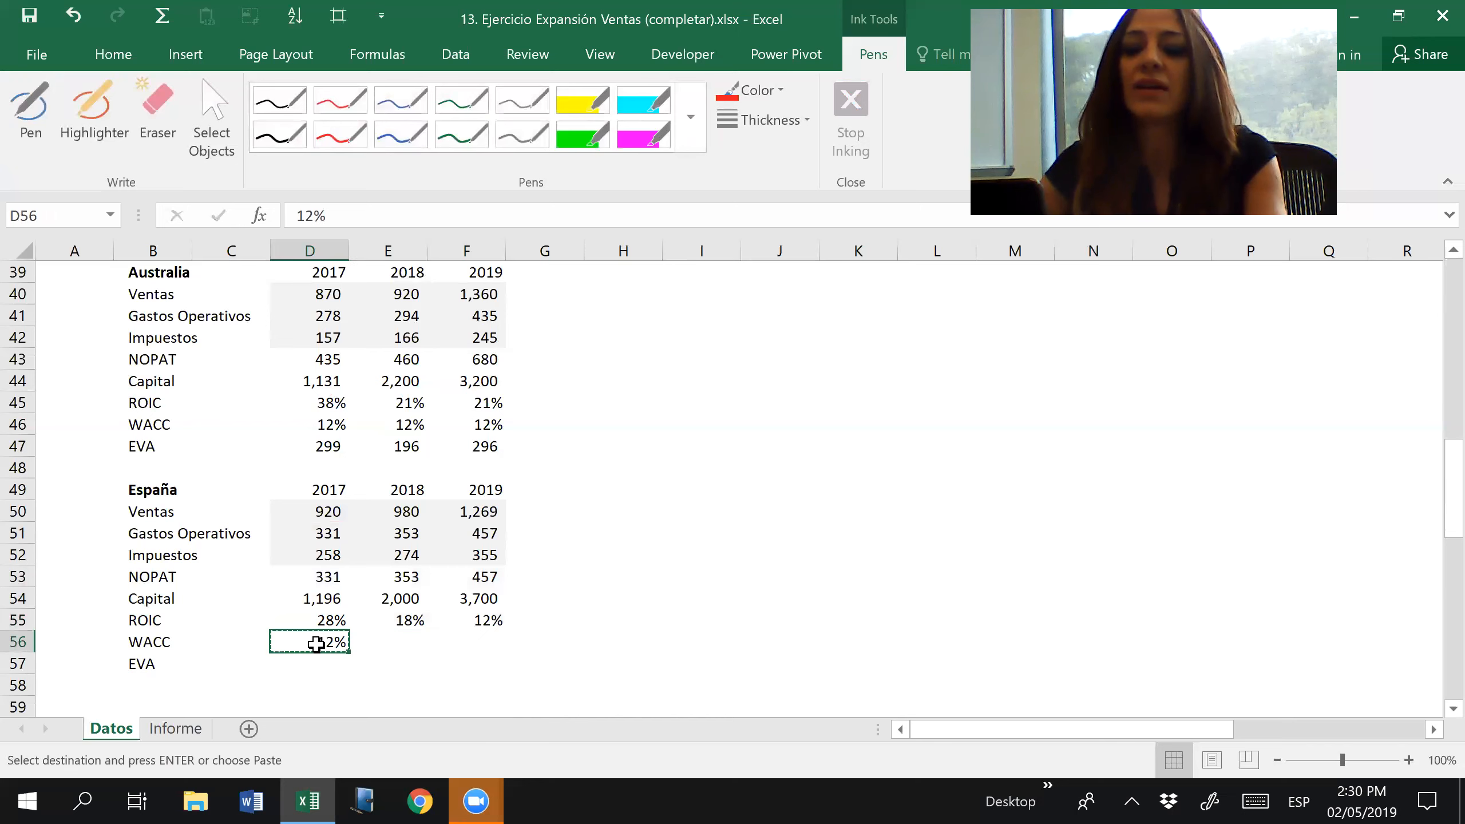
key("shift+Right")
key("shift+Right")
key("ctrl+v")
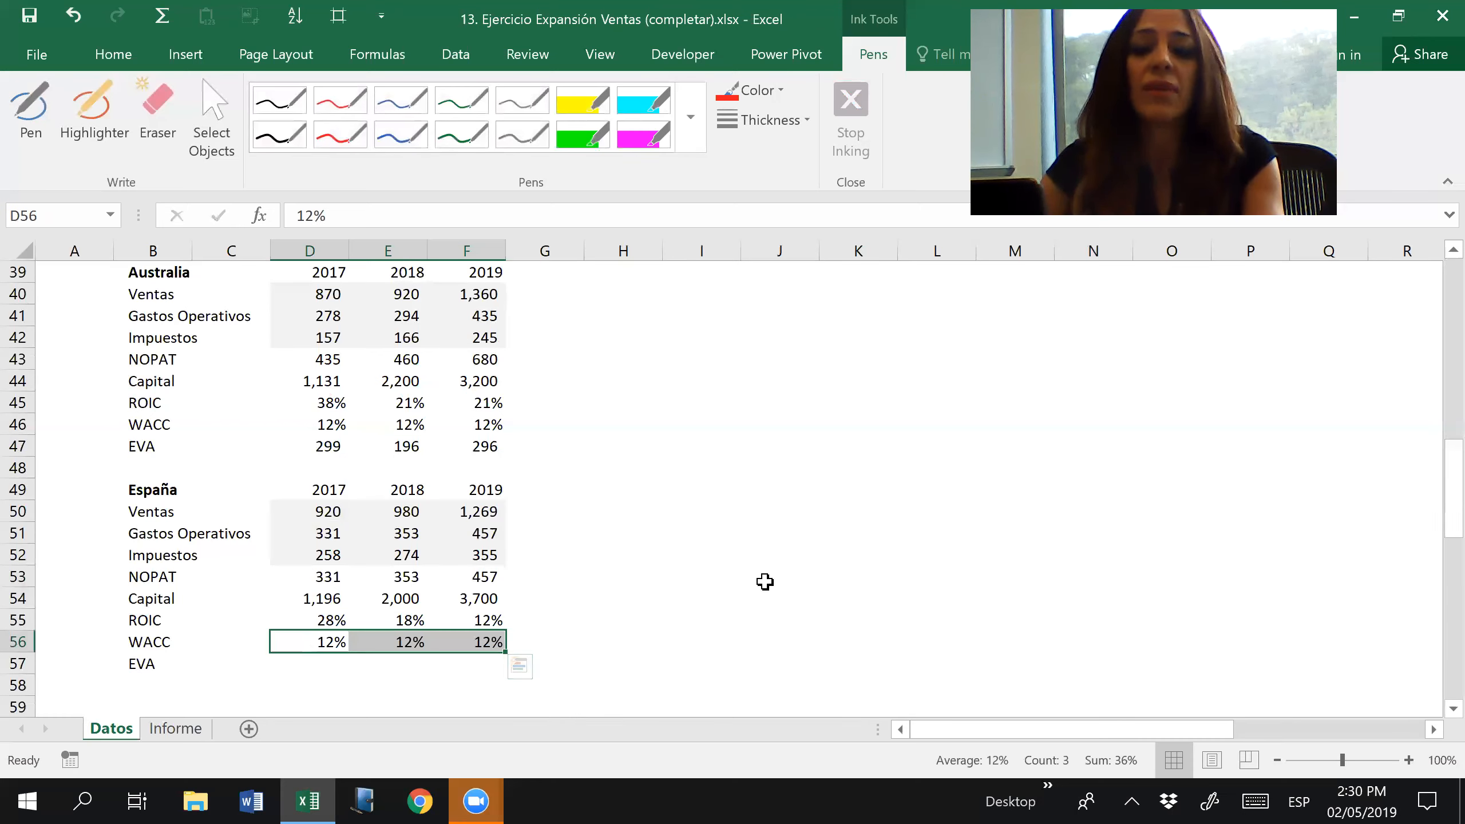
Calculate España's 2017 EVA as Capital times the difference between ROIC and WACC (=D54*(D55-D56)).
key("Down")
key("Down")
key("Down")
key("Up")
key("Up")
type("=")
key("Up")
key("Up")
key("Up")
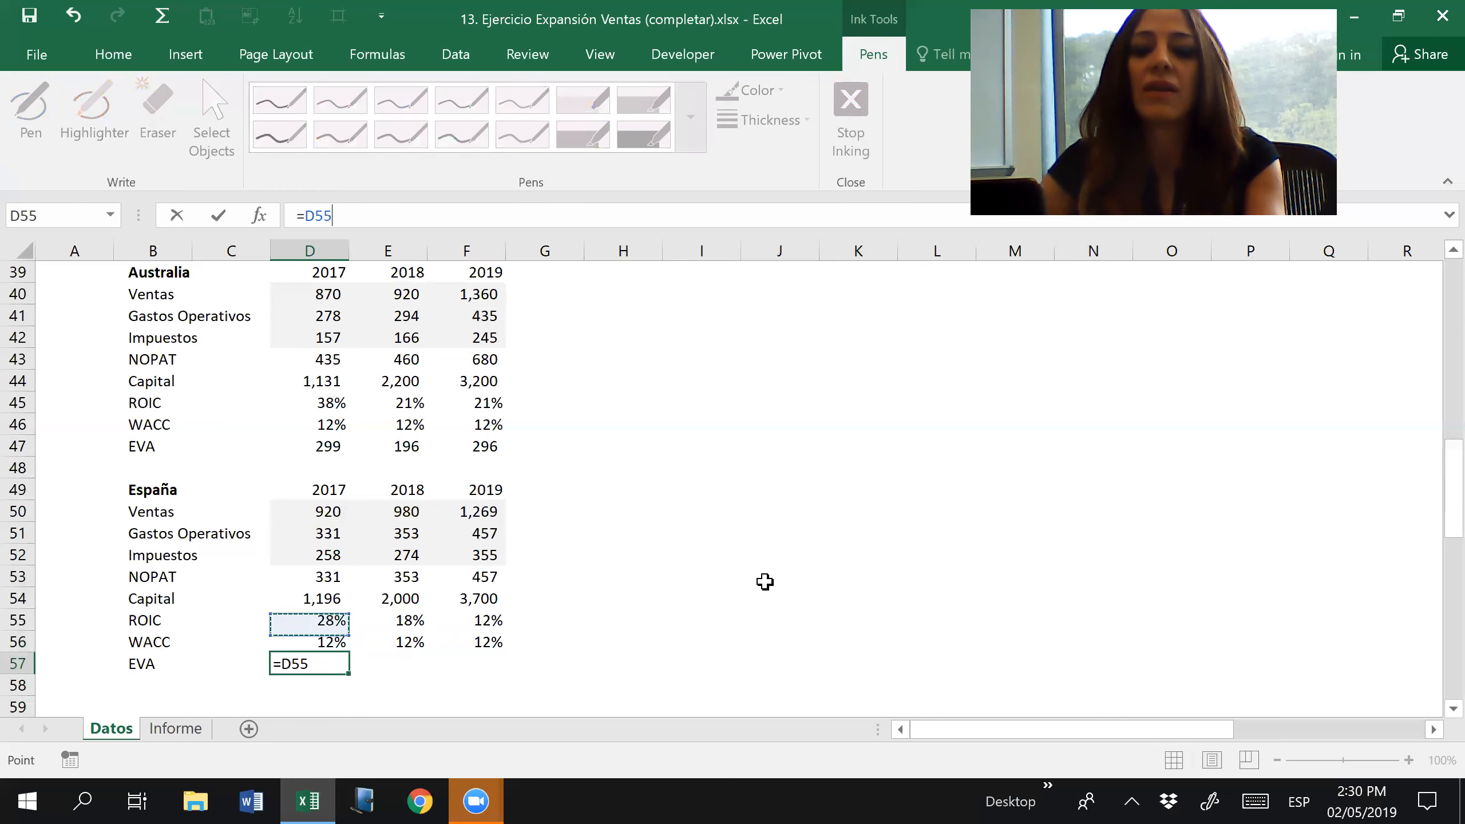
type("*(")
key("Up")
key("Up")
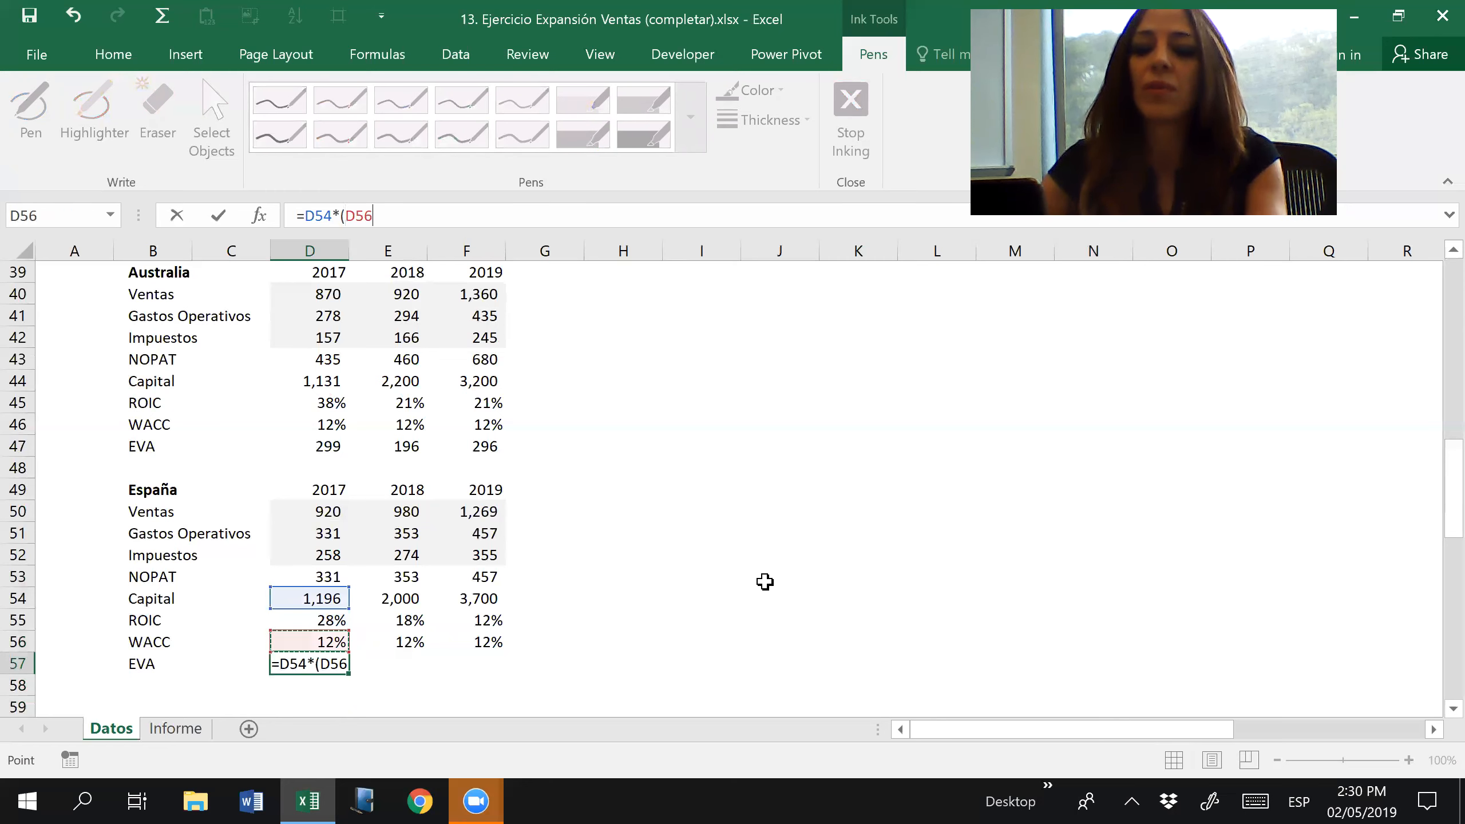
type("-")
key("Up")
type(")")
key("Return")
Copy España's 2017 EVA formula across to 2018 and 2019.
key("Up")
key("ctrl+c")
key("shift+Right")
key("shift+Right")
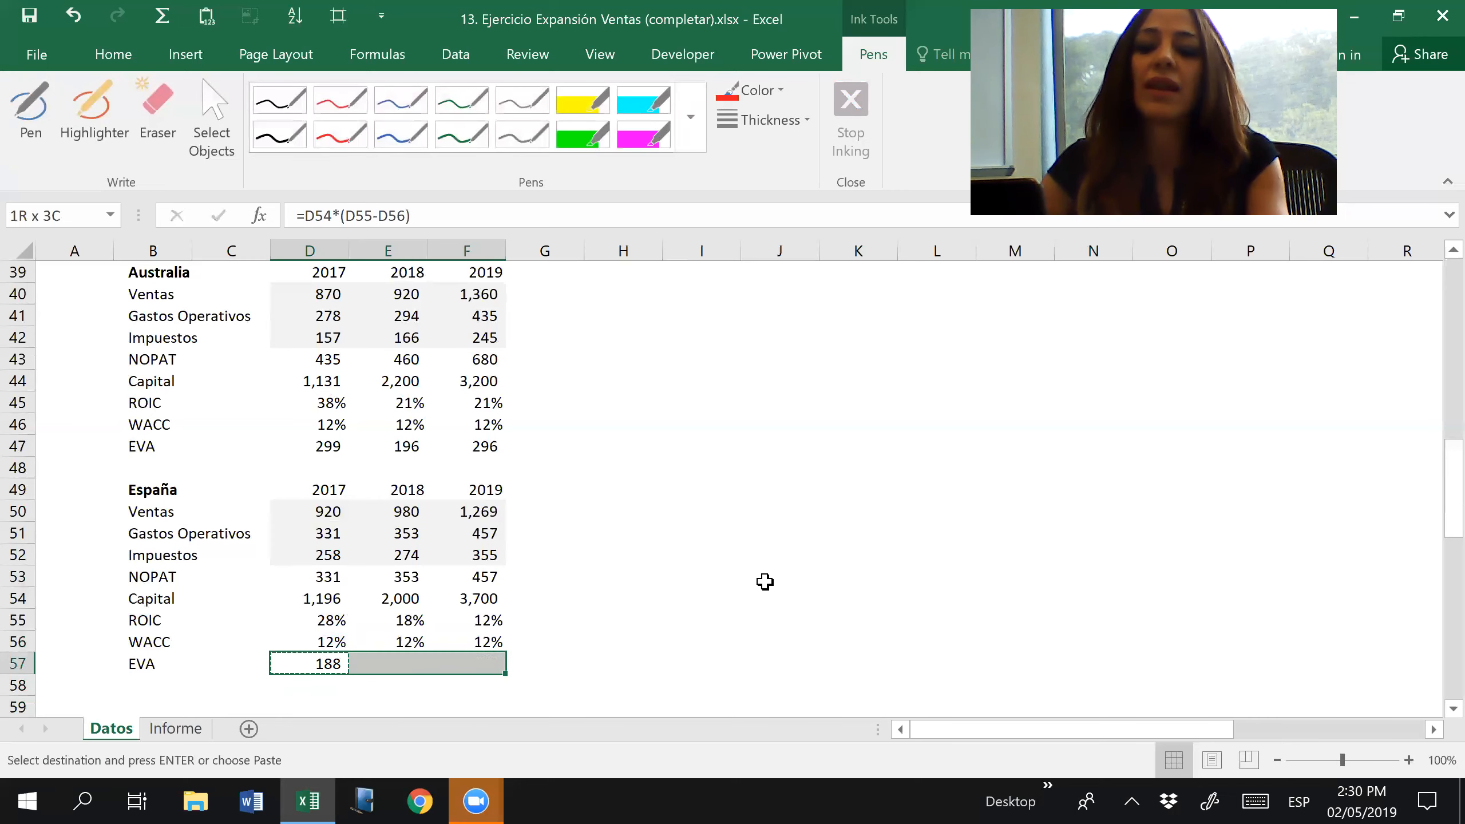
key("Return")
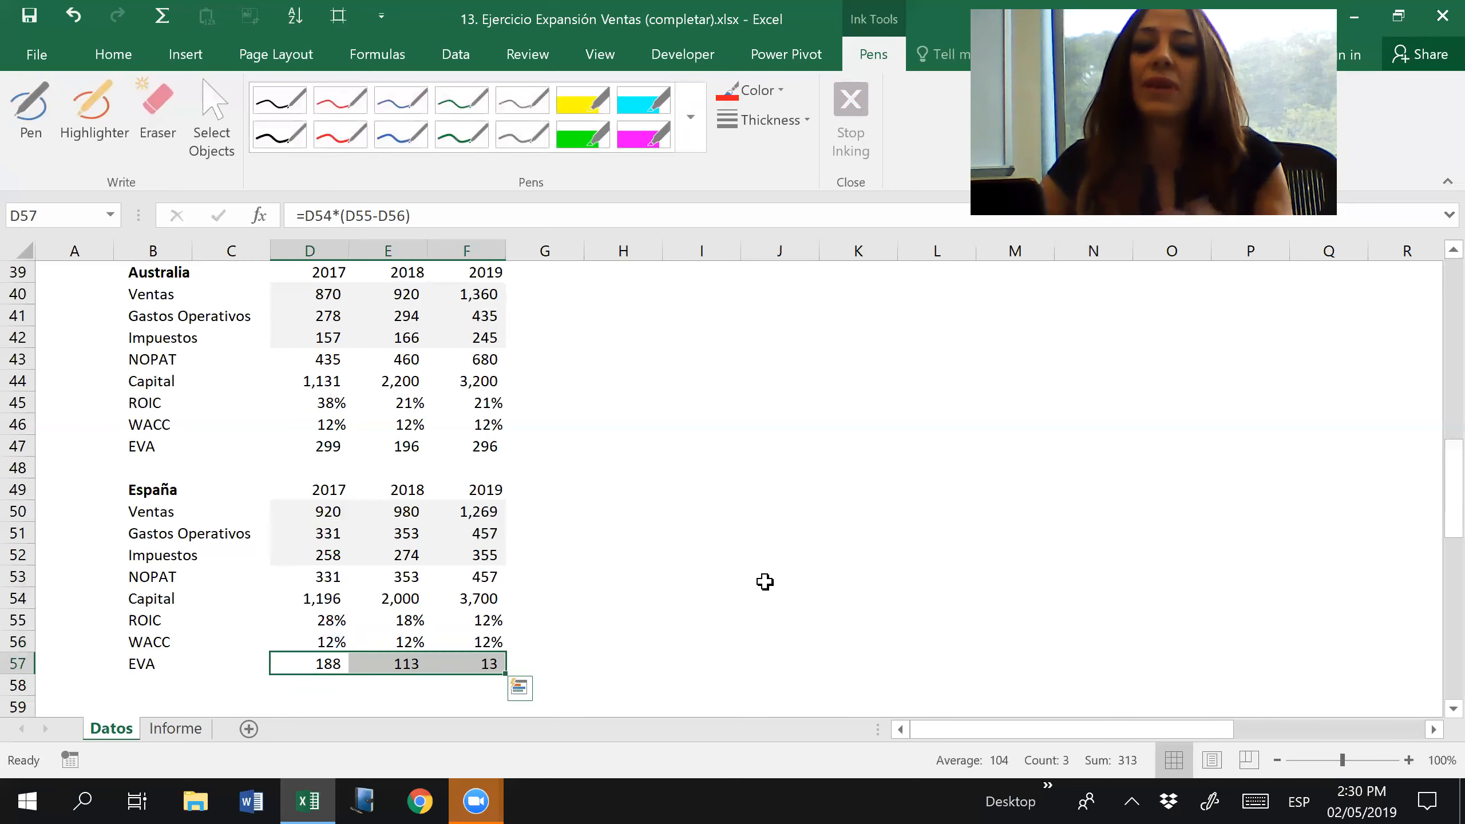
left_click(597, 603)
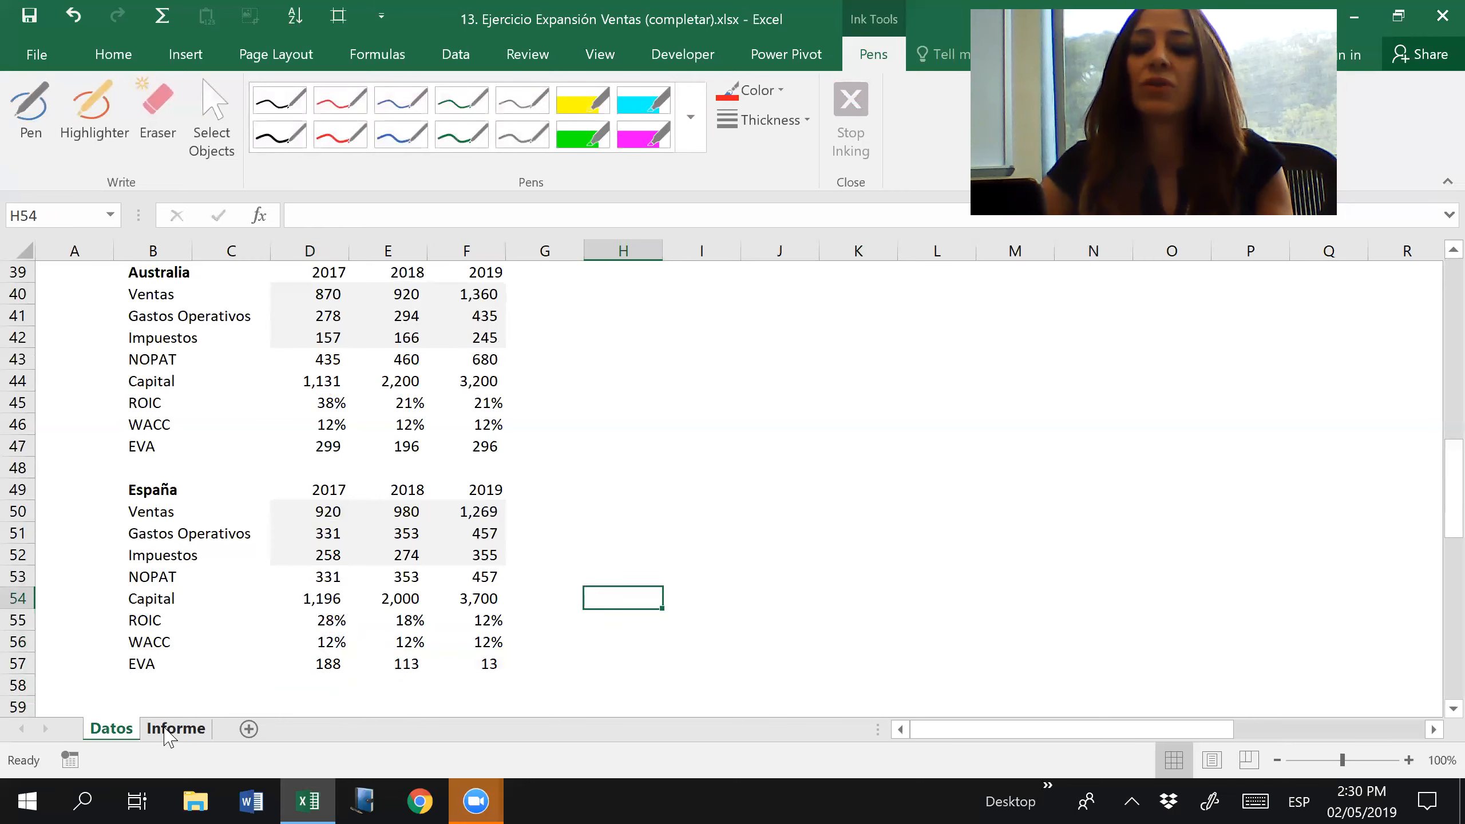
On the Informe sheet, draw red ink arrows pointing to España's 2019 and 2017 bars in the Economic Value Added chart.
left_click(170, 729)
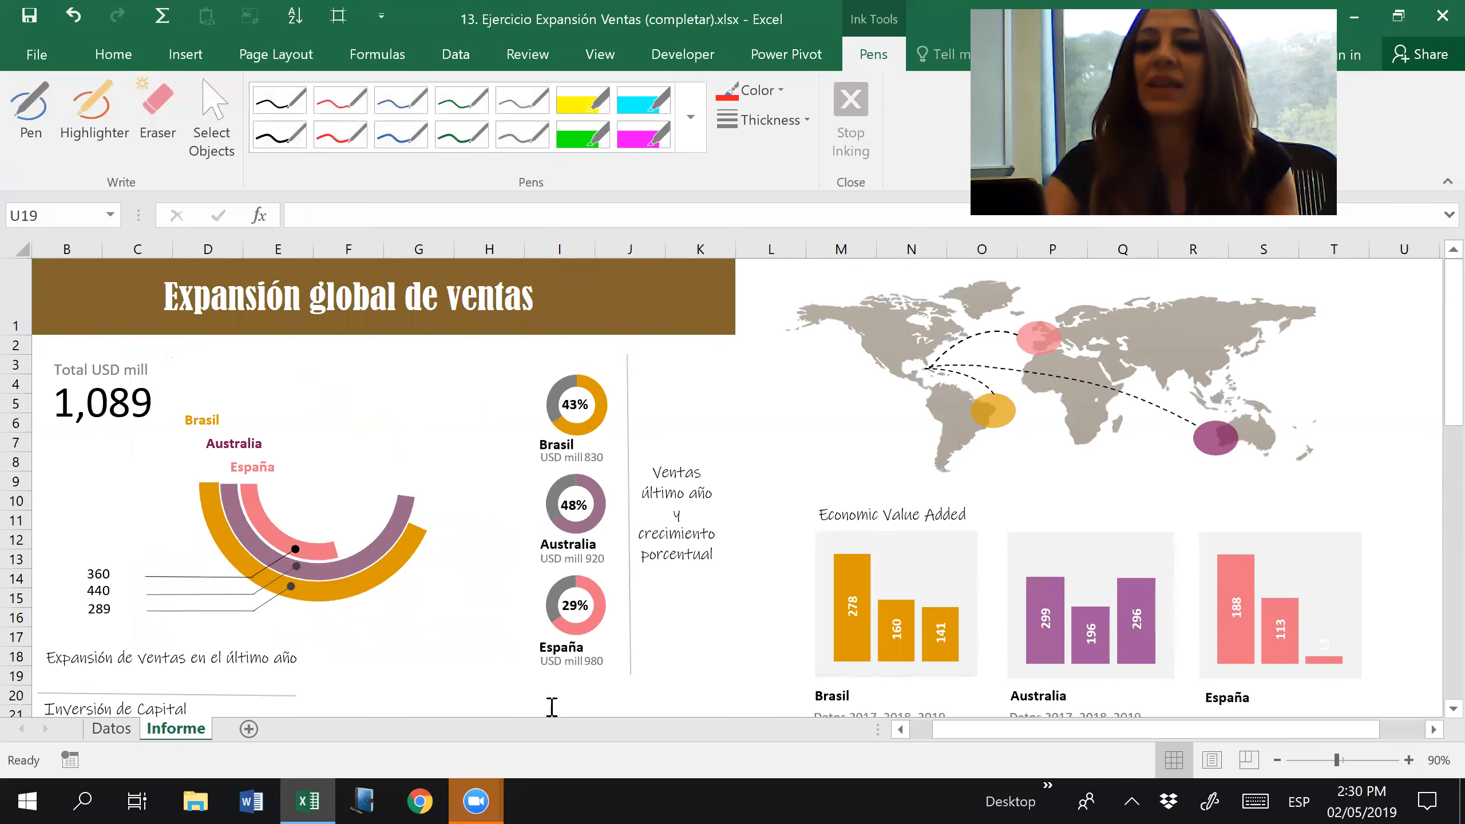
left_click(340, 134)
mouse_move(1415, 562)
left_mouse_down()
mouse_move(1356, 637)
mouse_move(1378, 636)
left_mouse_up()
left_click_drag(1239, 489, 1238, 525)
left_click_drag(1230, 506, 1250, 508)
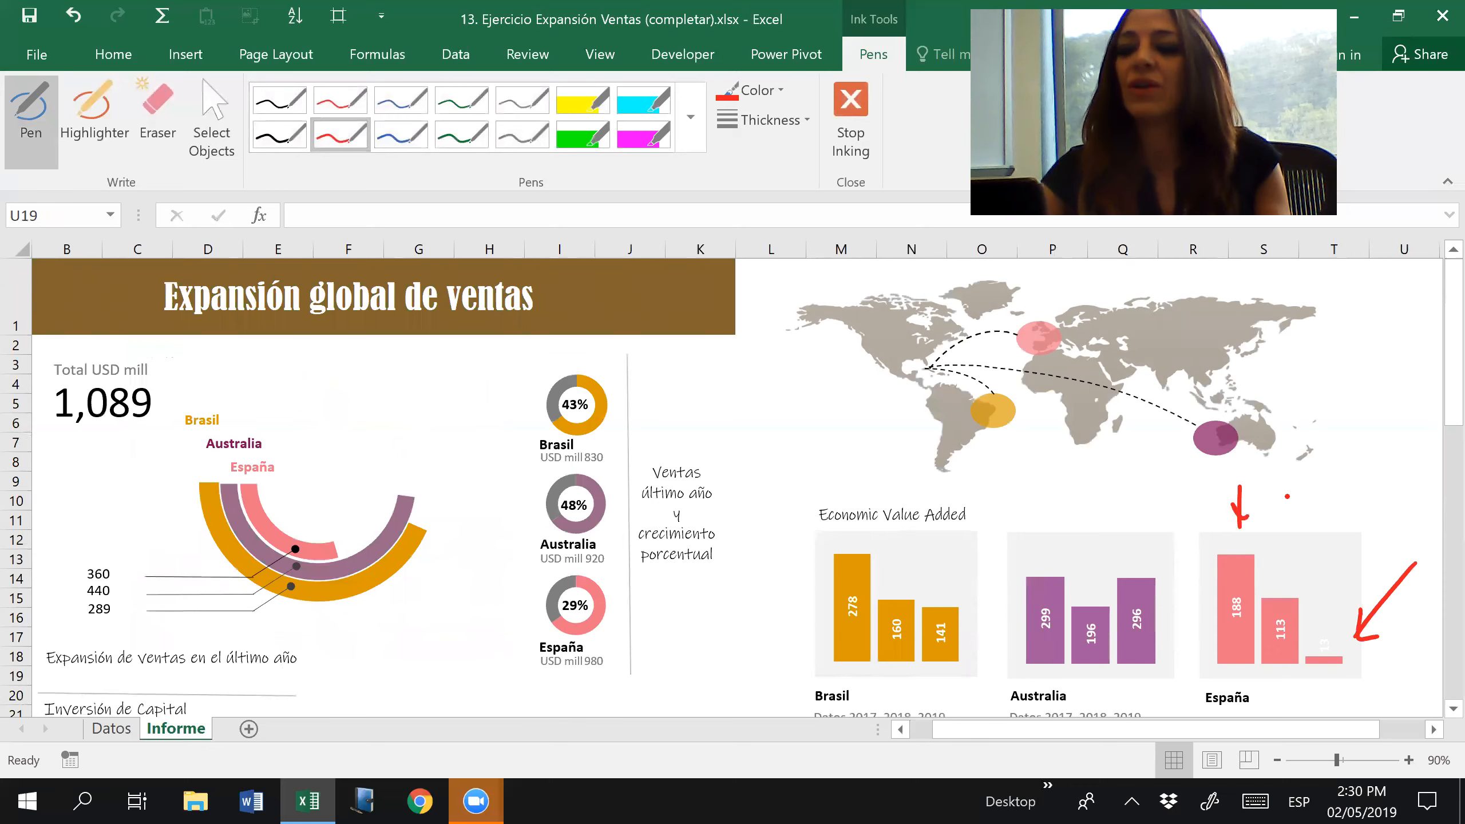